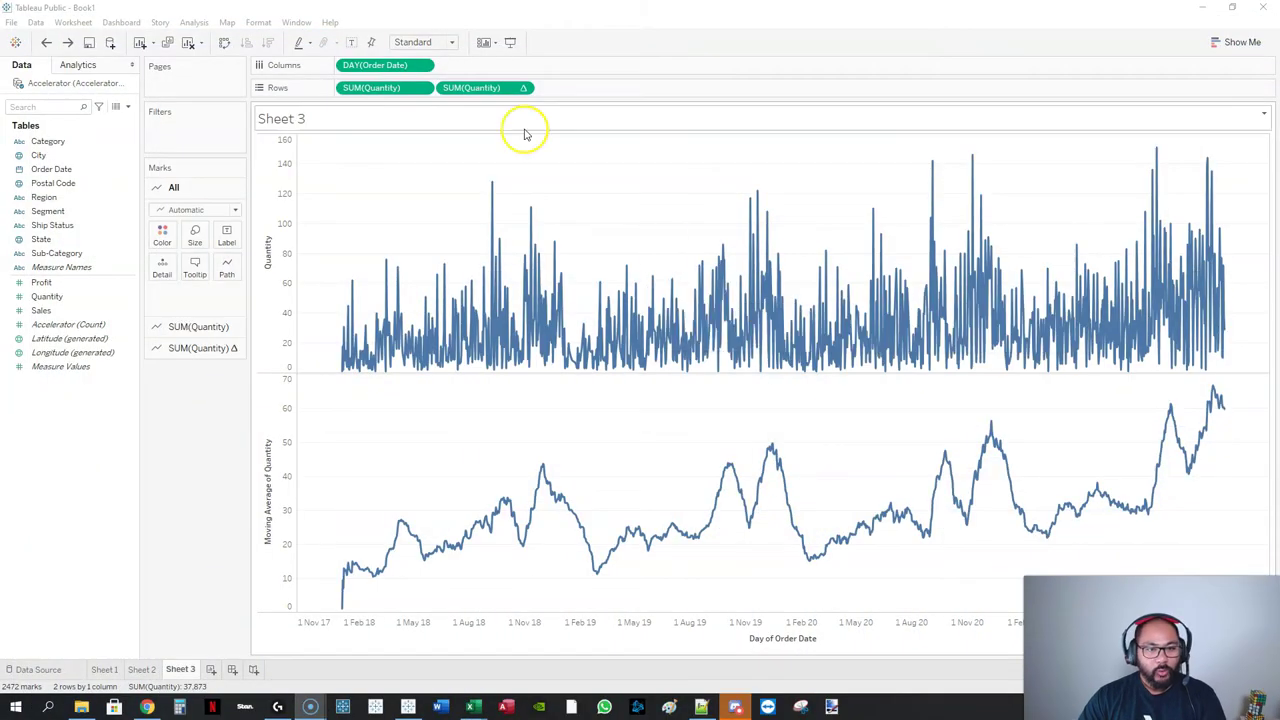
left_click(141, 670)
left_click(178, 670)
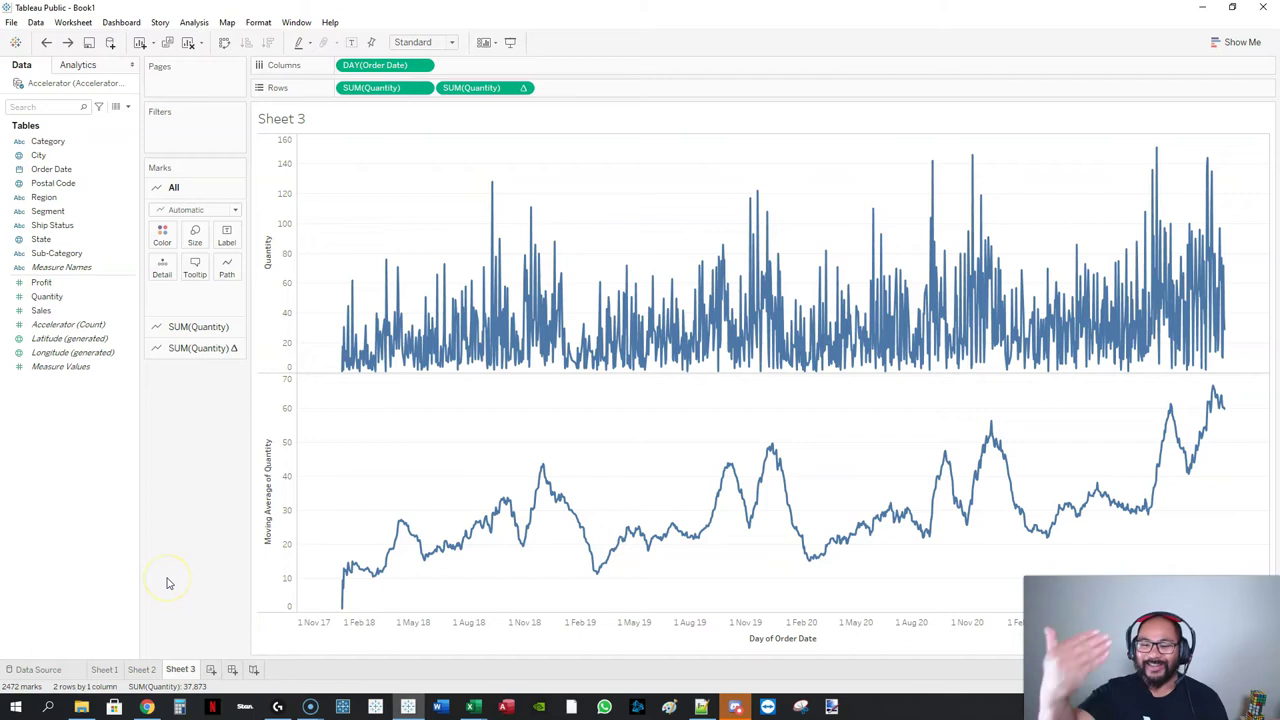
left_click(251, 571)
left_click(233, 650)
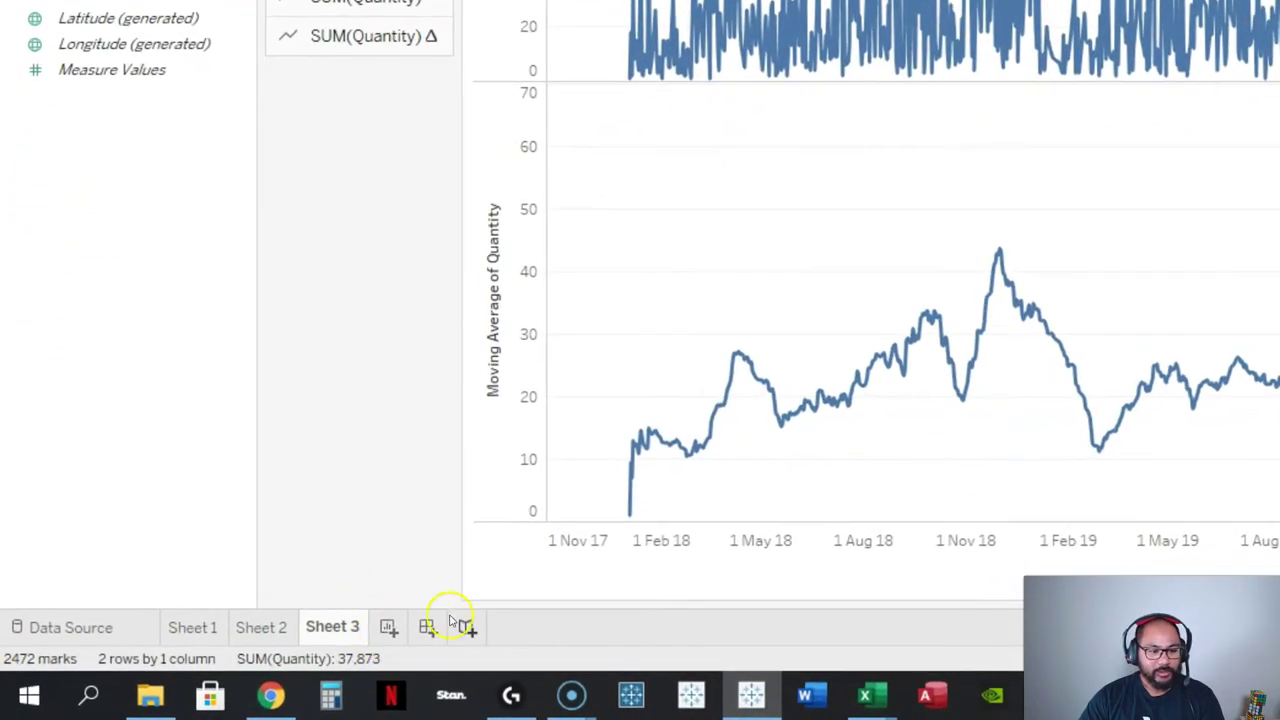
Delete Sheet 3 and Sheet 2 from the workbook
right_click(343, 627)
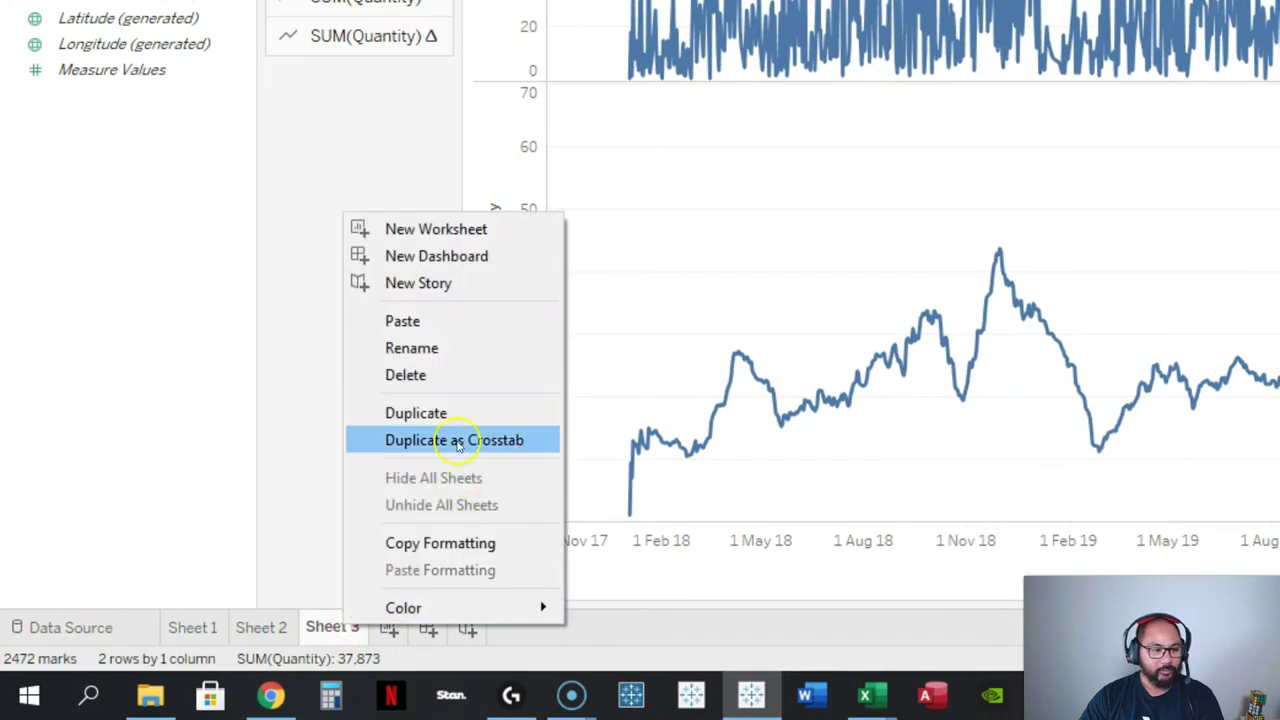
left_click(418, 372)
right_click(274, 625)
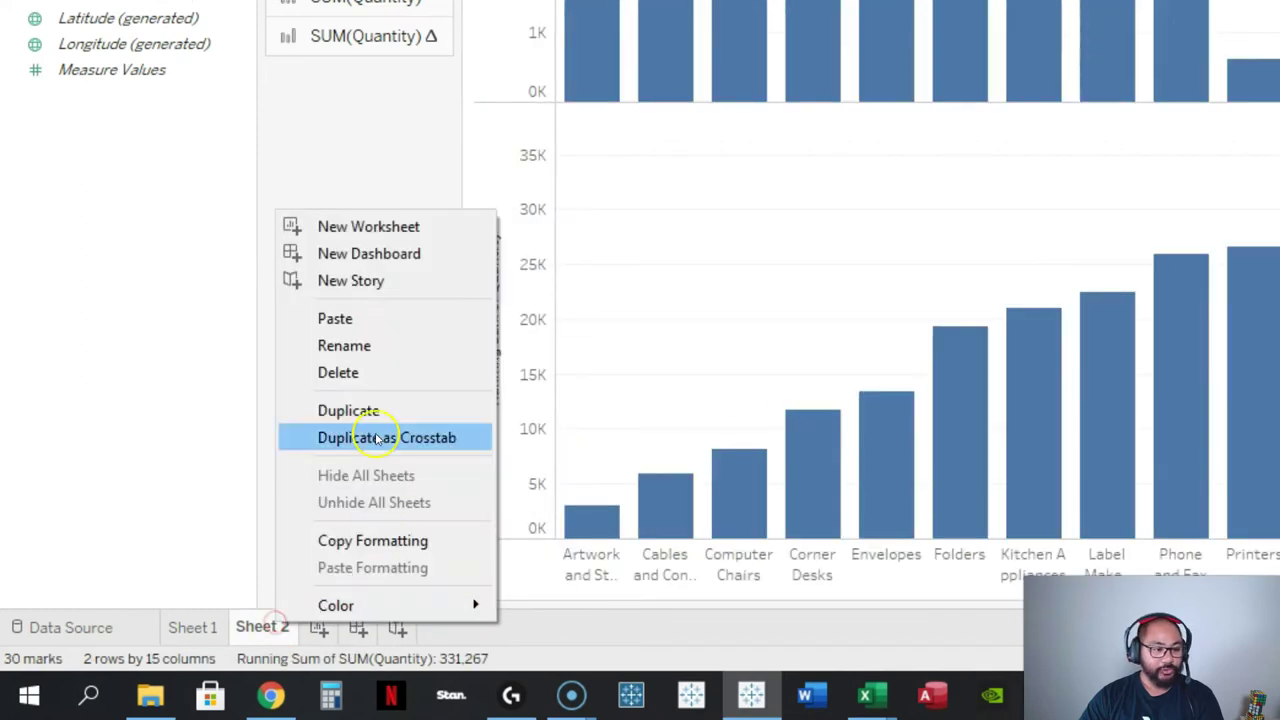
left_click(378, 374)
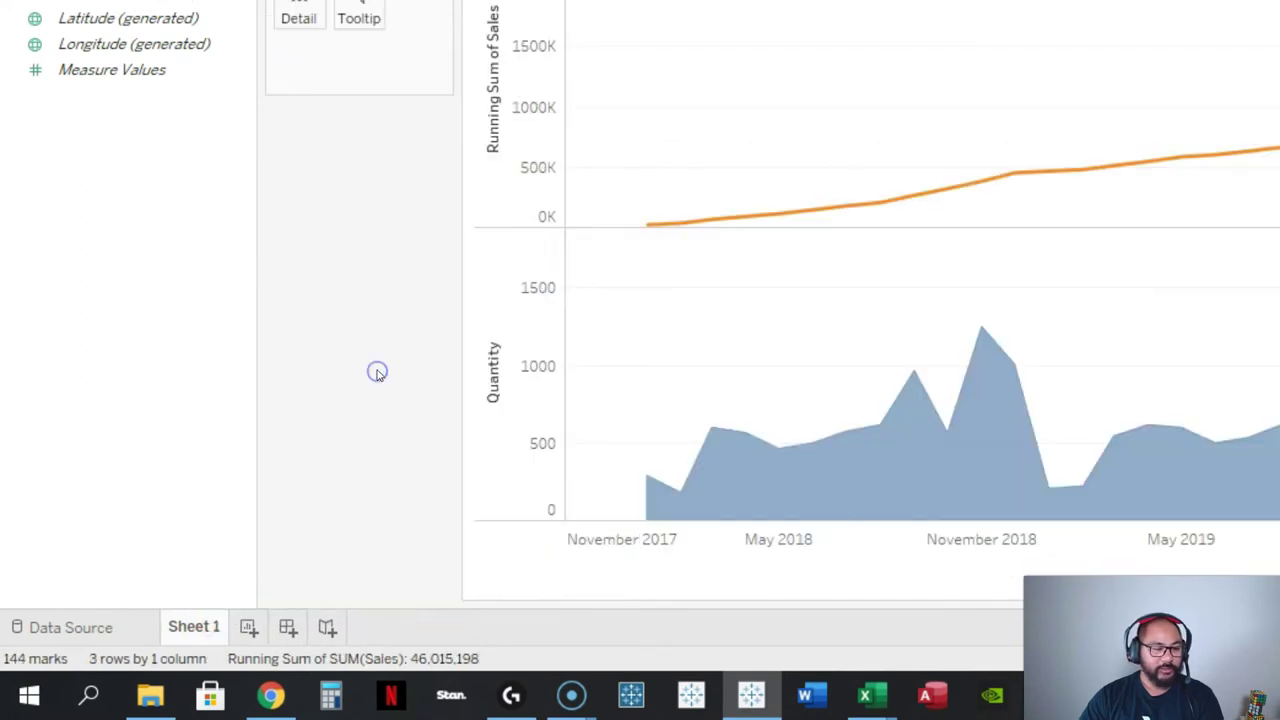
Add a new blank worksheet, then delete Sheet 1 from the workbook
right_click(196, 628)
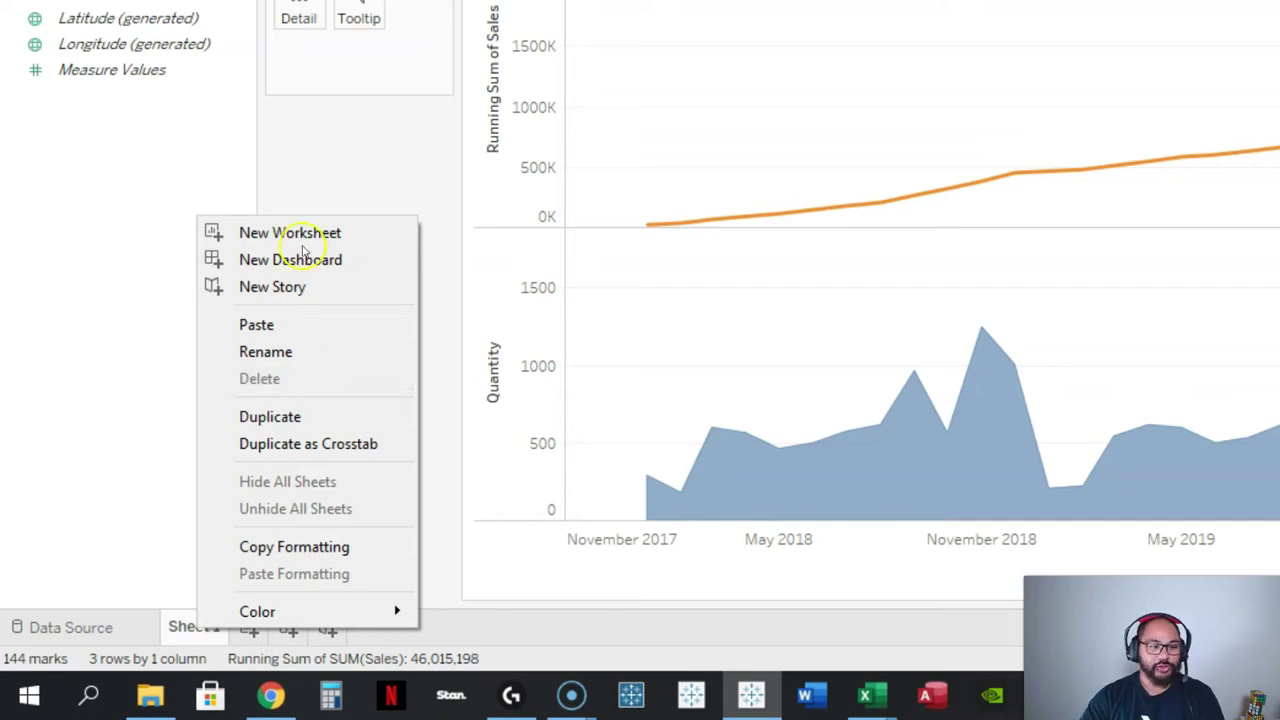
left_click(194, 374)
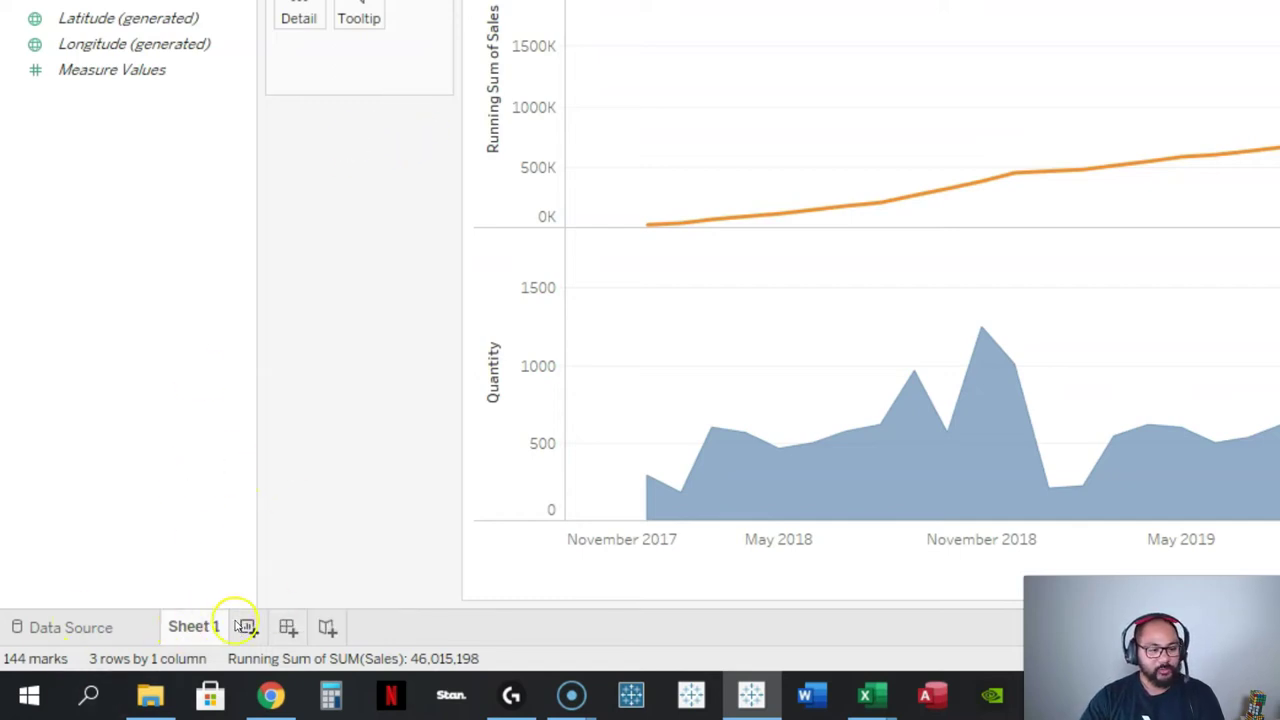
left_click_drag(298, 604, 262, 590)
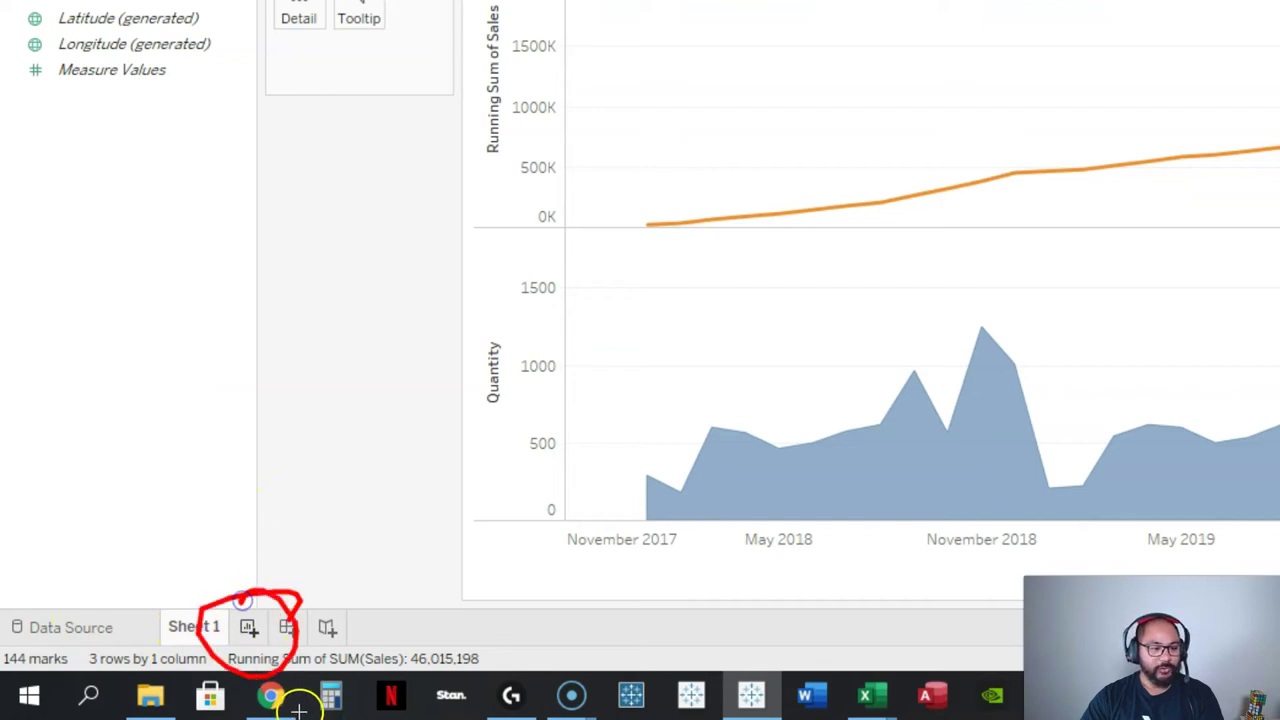
left_click(249, 627)
right_click(182, 636)
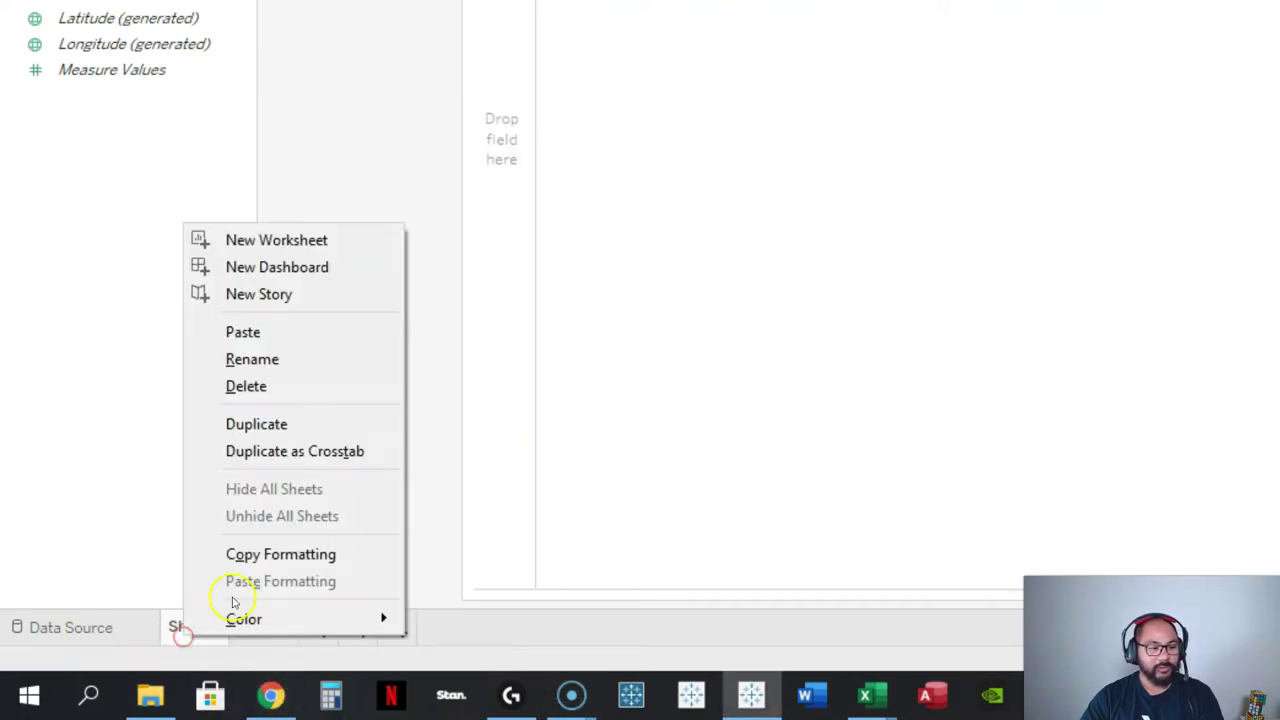
left_click(246, 386)
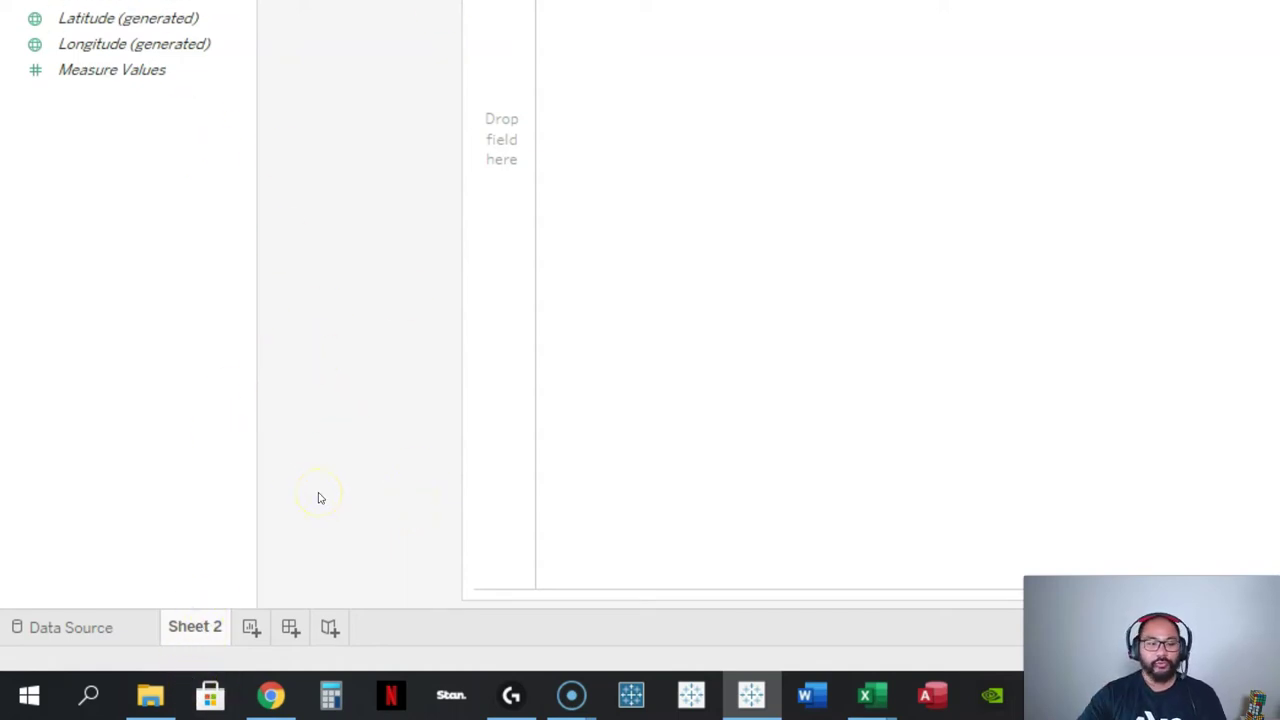
Add two more blank worksheets and rename Sheet 2 as "Line and Area"
left_click(250, 628)
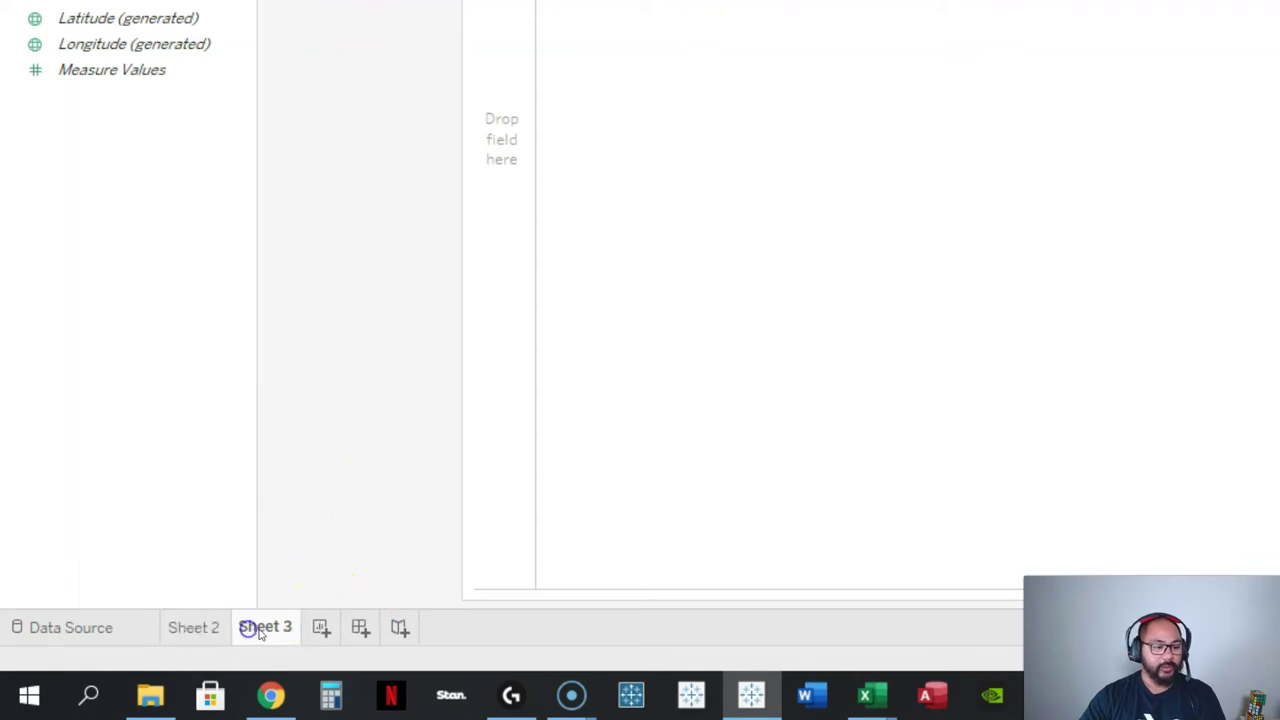
left_click(320, 627)
left_click(200, 627)
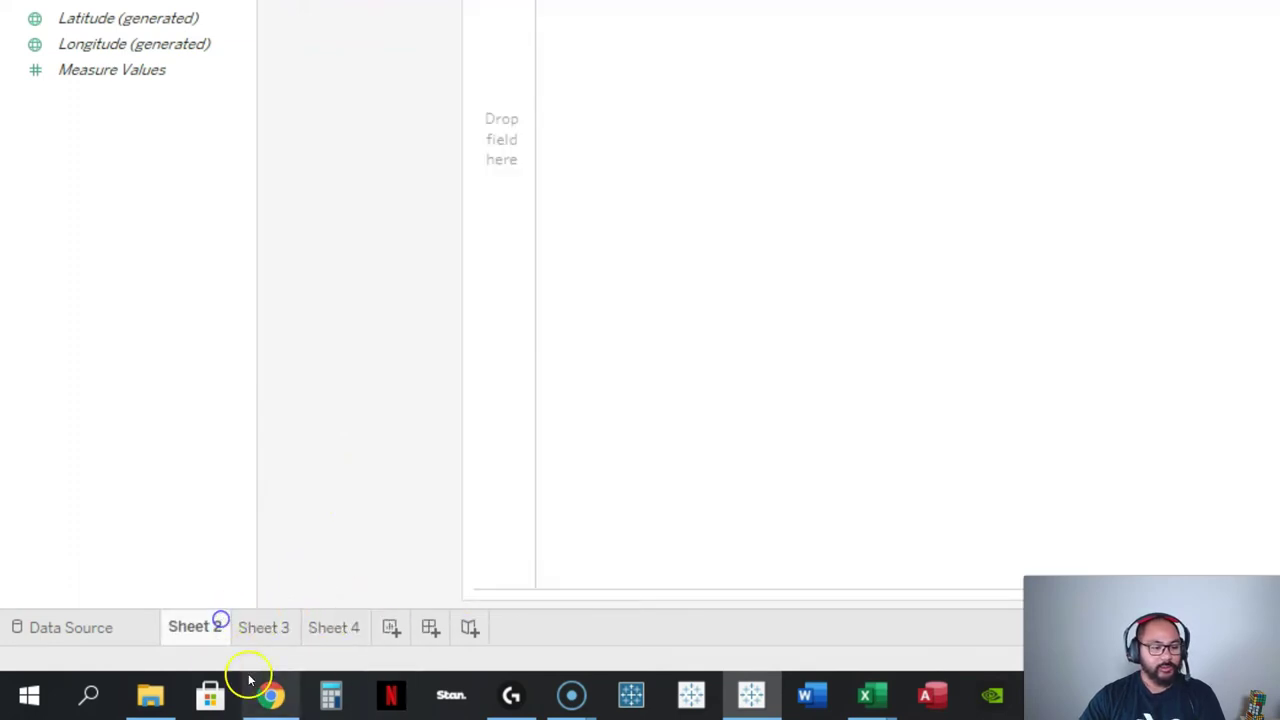
mouse_move(200, 628)
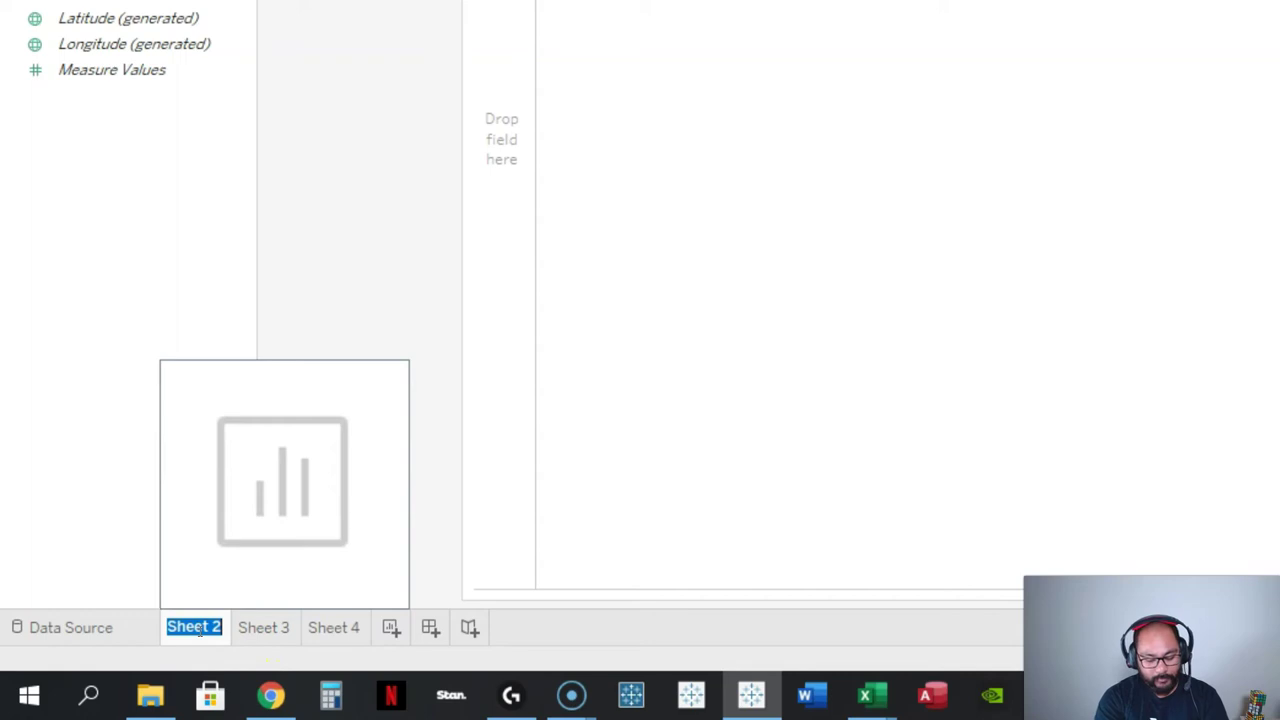
type("Line and Area")
key("Return")
Rename Sheet 3 as "Bar" and Sheet 4 as "Pie"
left_click(297, 628)
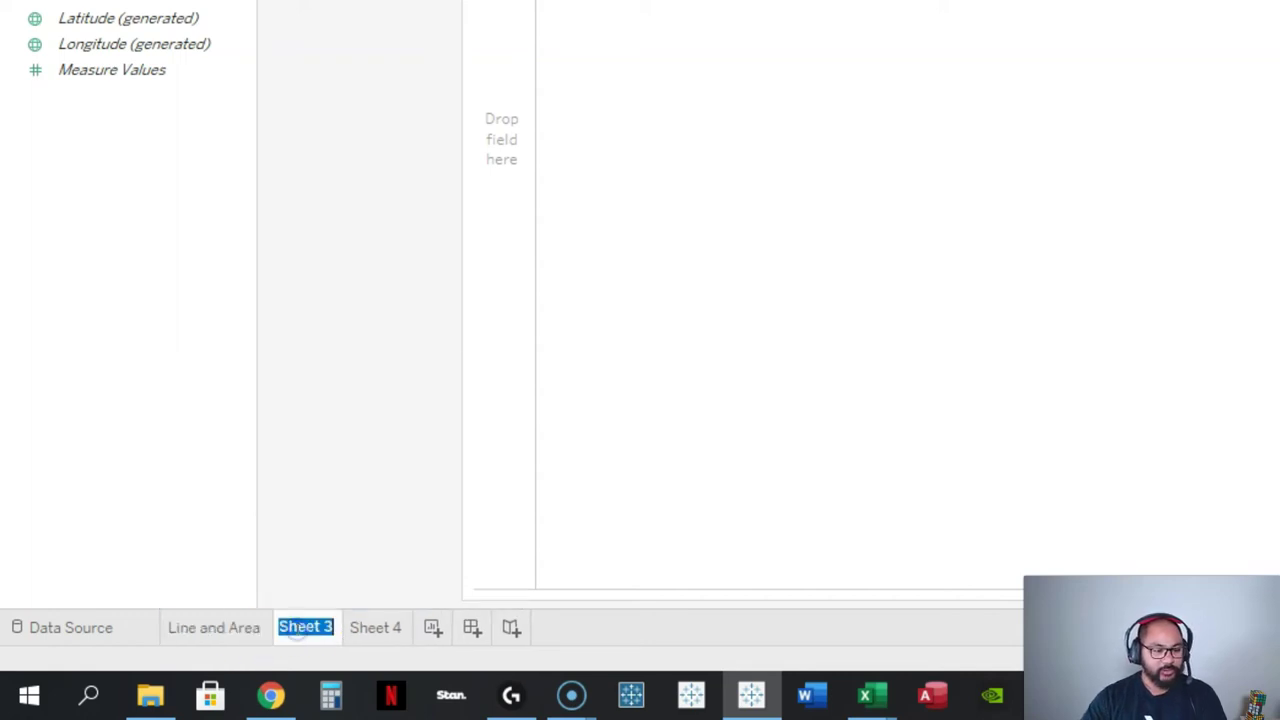
key("Return")
left_click(339, 625)
type("Pie")
key("Return")
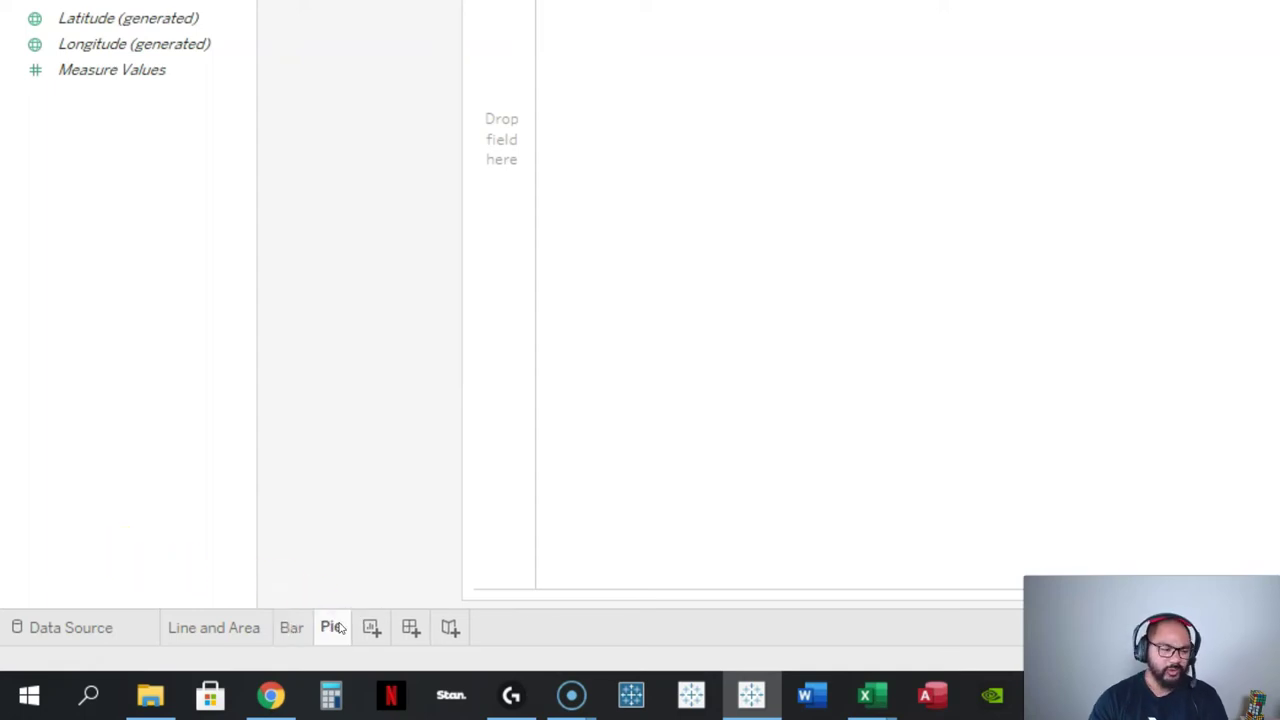
On the Line and Area sheet, plot Profit, Quantity and Sales against Order Date as a continuous line chart
left_click(228, 630)
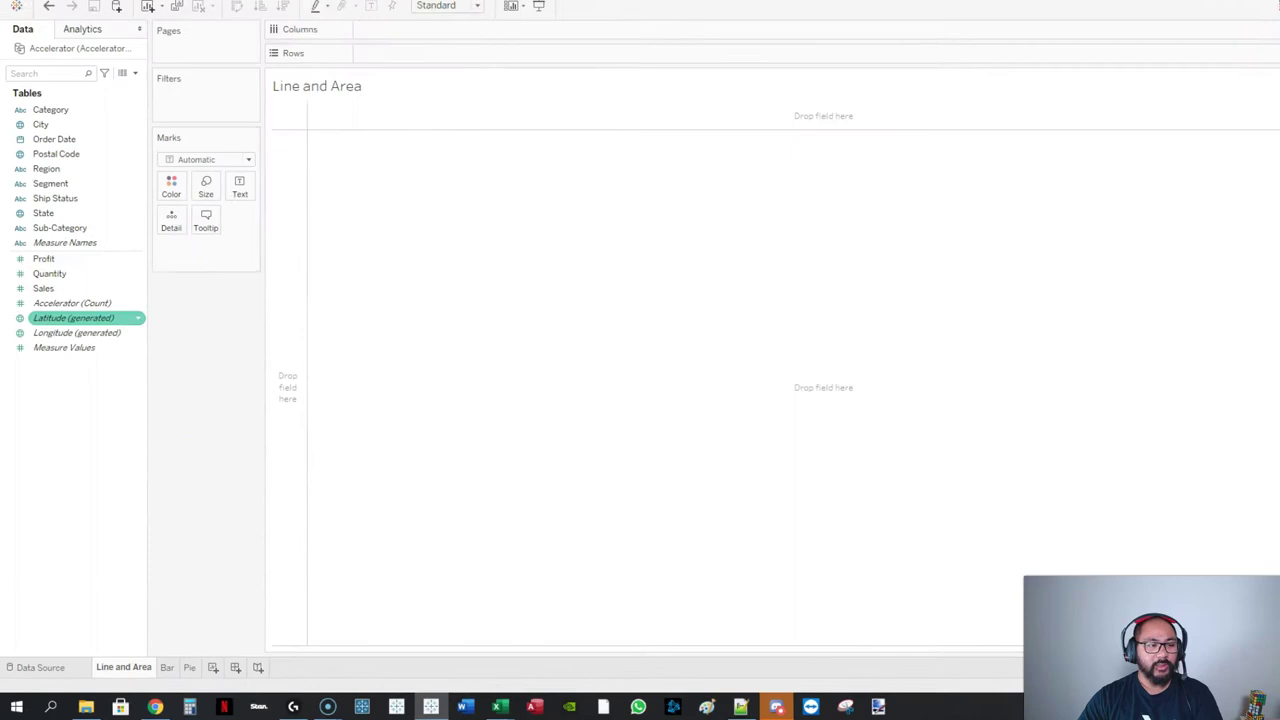
left_click(126, 300)
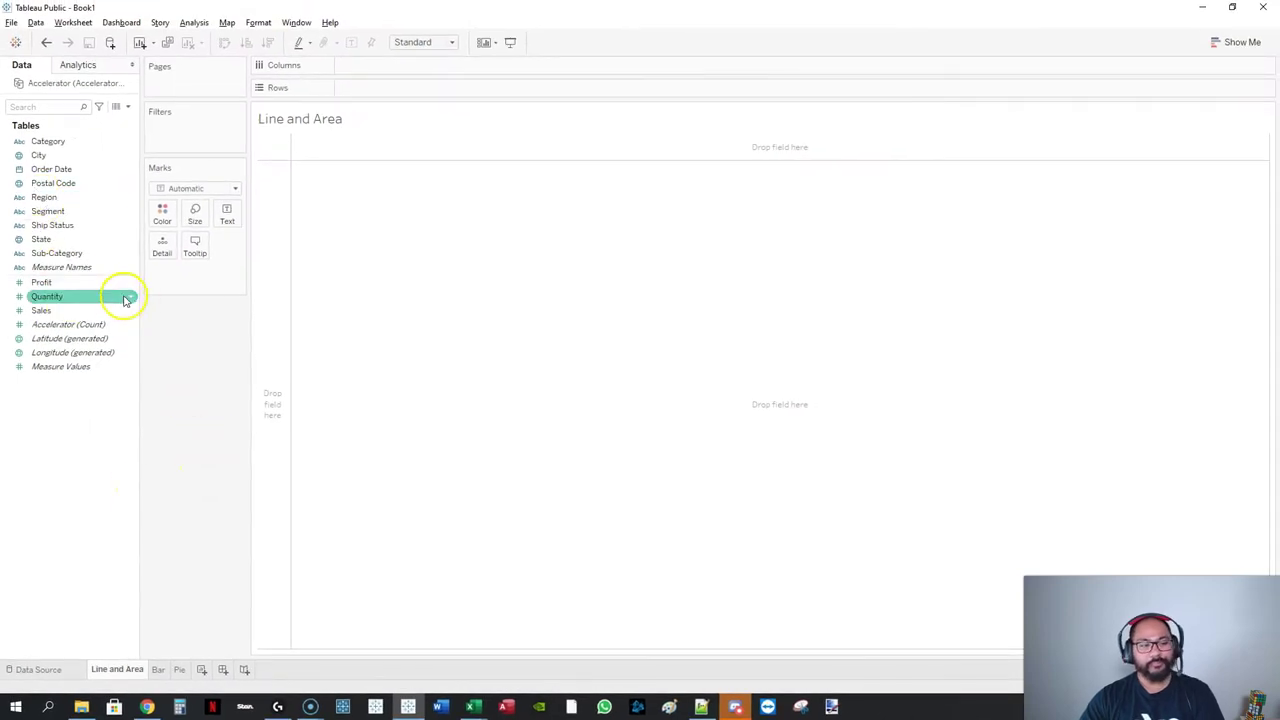
left_click(294, 354)
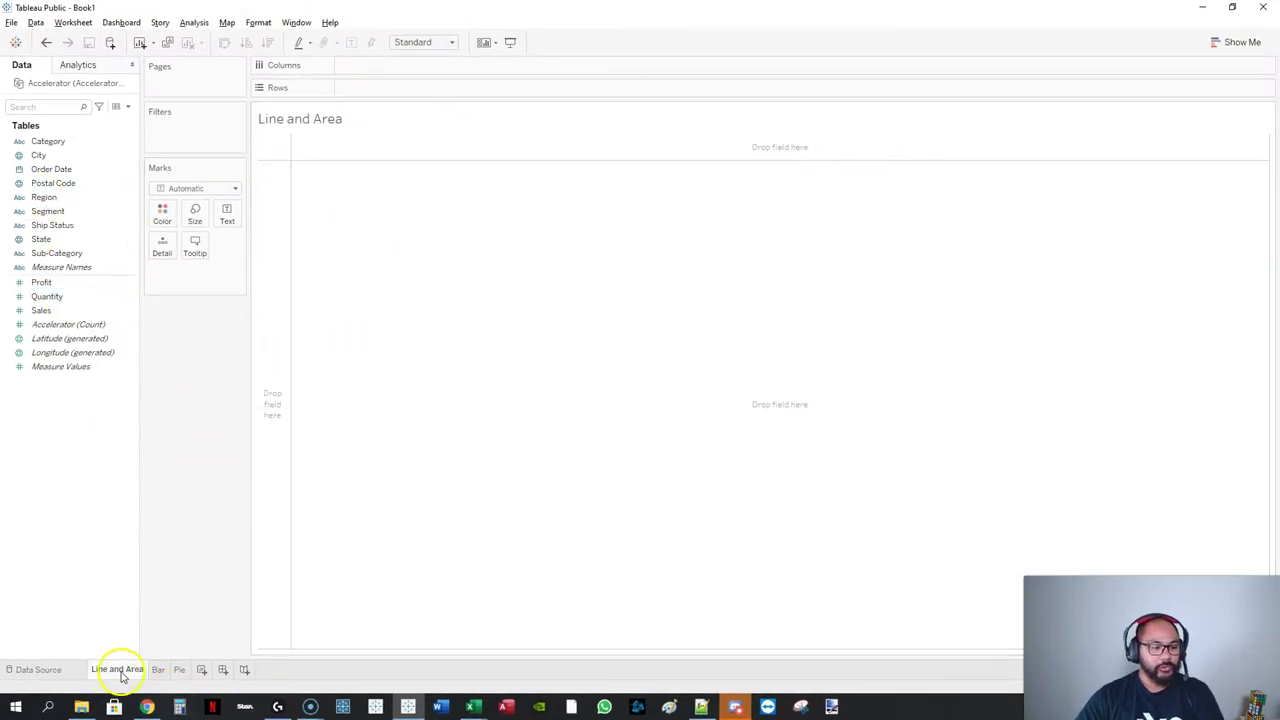
left_click(68, 283)
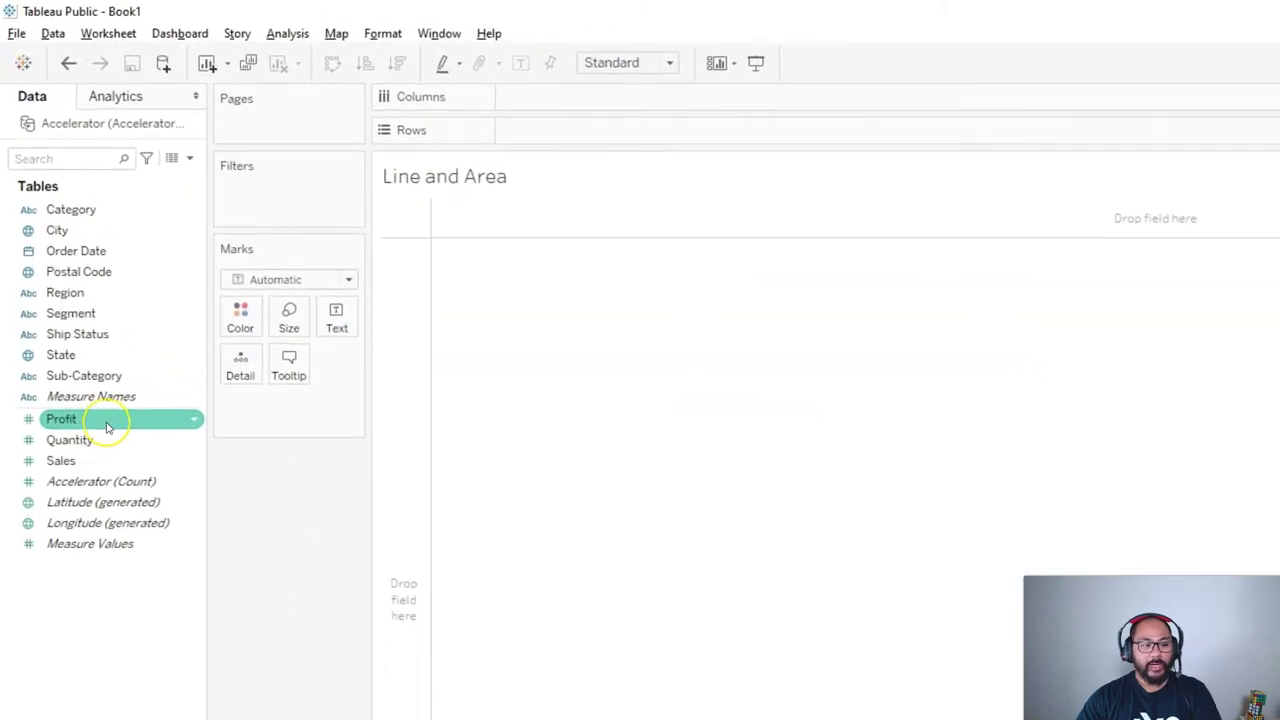
left_click(60, 461)
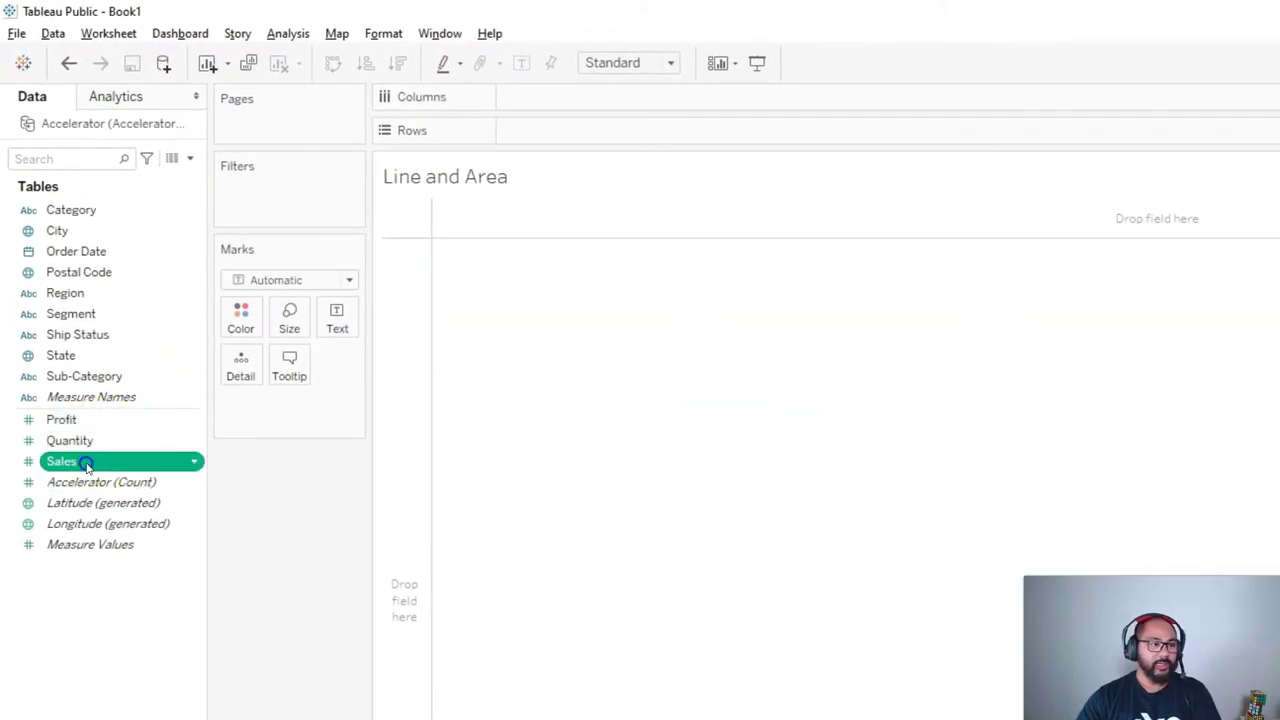
left_click(90, 443, "ctrl")
left_click(89, 422, "ctrl")
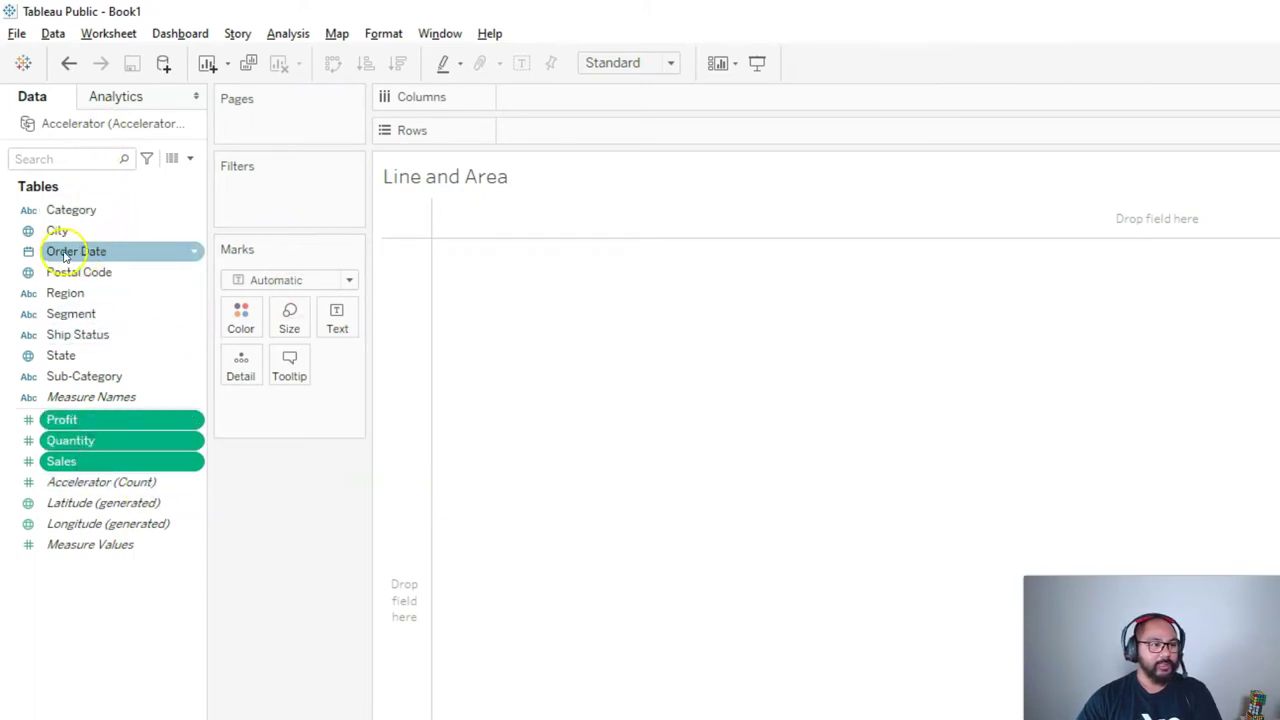
left_click(115, 253, "ctrl")
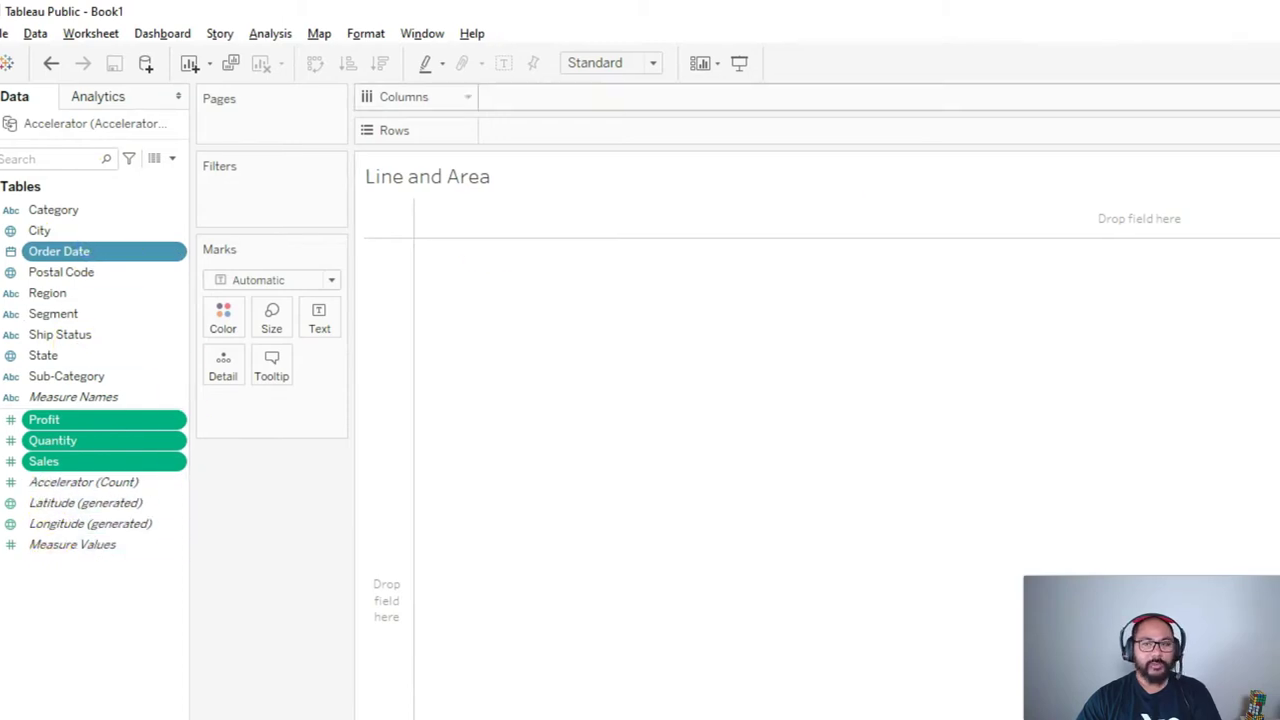
left_click(1214, 62)
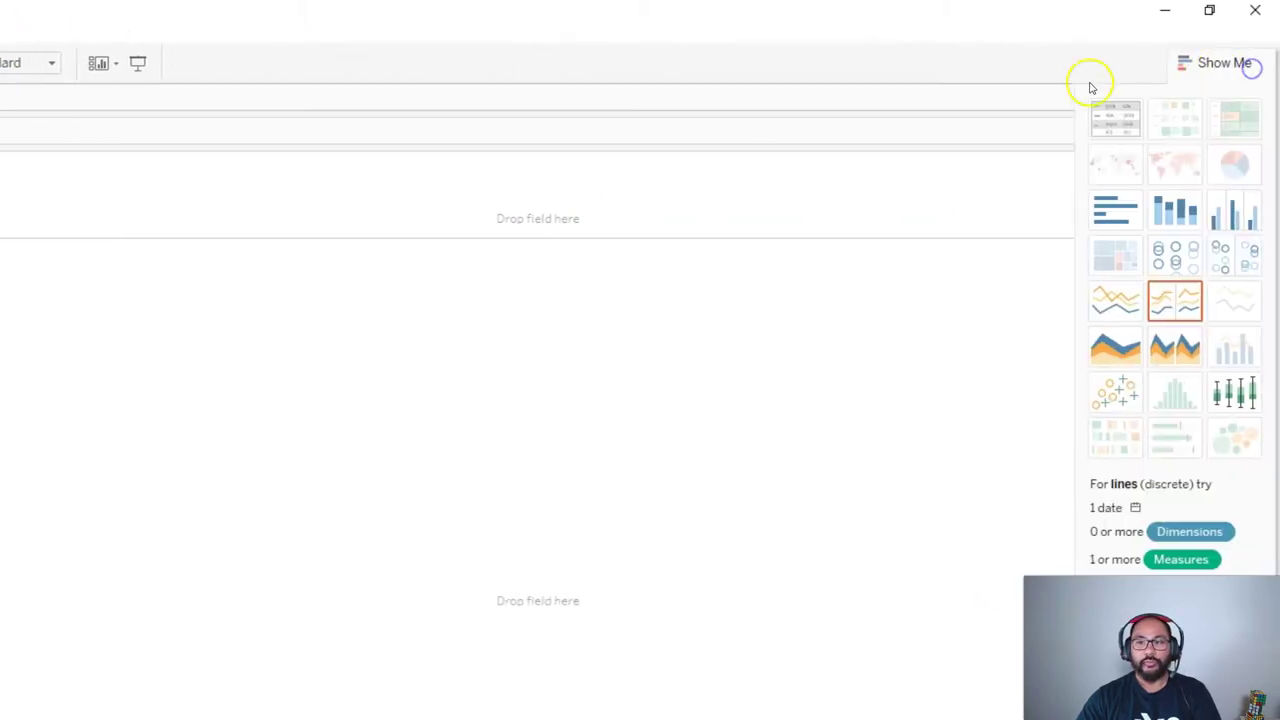
left_click(1116, 302)
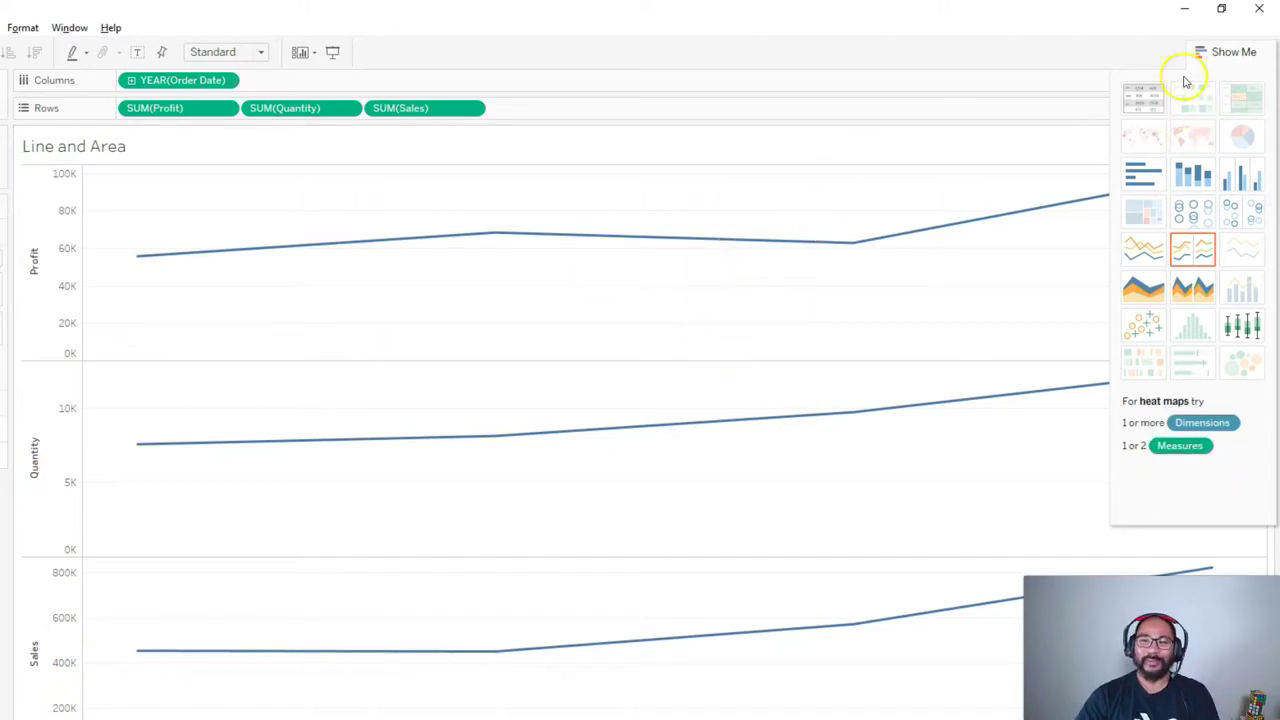
left_click(1248, 52)
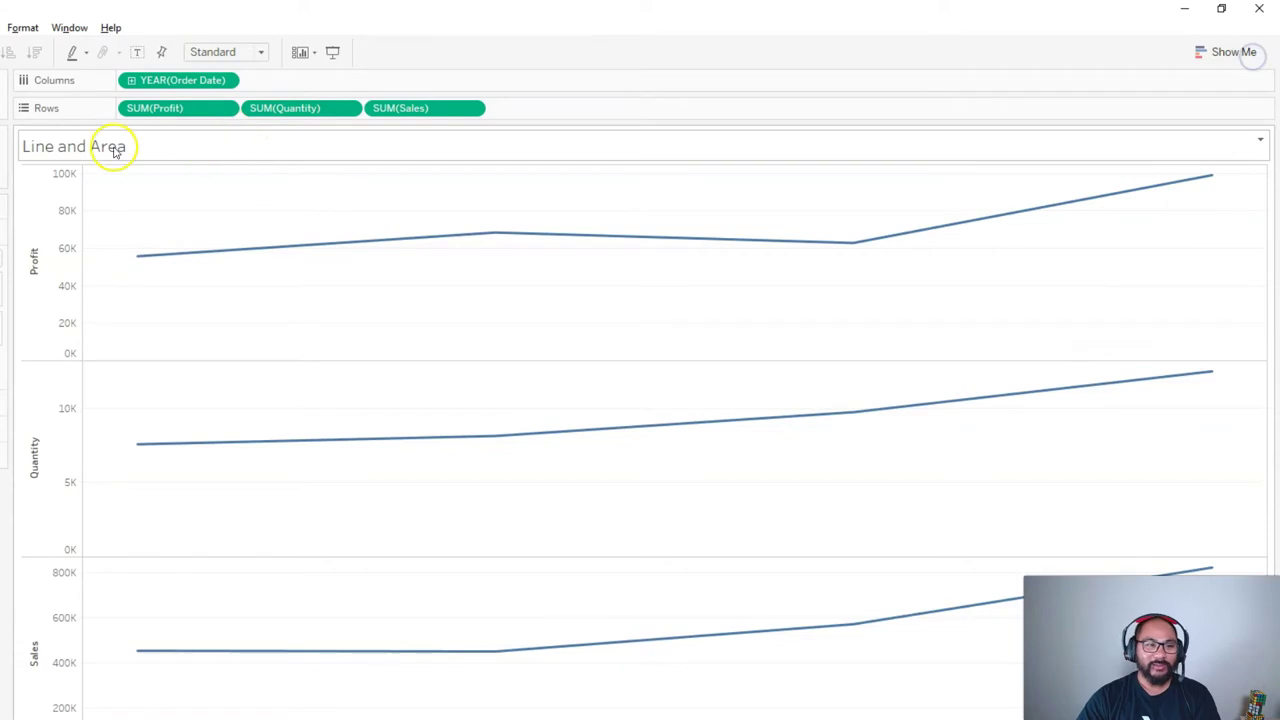
Drill Order Date down to month level and change the mark type of all three charts to Area
left_click(131, 81)
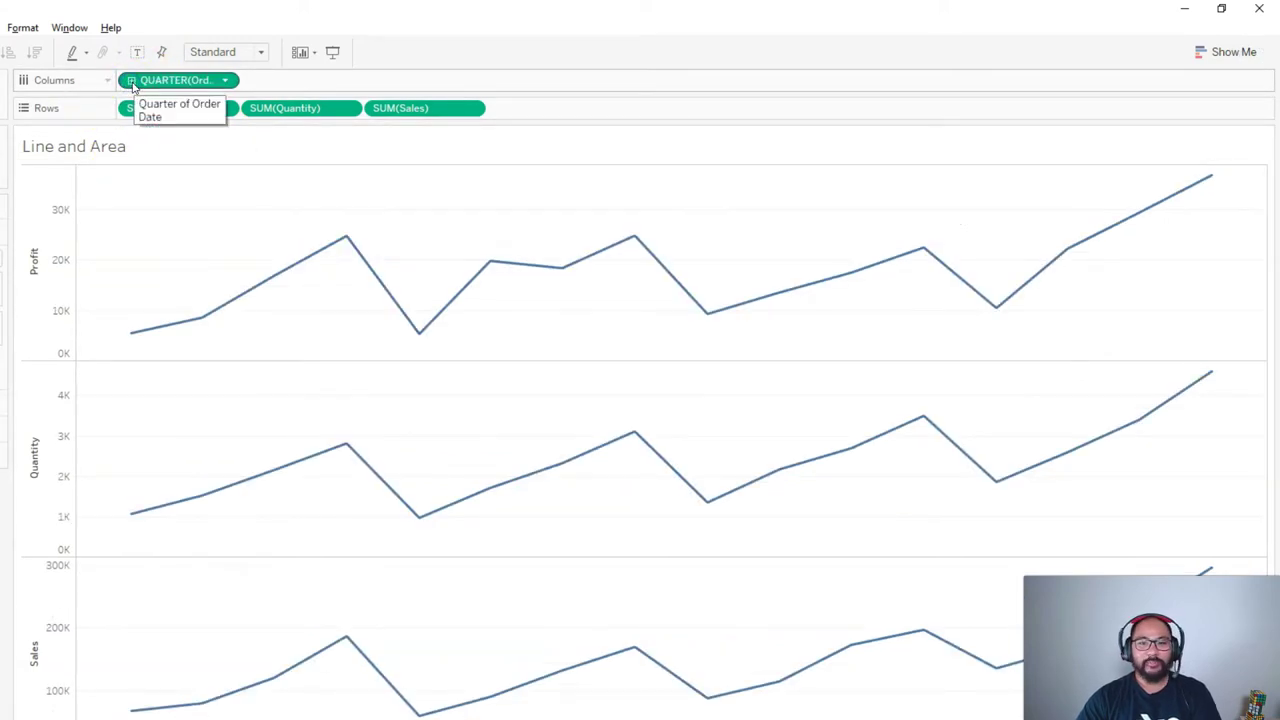
left_click(131, 81)
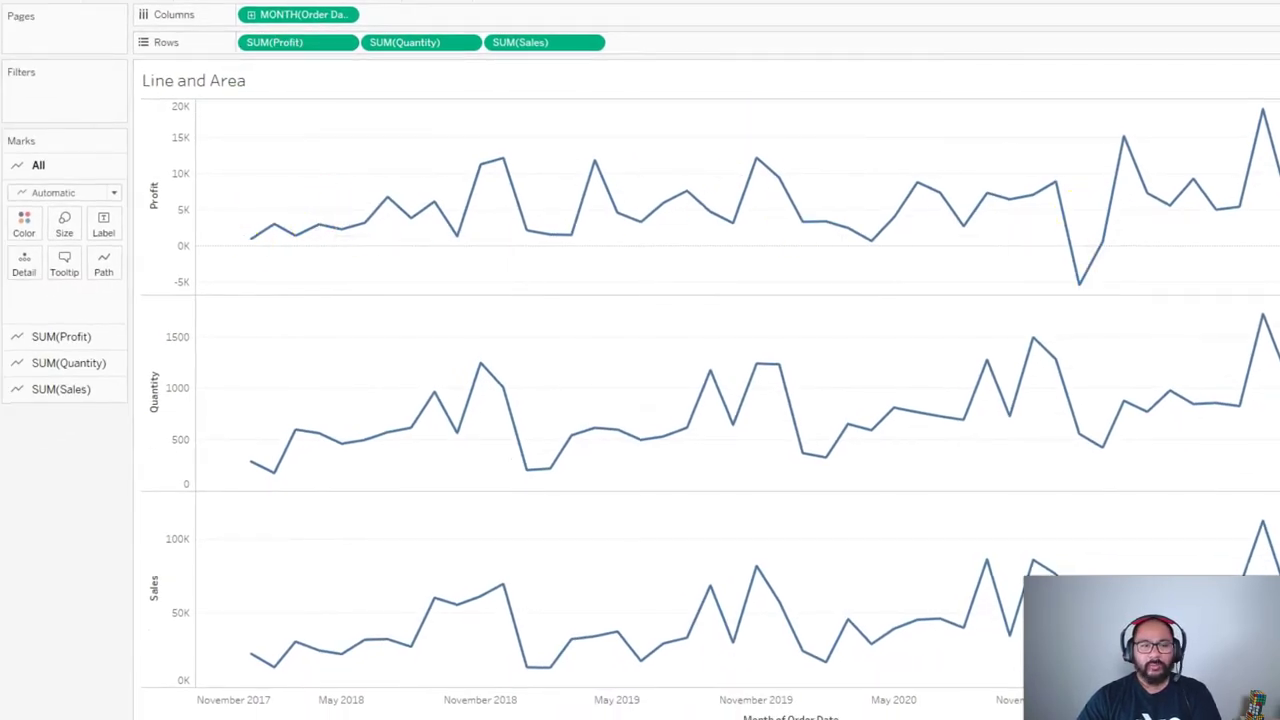
mouse_move(355, 180)
left_mouse_down()
mouse_move(363, 220)
mouse_move(316, 180)
left_mouse_up()
mouse_move(358, 376)
left_mouse_down()
mouse_move(177, 480)
mouse_move(251, 412)
left_mouse_up()
left_click_drag(327, 586, 320, 572)
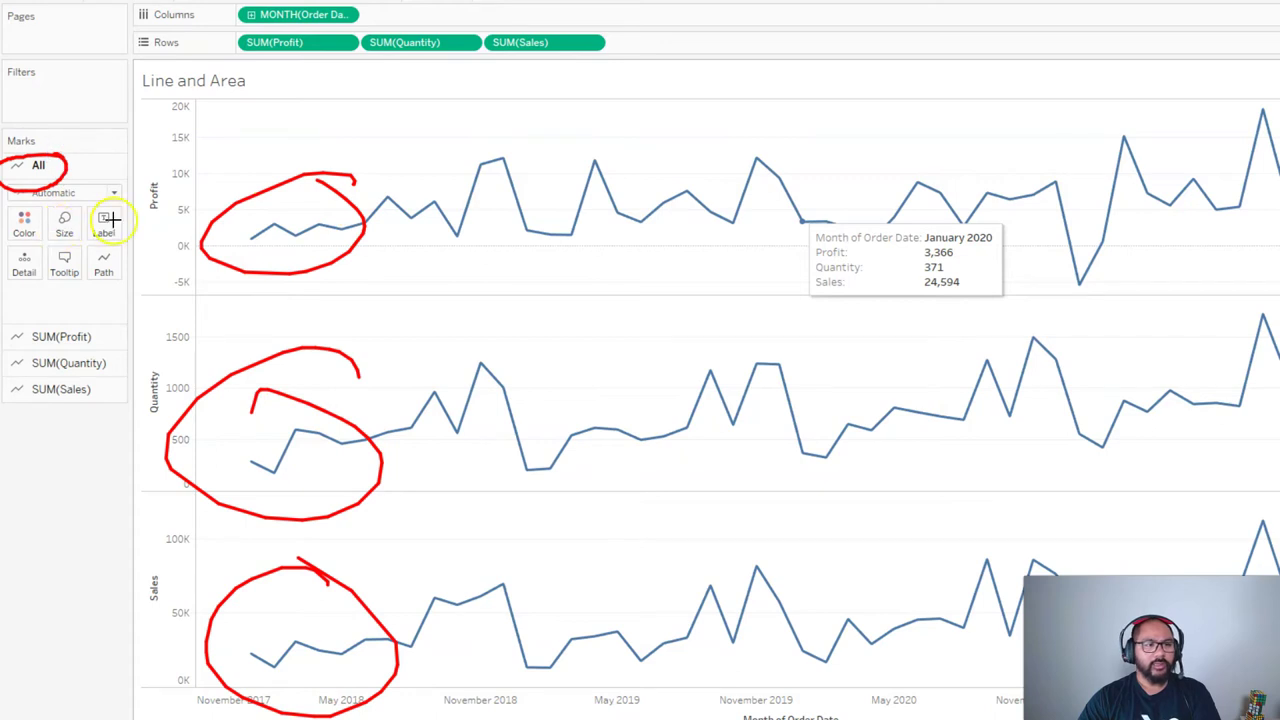
left_click(95, 192)
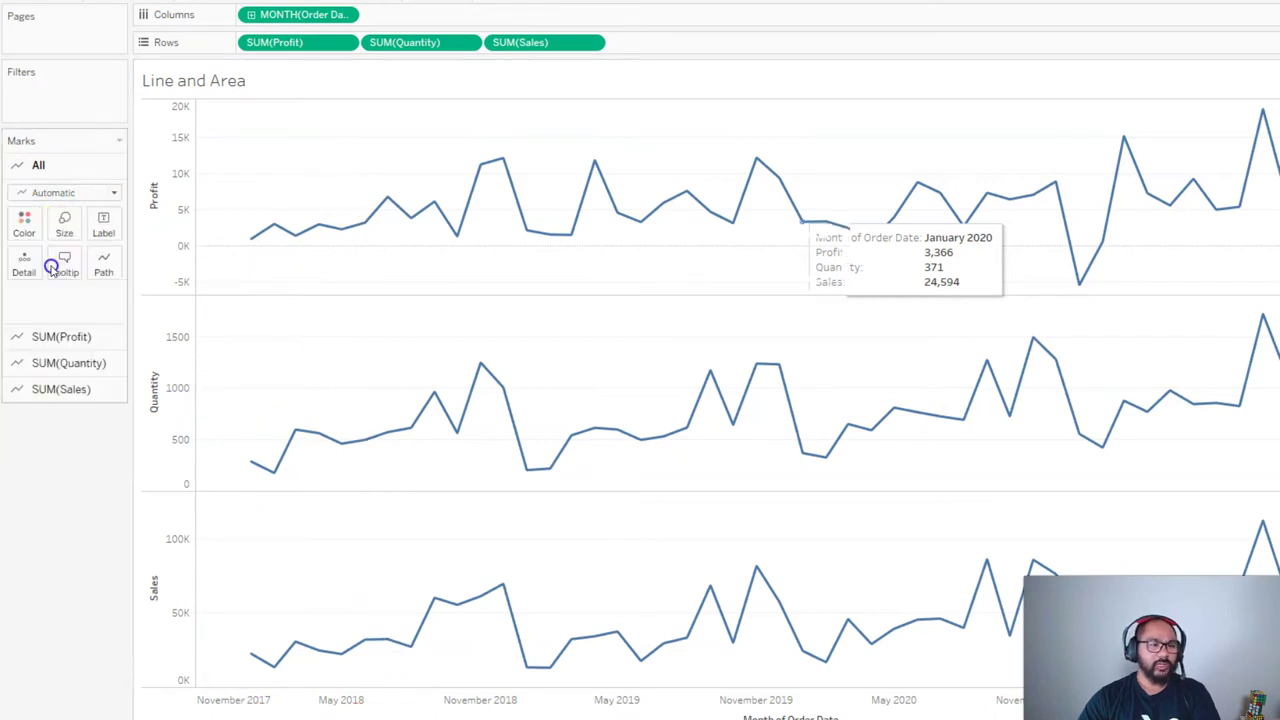
left_click(42, 267)
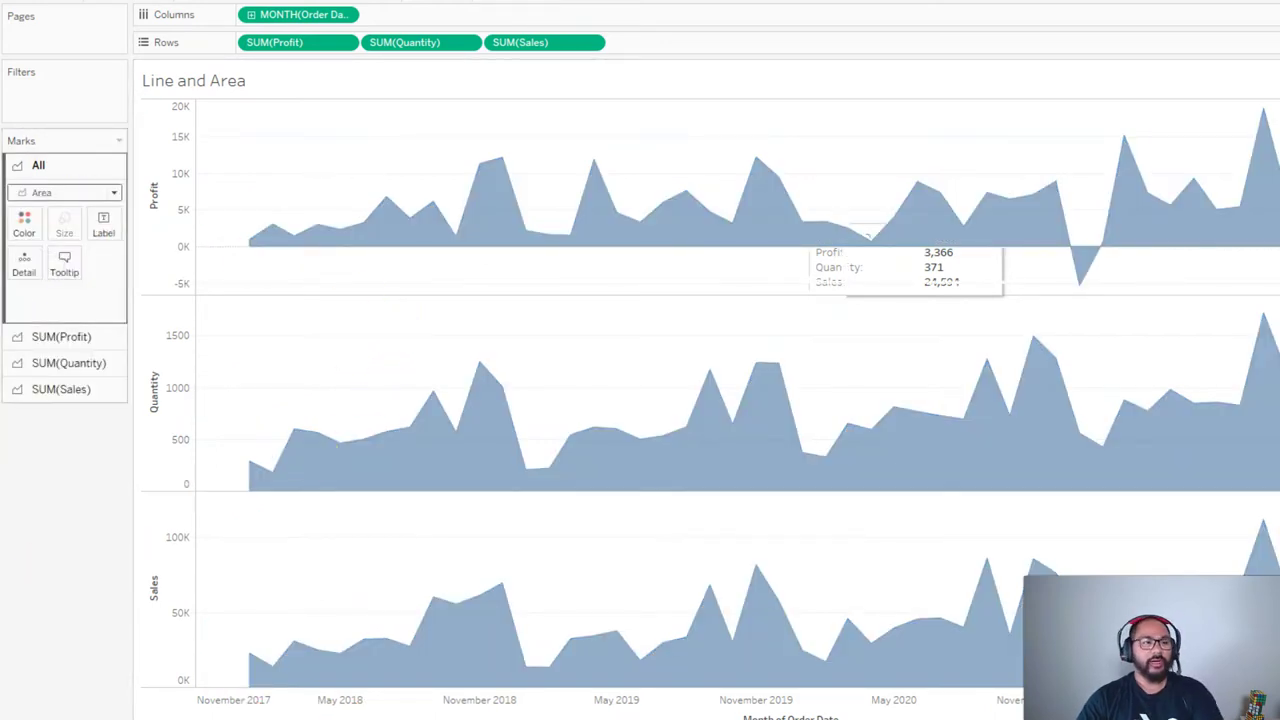
Color the Profit area chart orange
left_click(45, 336)
left_click(27, 248)
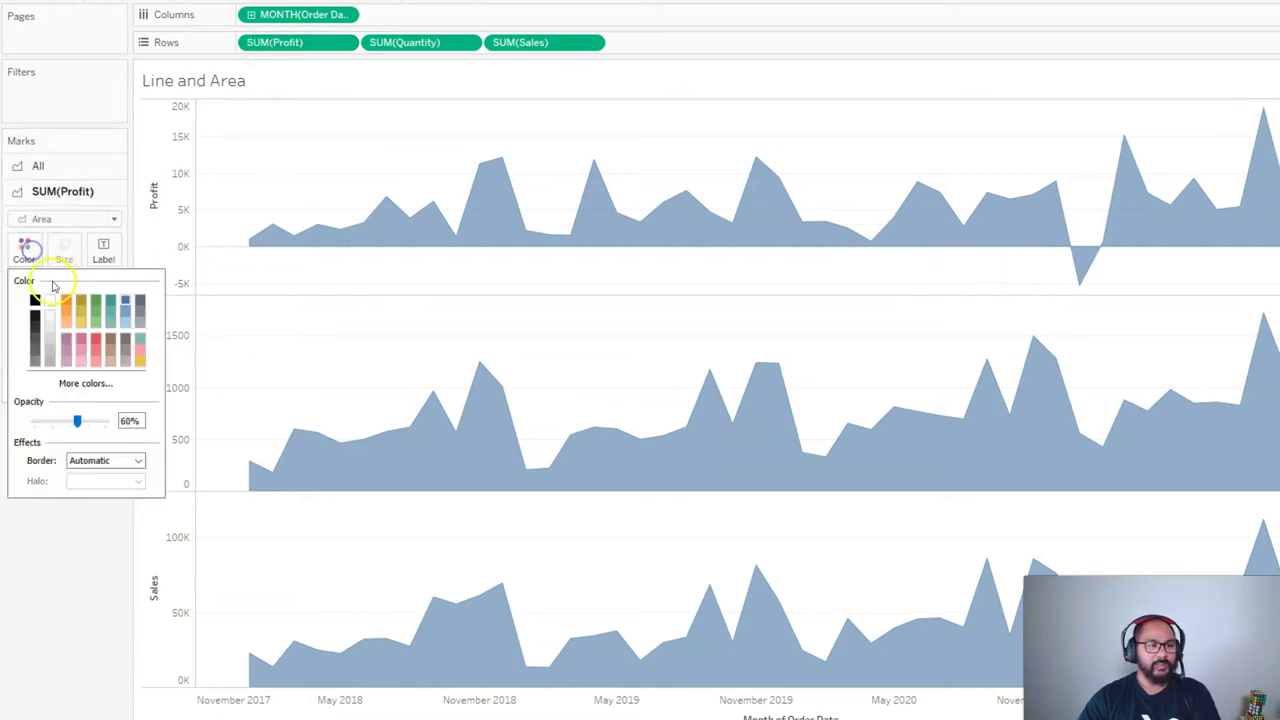
left_click(65, 300)
left_click(65, 569)
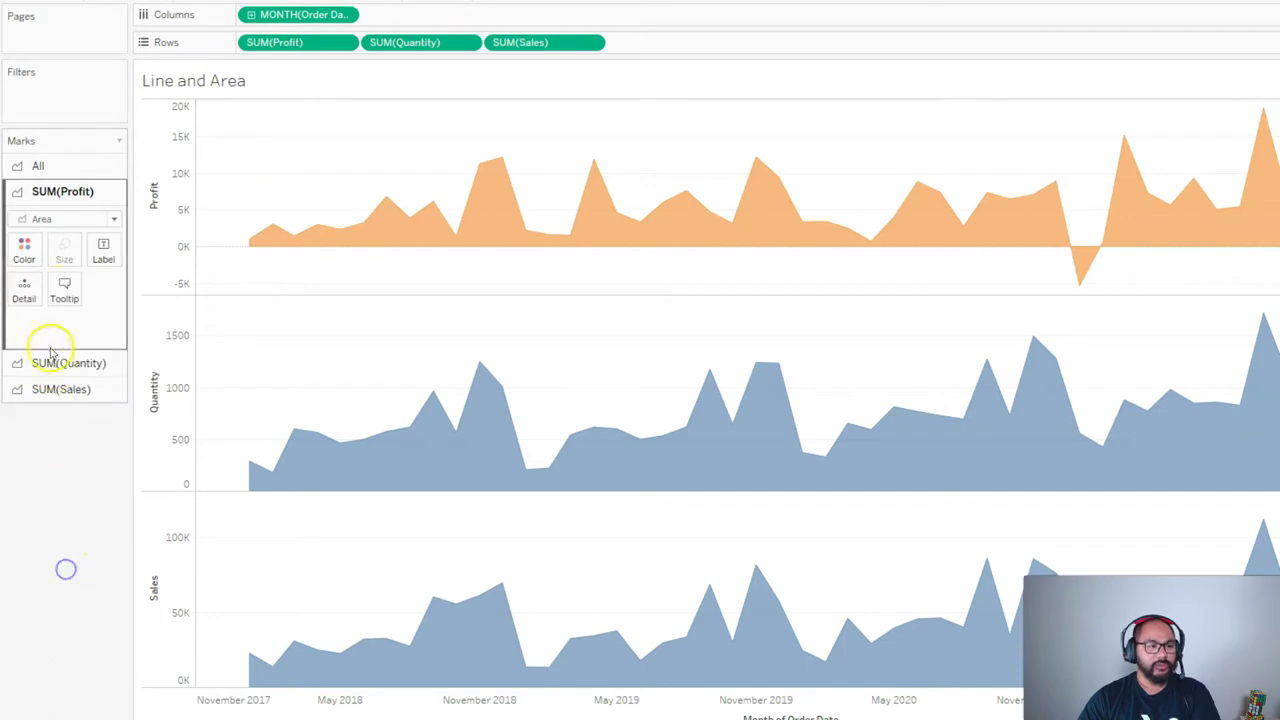
Color the Quantity area chart light green
left_click(53, 363)
left_click(24, 272)
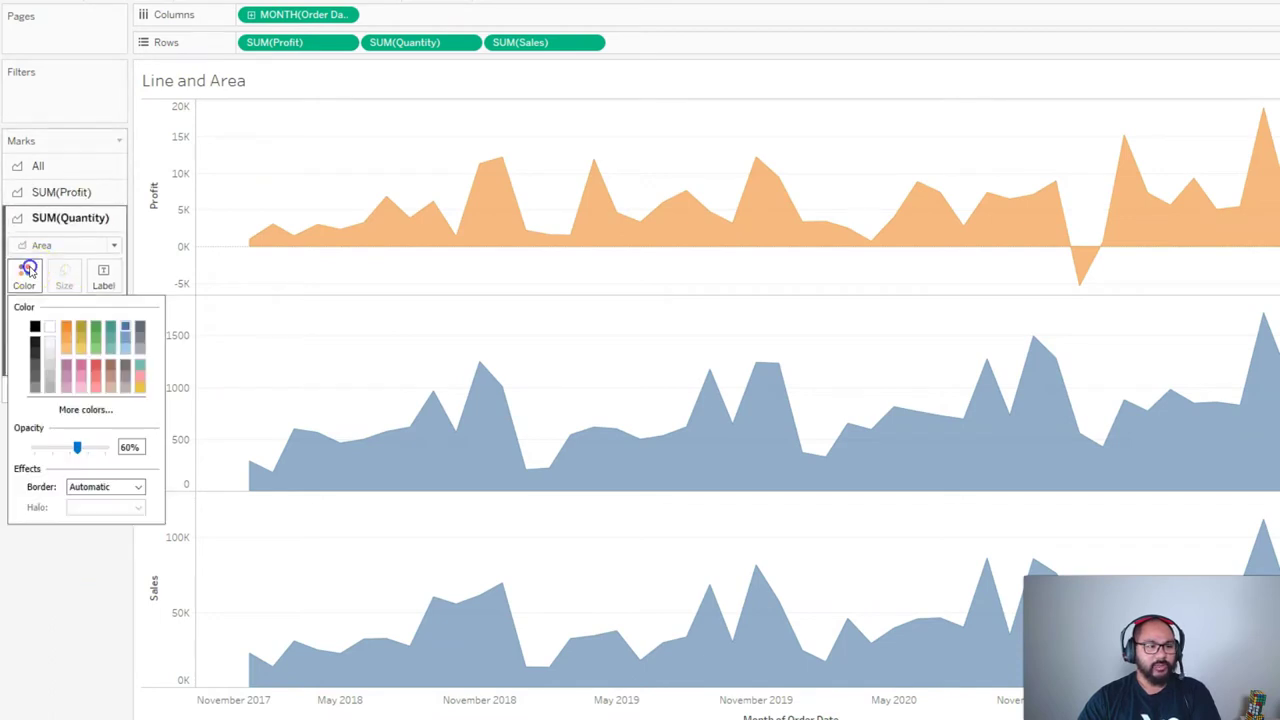
left_click(95, 347)
left_click(79, 623)
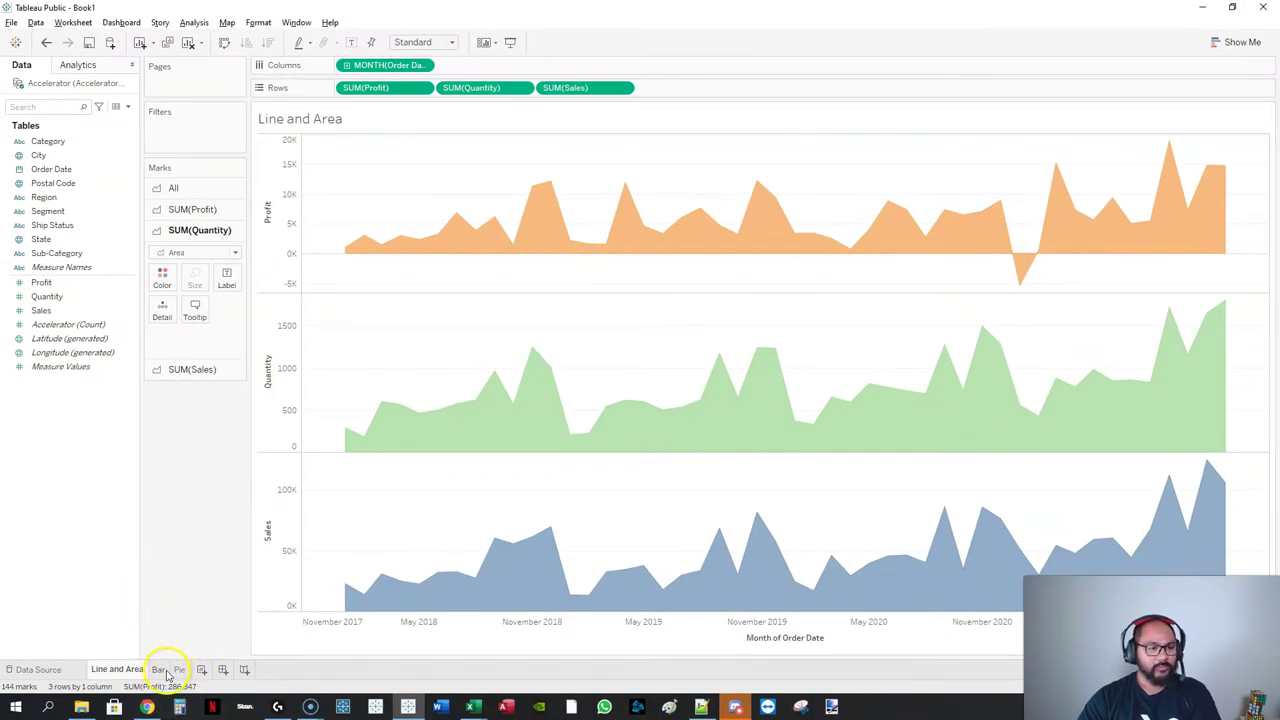
On the Bar sheet, plot Profit and Sales by Category and Sub-Category as a horizontal bar chart
left_click(161, 670)
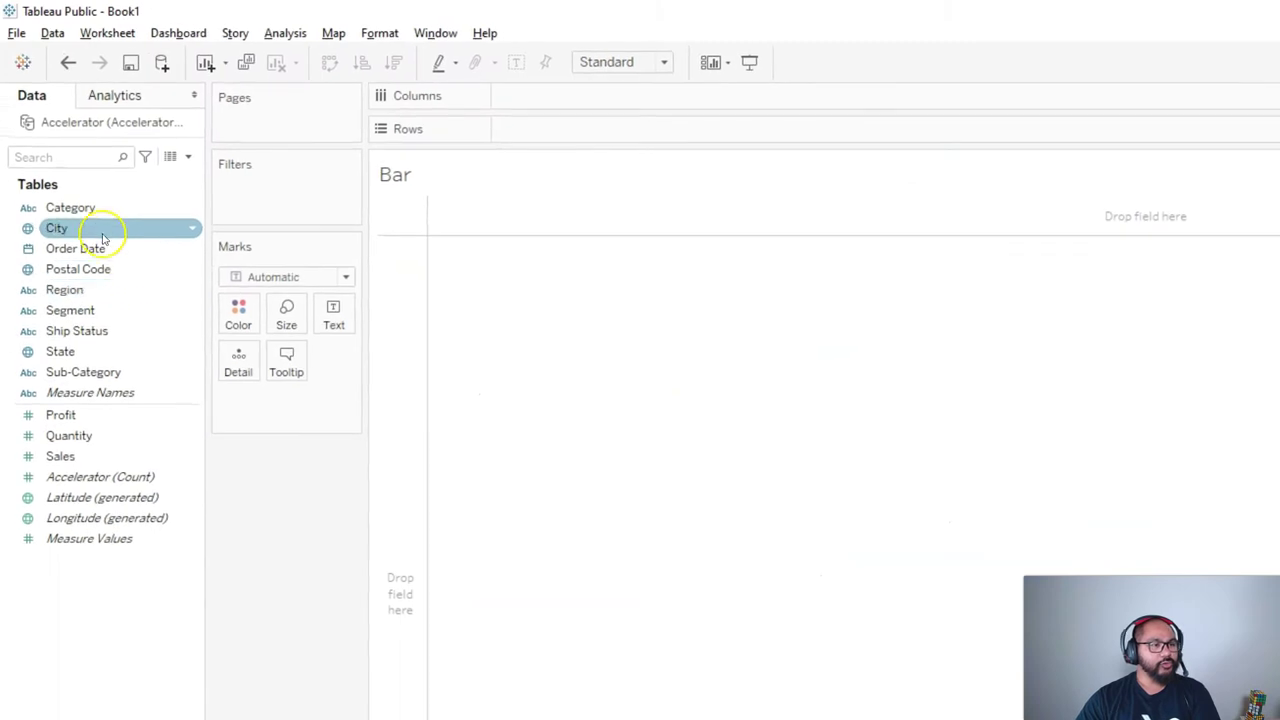
left_click(123, 211)
left_click(71, 225)
left_click(77, 210)
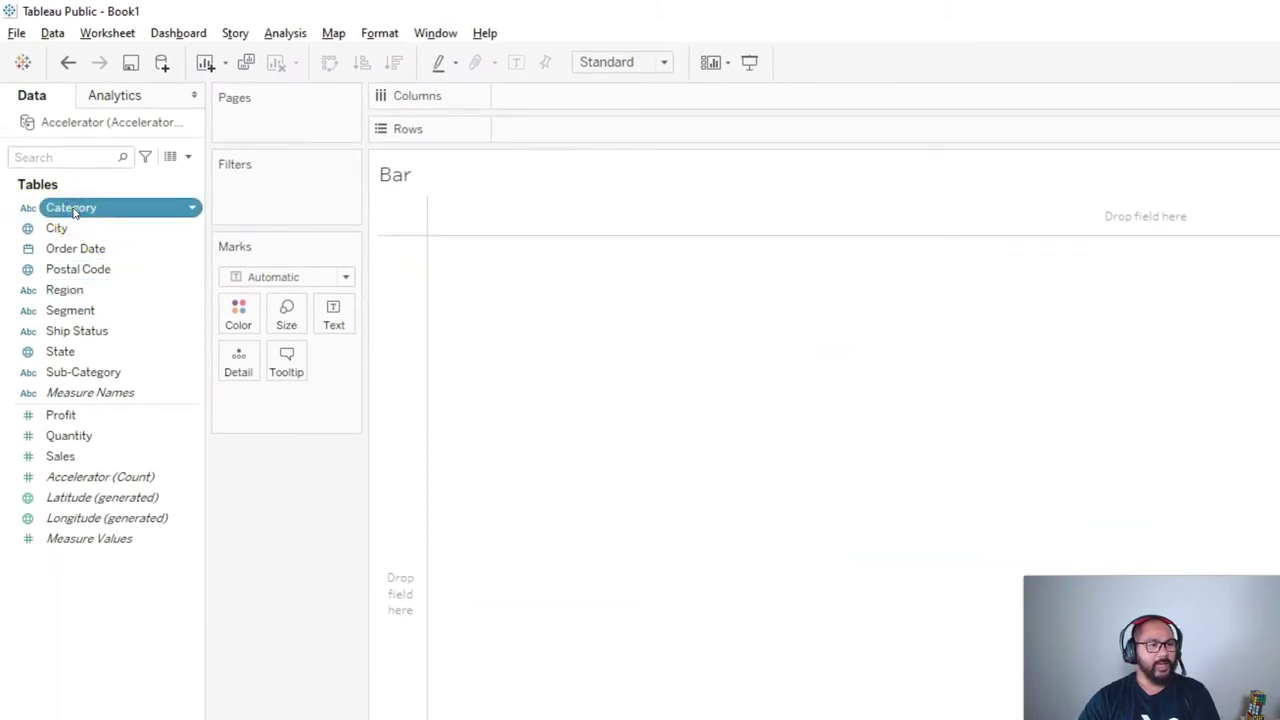
left_click(86, 371, "ctrl")
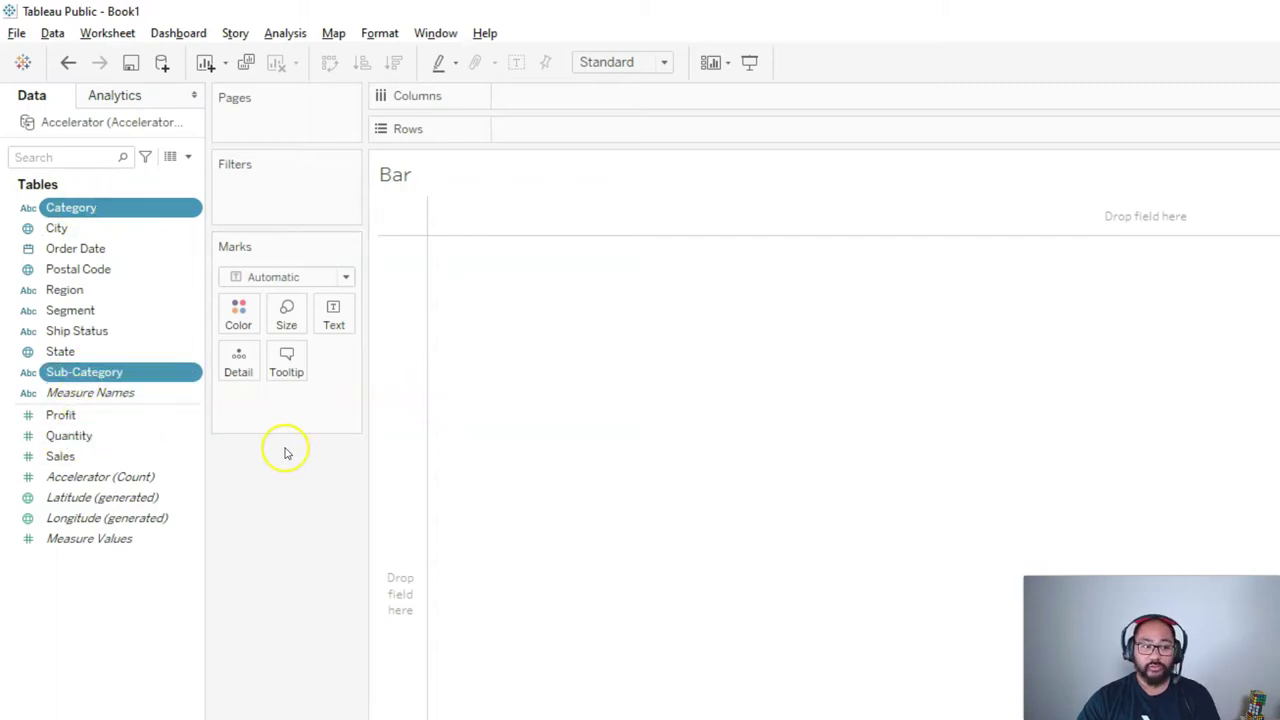
left_click(156, 416, "ctrl")
left_click(94, 456, "ctrl")
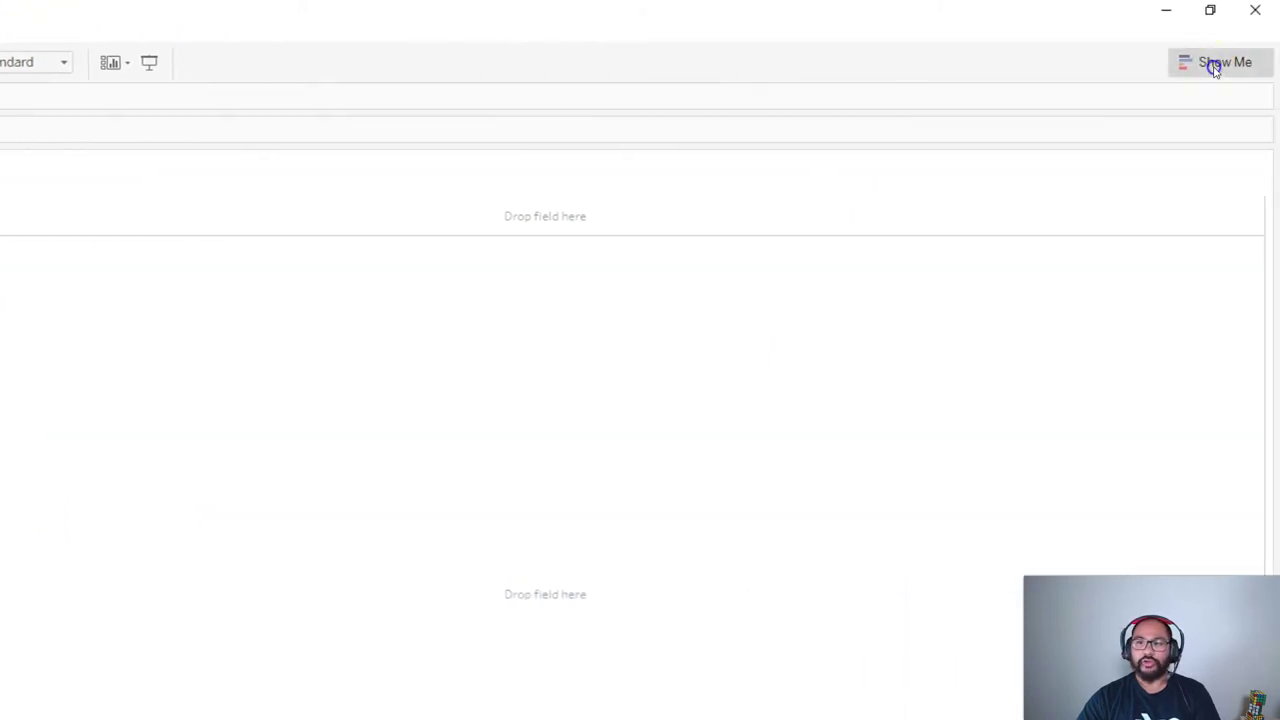
left_click(1221, 66)
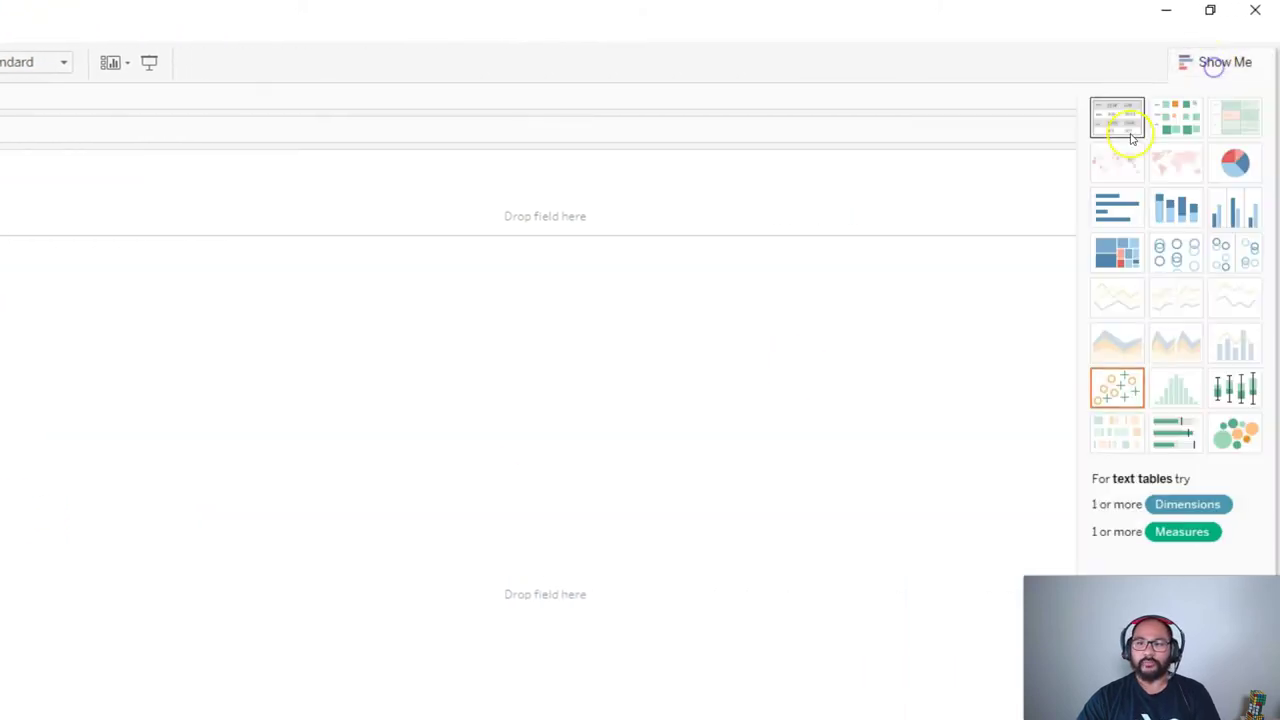
left_click(1124, 217)
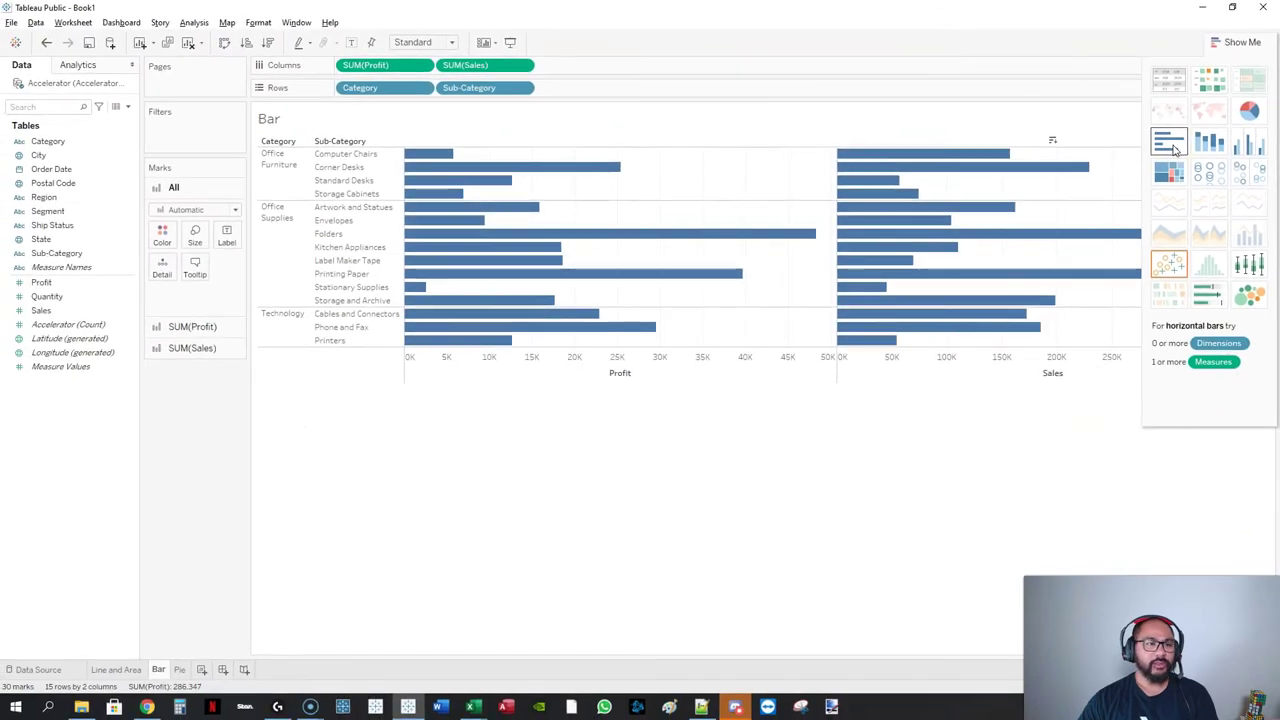
Try the side-by-side bars chart type and return to horizontal bars
left_click(1248, 146)
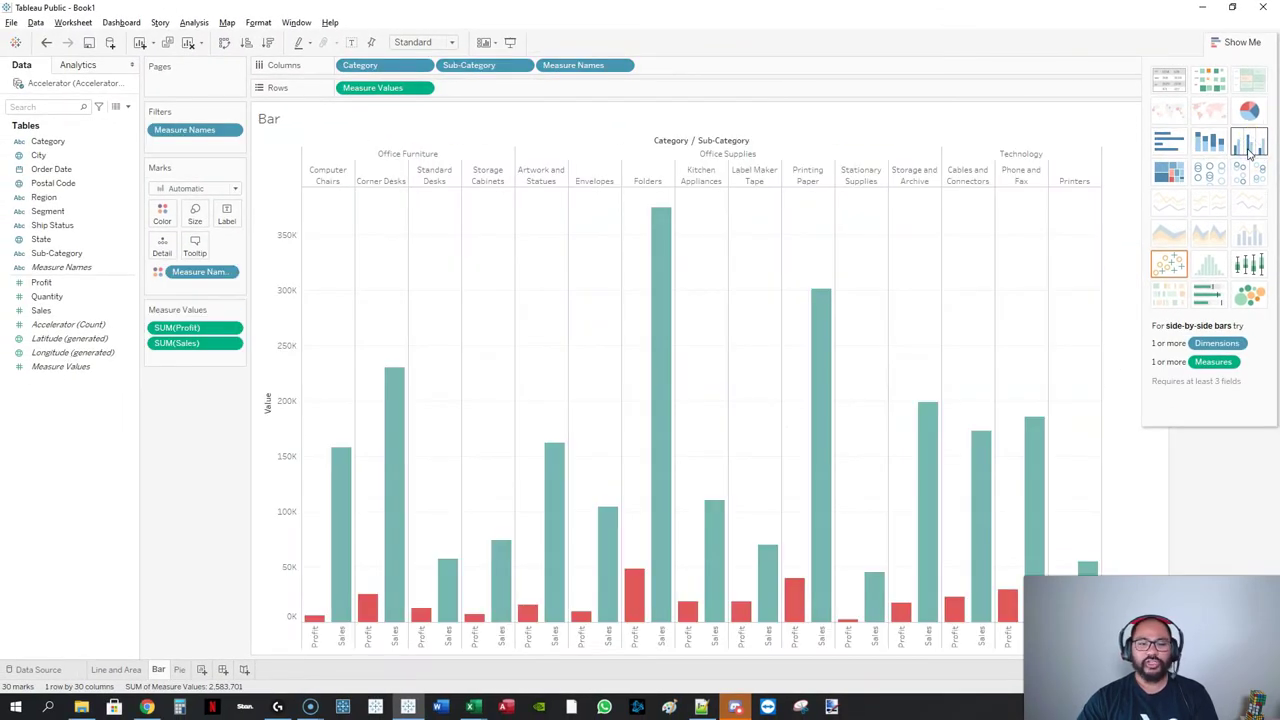
left_click(1168, 142)
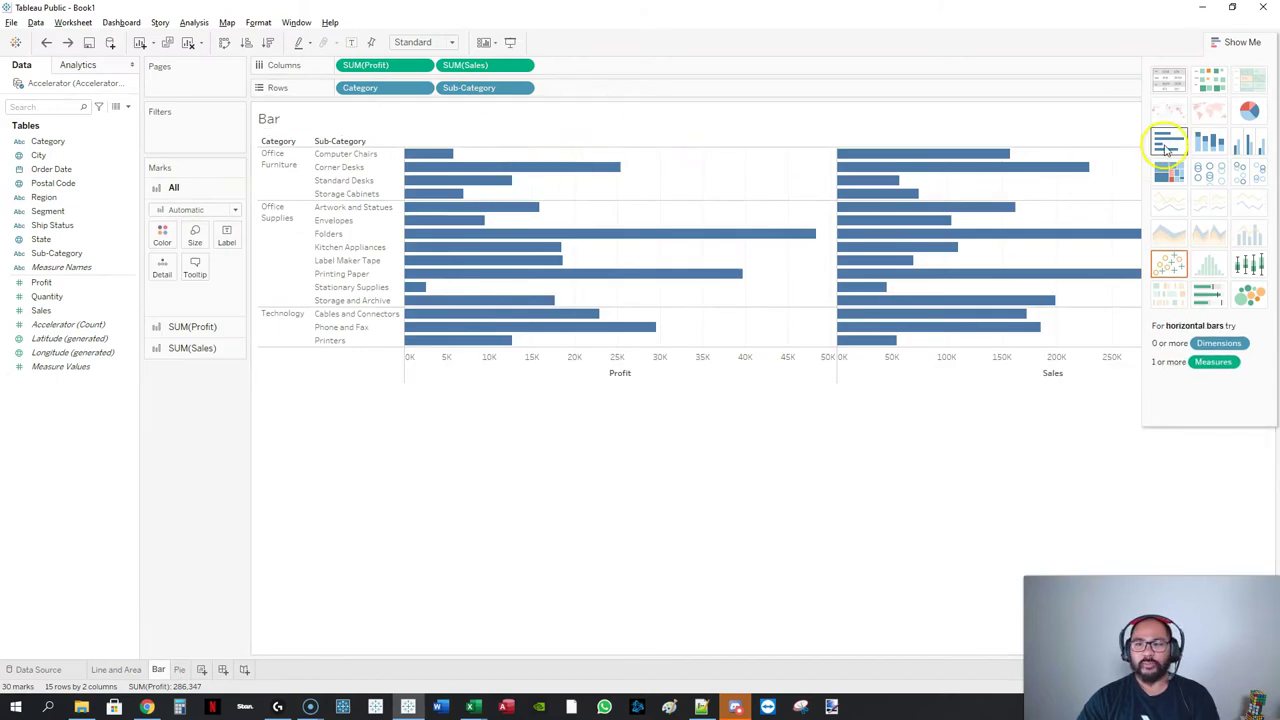
left_click(1238, 42)
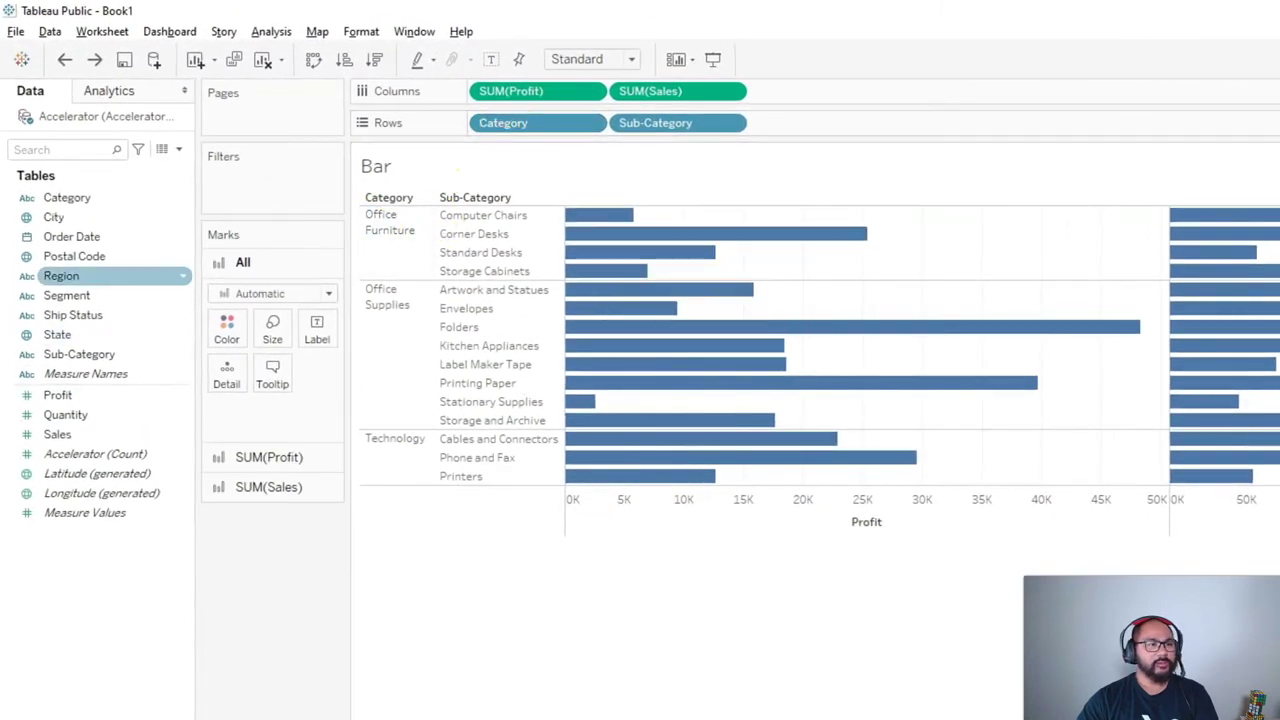
Color the Profit and Sales bars by Category
left_click_drag(65, 205, 229, 325)
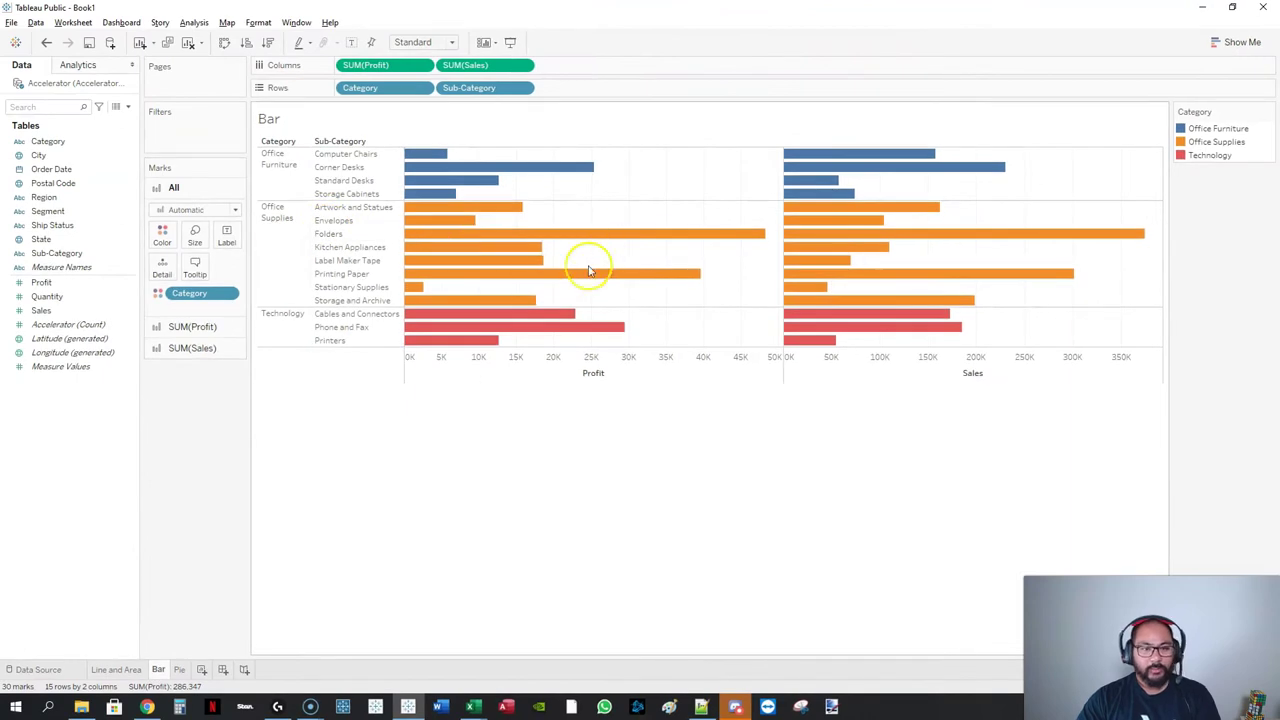
mouse_move(1127, 301)
mouse_move(252, 372)
left_mouse_down()
mouse_move(977, 394)
mouse_move(1110, 379)
mouse_move(1136, 368)
mouse_move(1154, 182)
mouse_move(937, 146)
mouse_move(360, 166)
mouse_move(264, 318)
left_mouse_up()
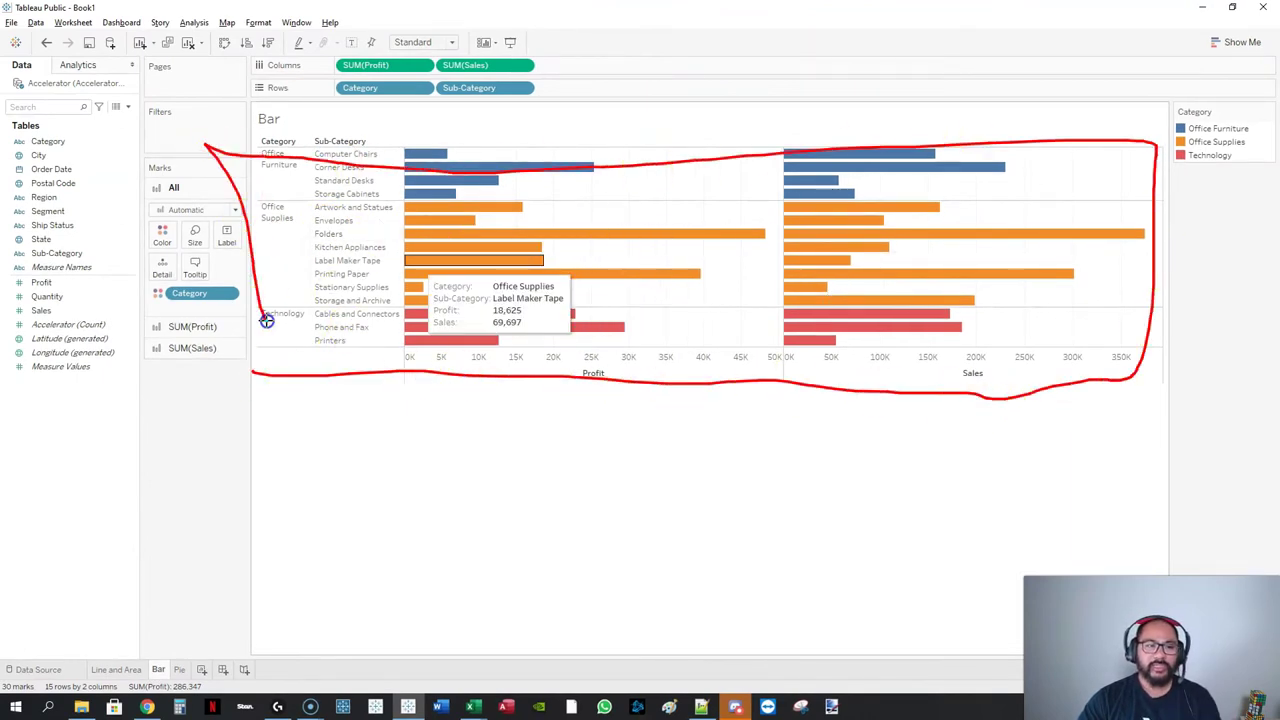
left_click(474, 411)
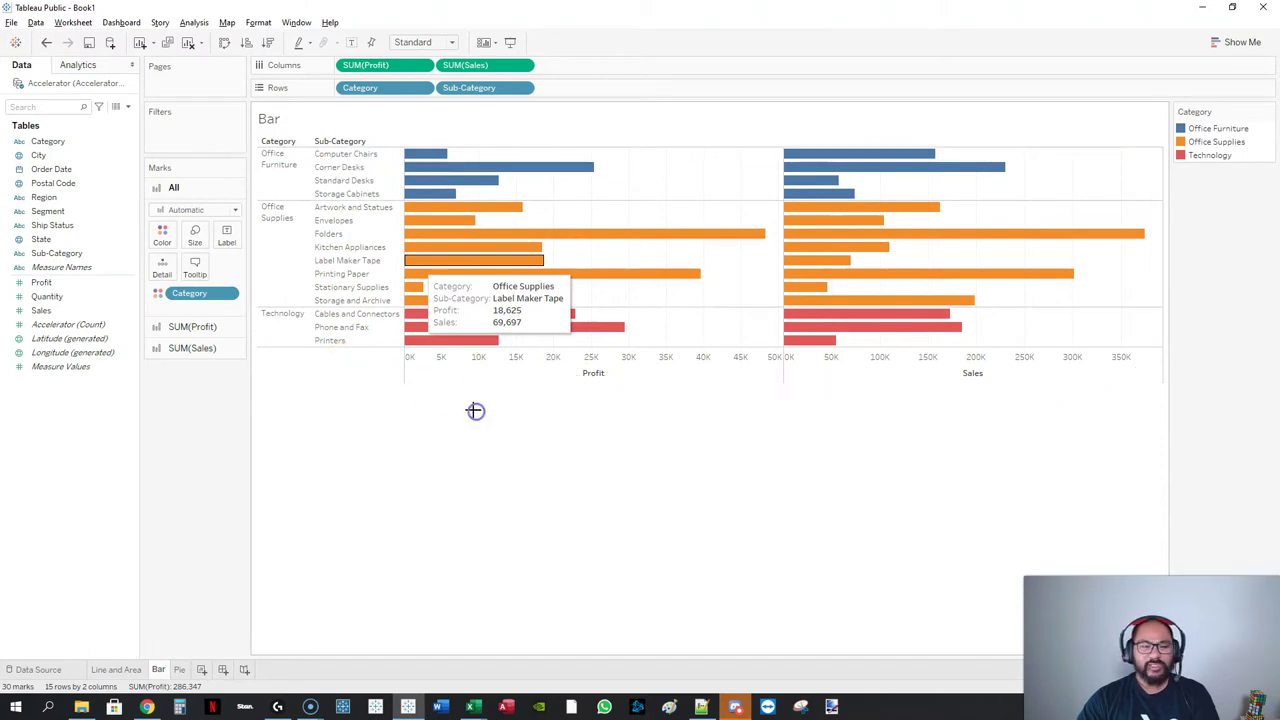
mouse_move(966, 484)
left_mouse_down()
mouse_move(449, 480)
mouse_move(877, 436)
left_mouse_up()
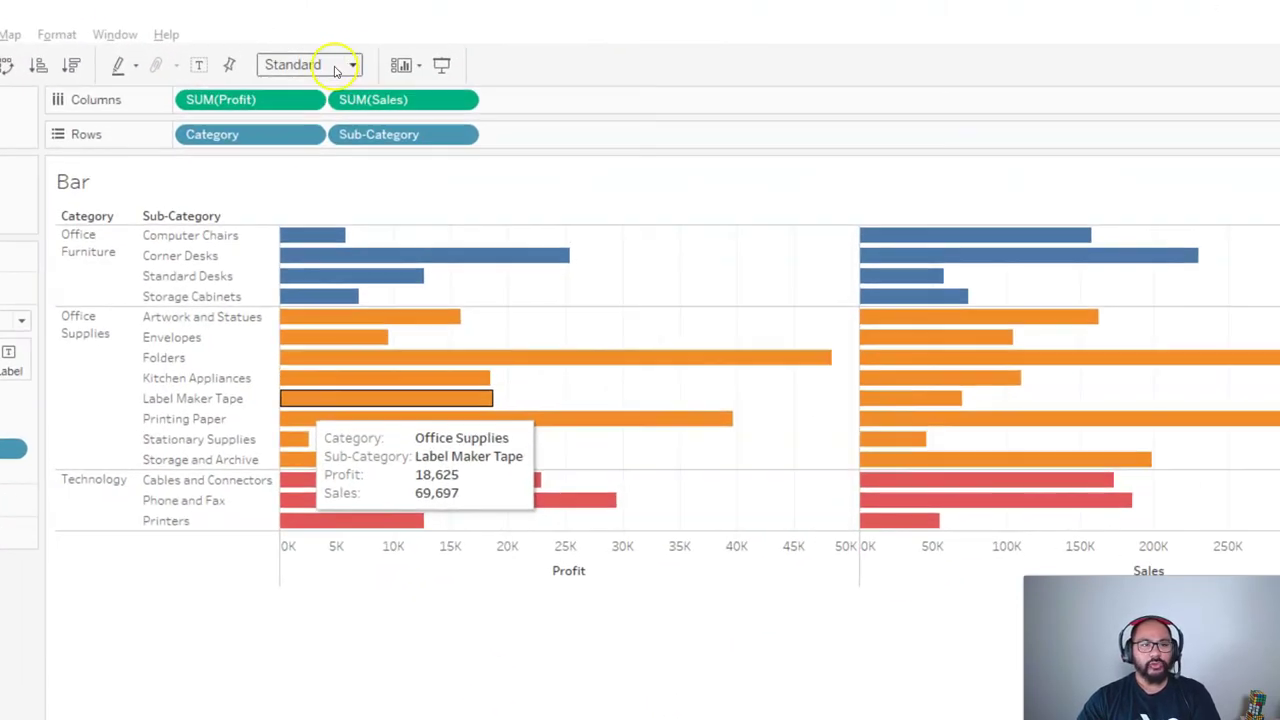
Fit the bar chart to Entire View
left_click(408, 42)
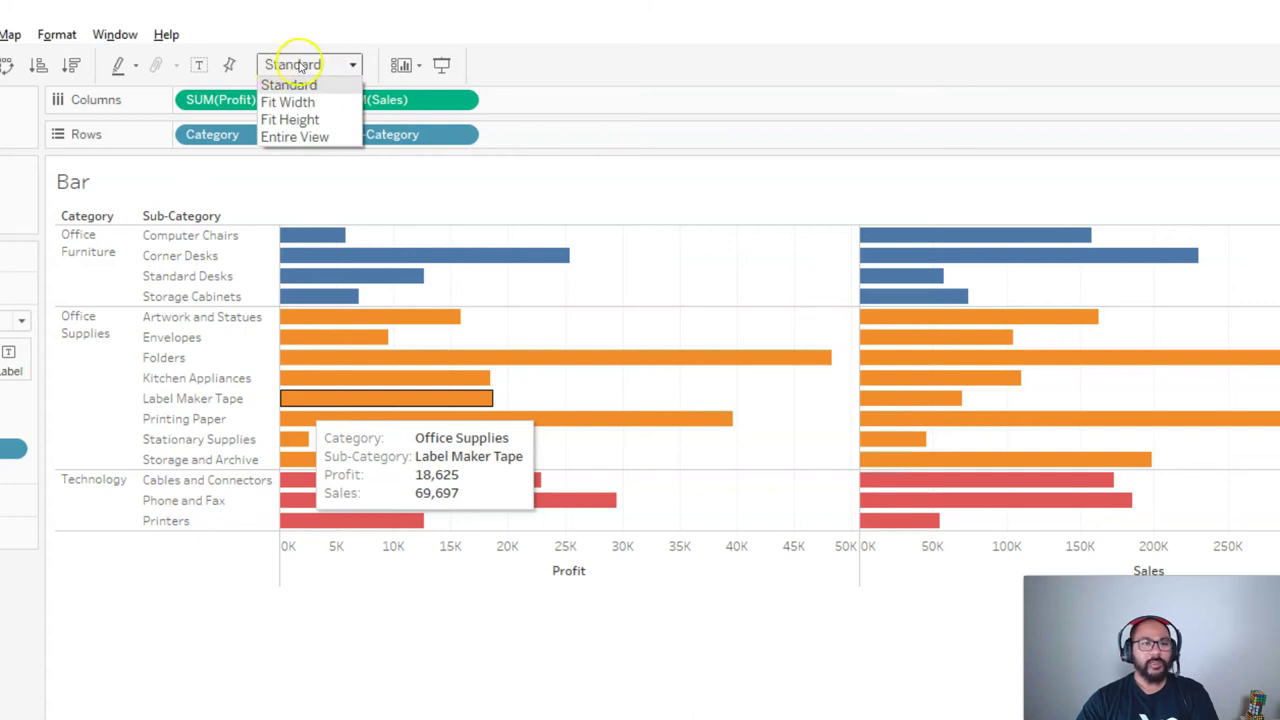
left_click(300, 137)
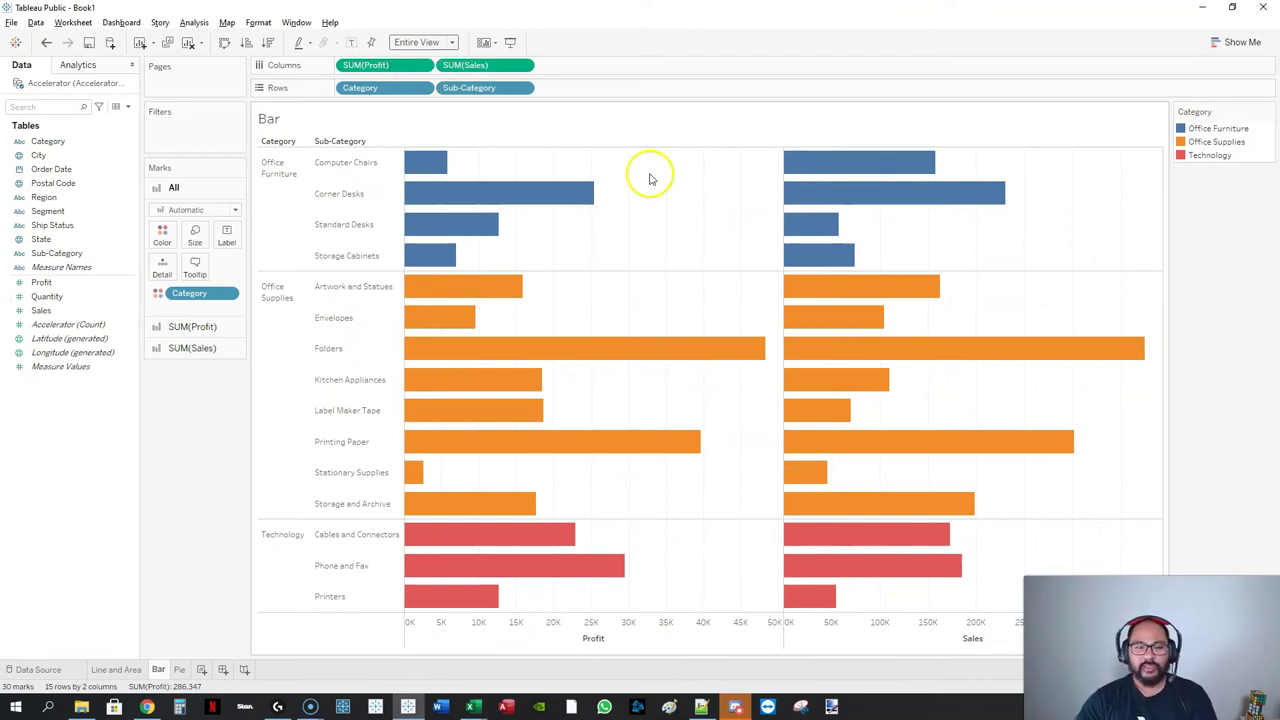
On the Pie sheet, plot Quantity by Region as a pie chart
left_click(179, 669)
left_click(47, 140)
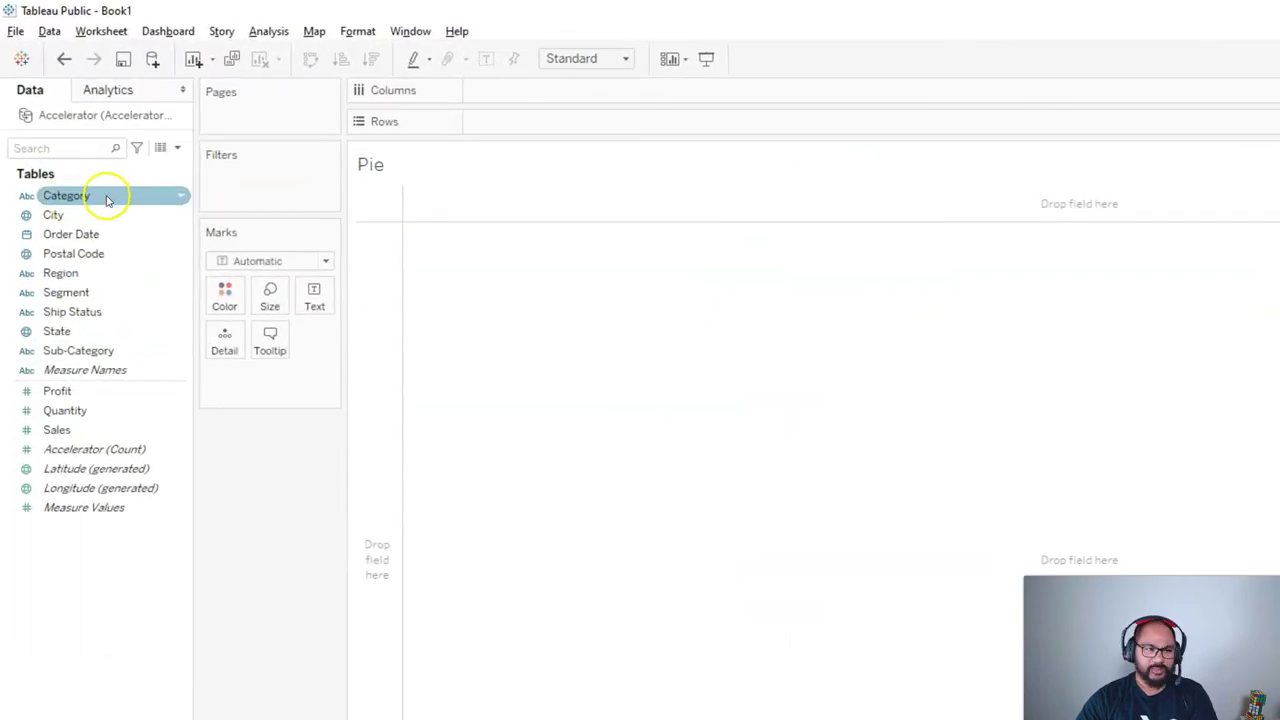
left_click(91, 272)
left_click(86, 394, "ctrl")
left_click(70, 410, "ctrl")
left_click(60, 391, "ctrl")
left_click(74, 410, "ctrl")
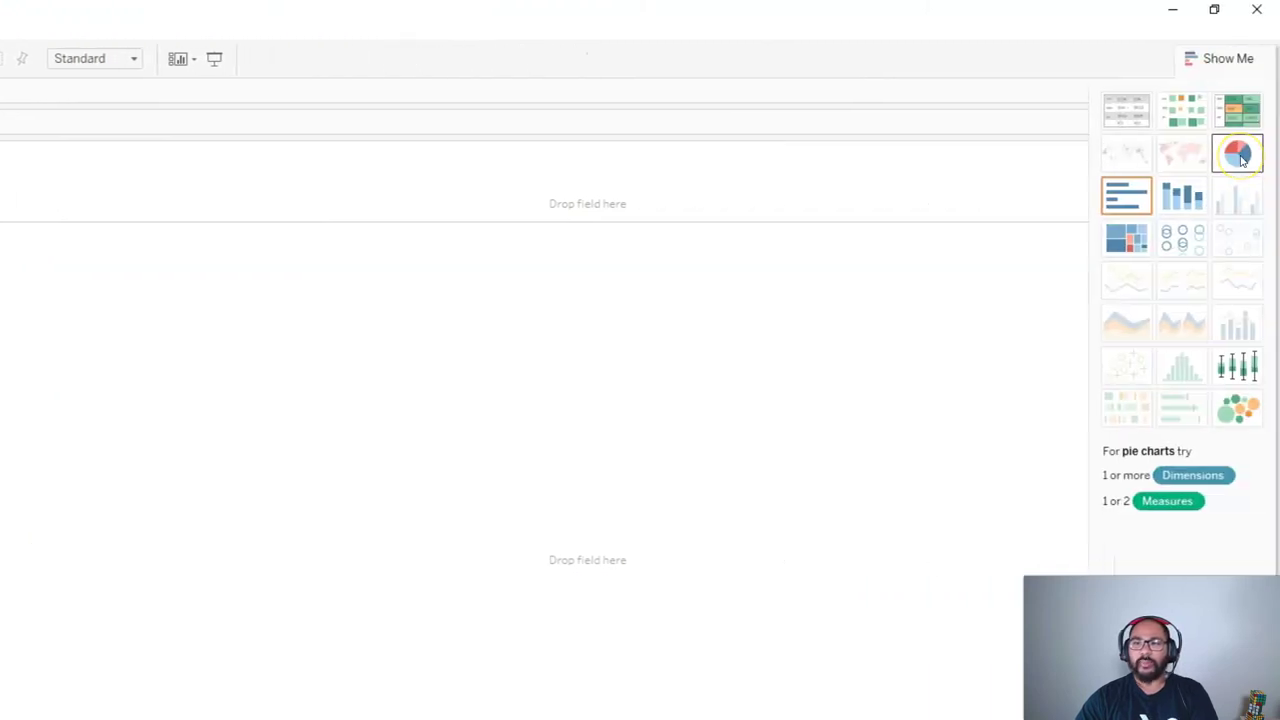
left_click(1240, 157)
Fit the pie chart to Entire View and label its slices with Region
left_click(440, 43)
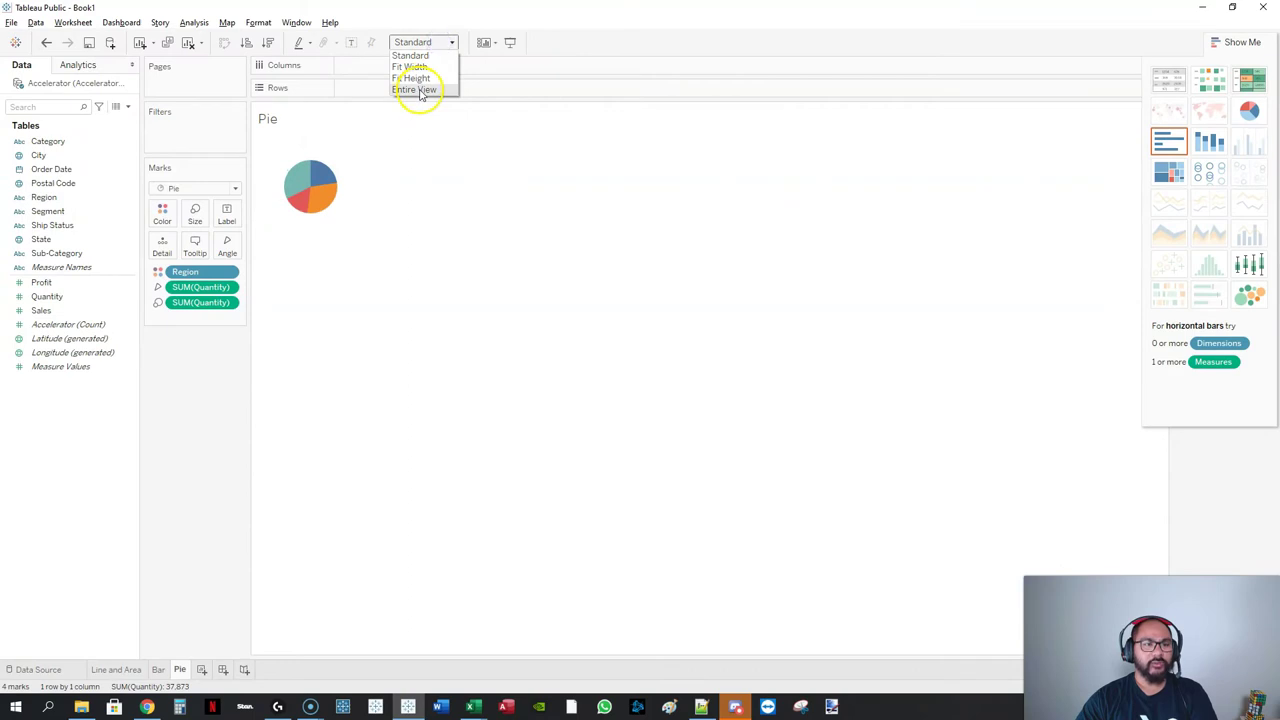
left_click(415, 89)
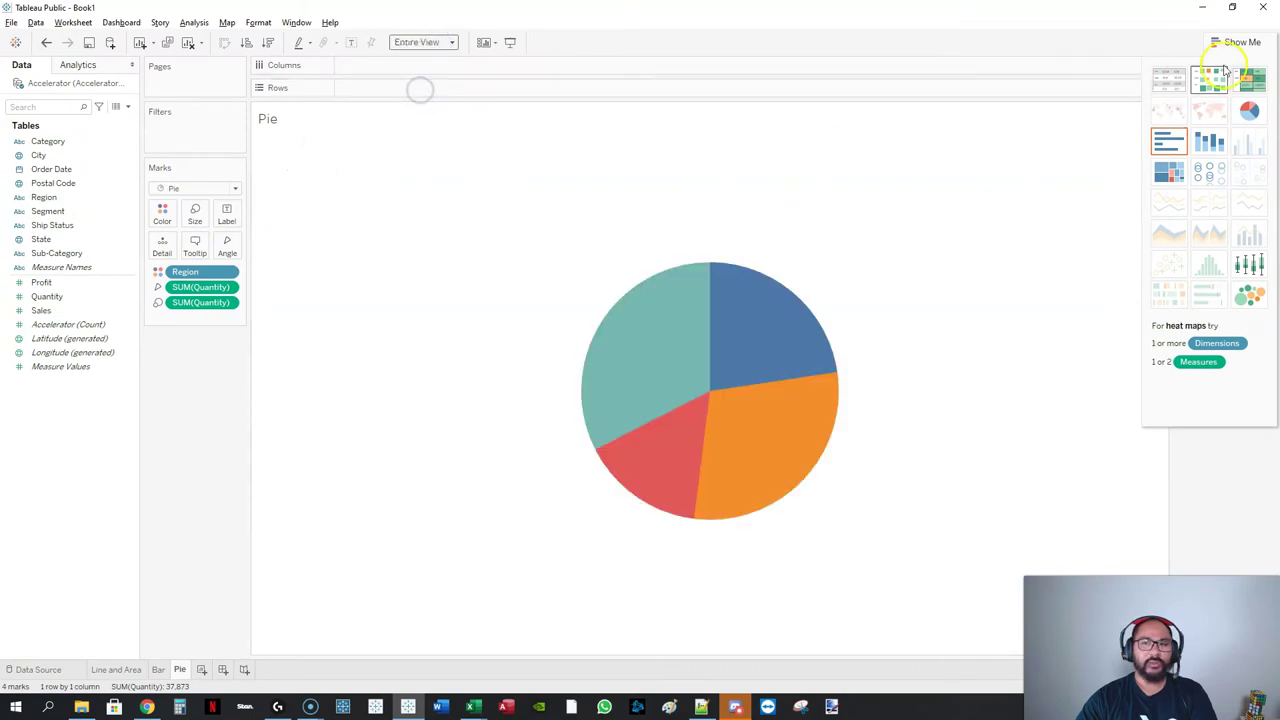
left_click_drag(43, 197, 229, 210)
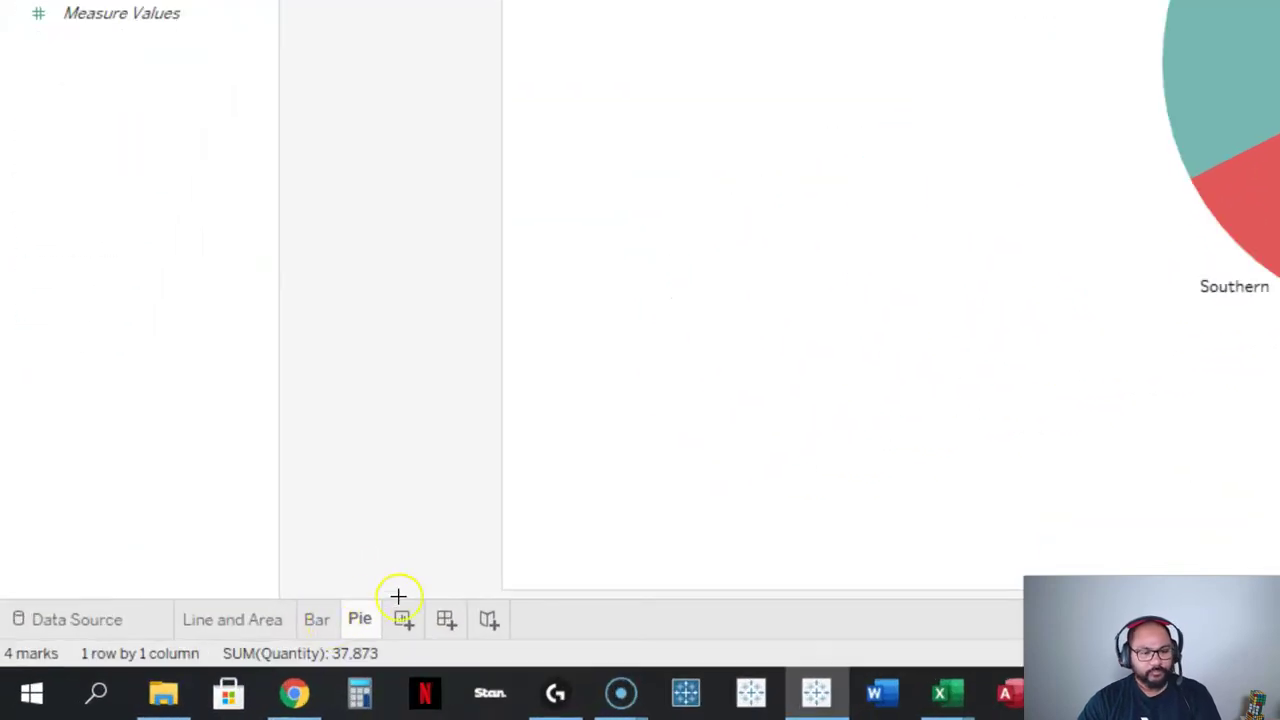
left_click_drag(215, 648, 216, 669)
mouse_move(380, 632)
left_mouse_down()
mouse_move(578, 653)
mouse_move(554, 590)
mouse_move(362, 584)
mouse_move(422, 588)
mouse_move(421, 648)
left_mouse_up()
left_click_drag(470, 590, 466, 666)
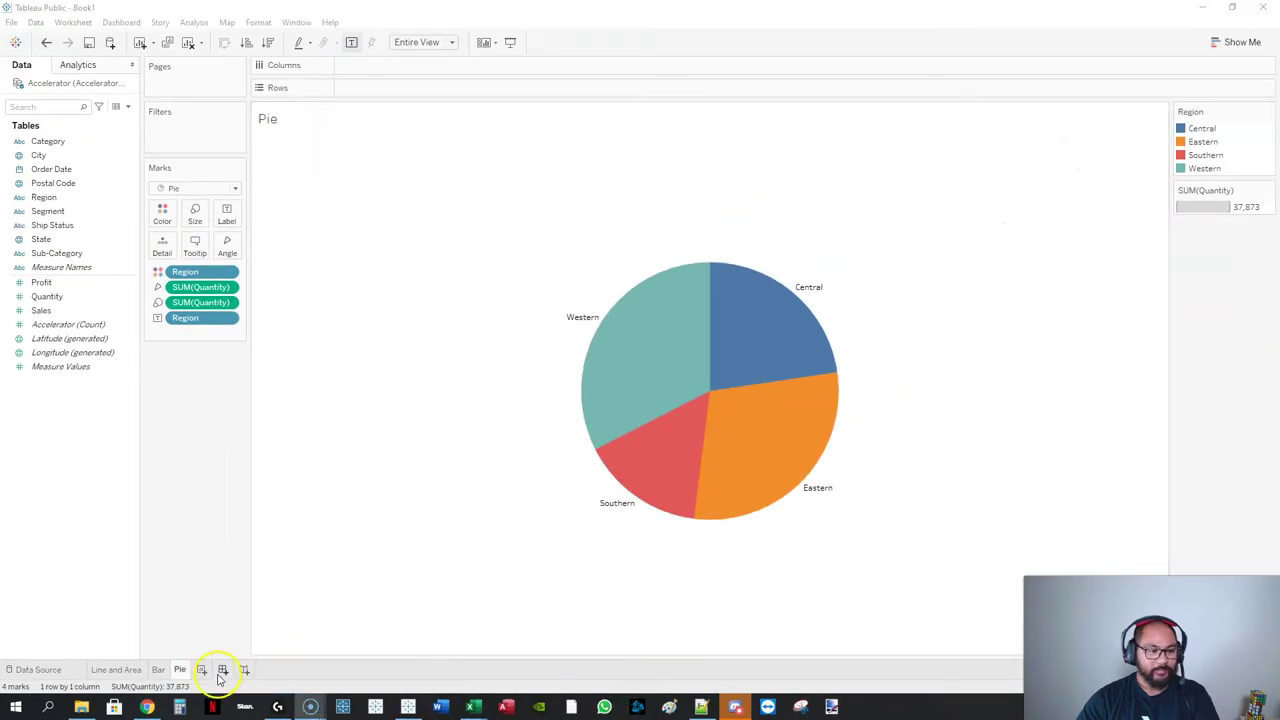
Add a new dashboard to the workbook
left_click(222, 670)
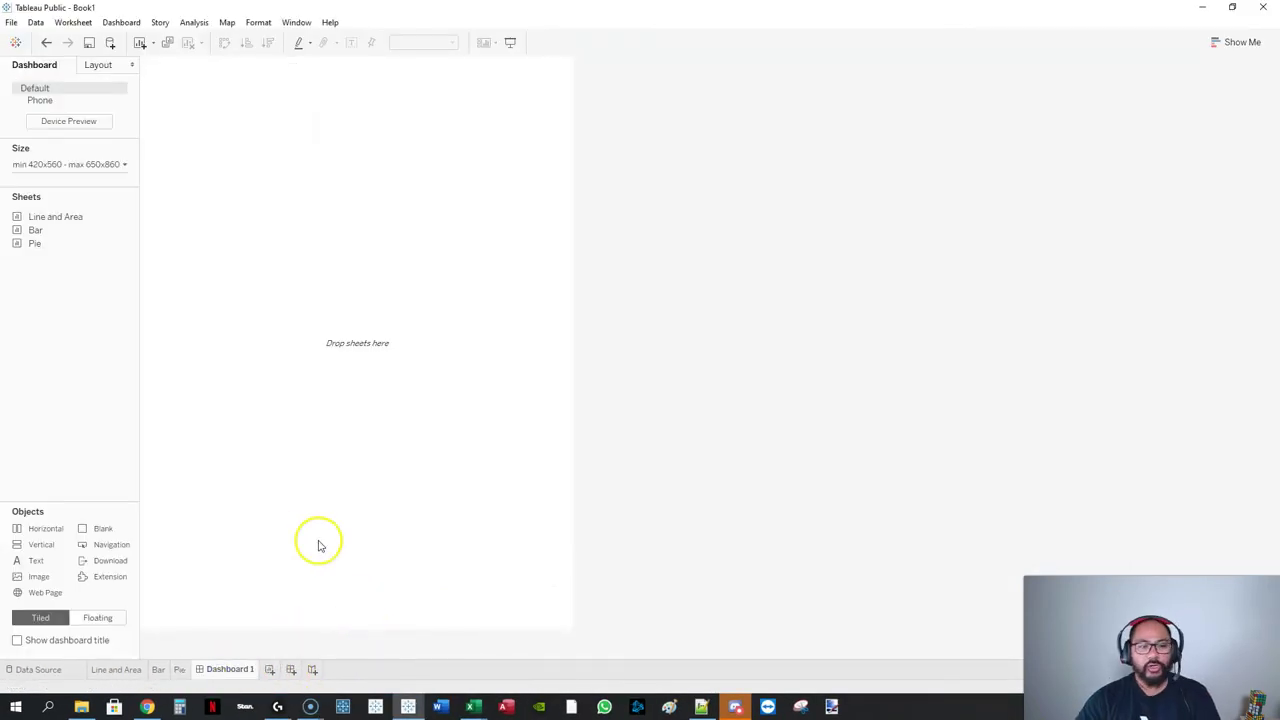
mouse_move(571, 48)
left_mouse_down()
mouse_move(590, 342)
mouse_move(576, 622)
mouse_move(196, 630)
mouse_move(141, 415)
mouse_move(156, 72)
mouse_move(585, 62)
left_mouse_up()
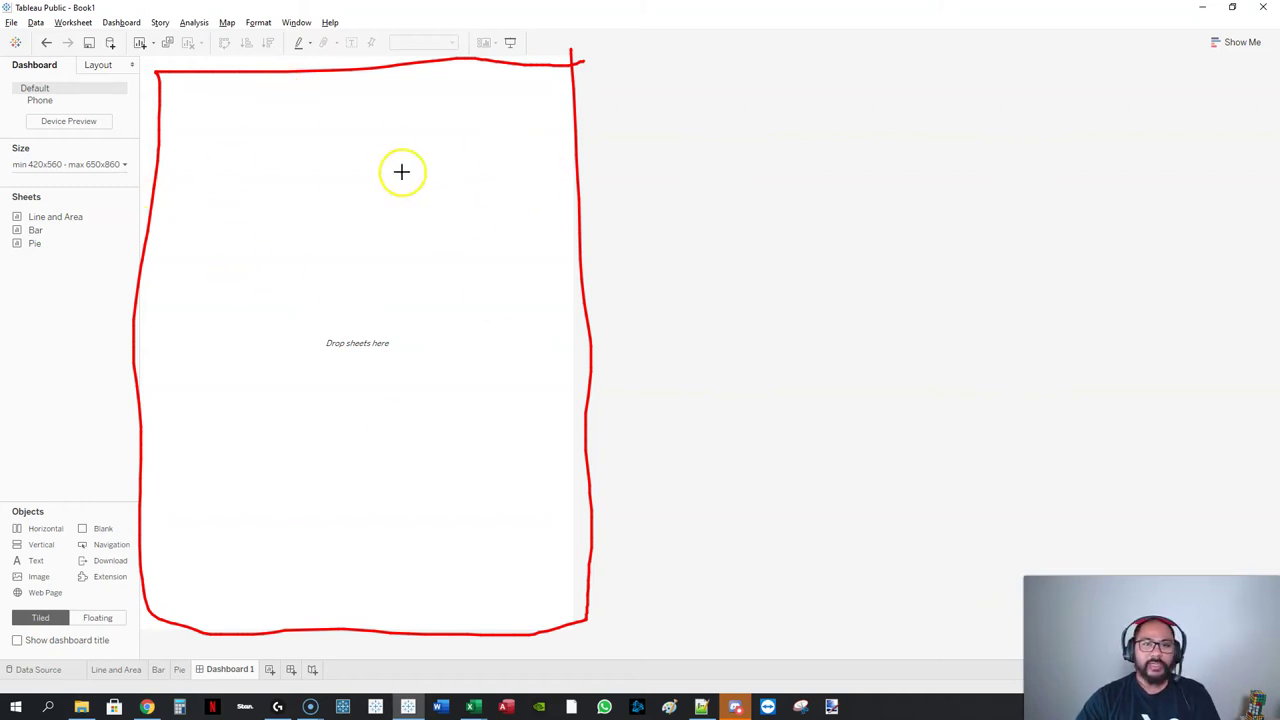
mouse_move(207, 97)
left_mouse_down()
mouse_move(257, 266)
mouse_move(386, 265)
left_mouse_up()
mouse_move(239, 173)
left_mouse_down()
mouse_move(241, 238)
mouse_move(255, 171)
mouse_move(277, 261)
mouse_move(320, 208)
mouse_move(337, 263)
left_mouse_up()
left_click_drag(410, 418, 420, 403)
left_click_drag(497, 422, 478, 522)
mouse_move(367, 507)
left_mouse_down()
mouse_move(485, 533)
mouse_move(482, 612)
left_mouse_up()
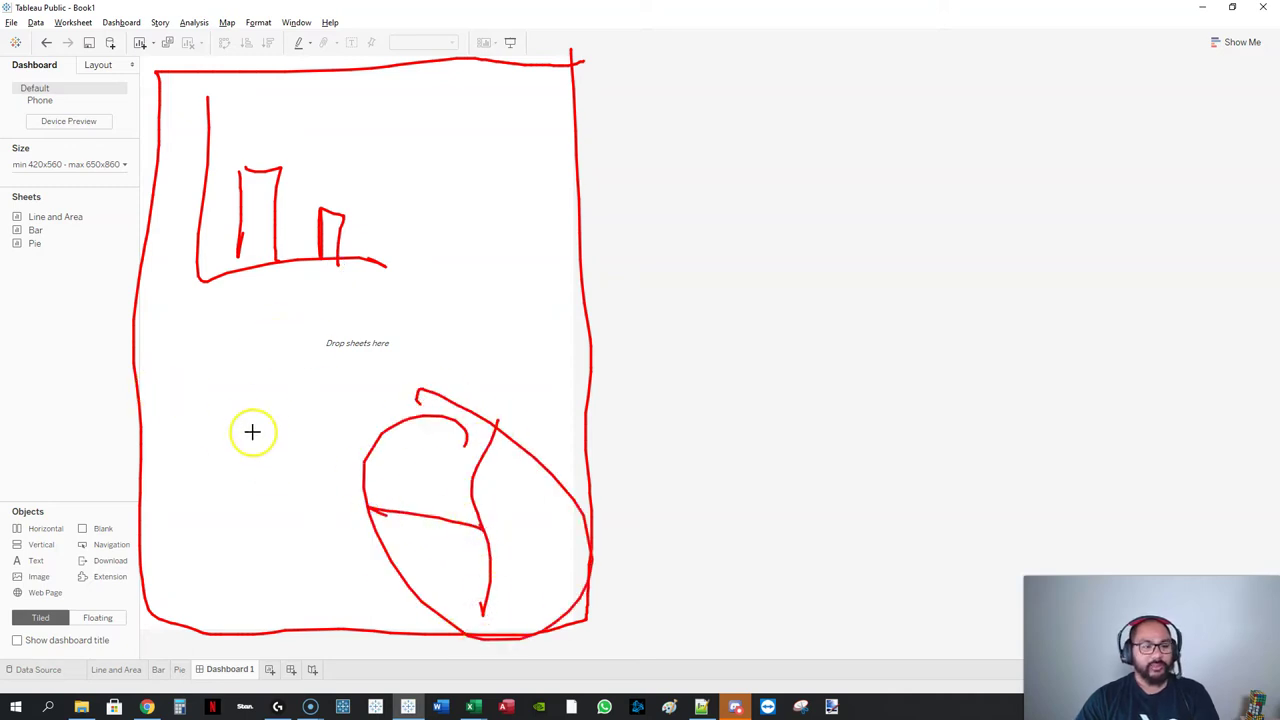
left_click_drag(194, 338, 331, 519)
mouse_move(206, 462)
left_mouse_down()
mouse_move(260, 403)
mouse_move(384, 346)
left_mouse_up()
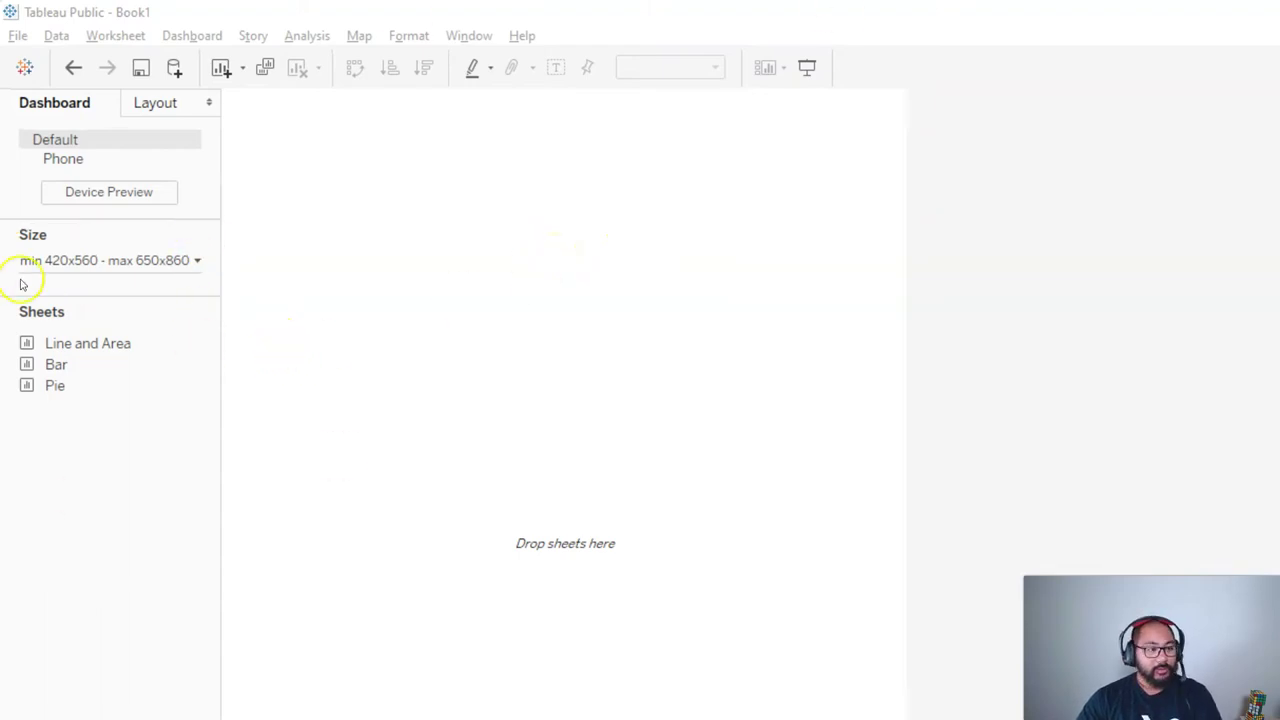
Change the dashboard's size from a range to Fixed size with the Custom option
left_click(177, 261)
left_click(127, 297)
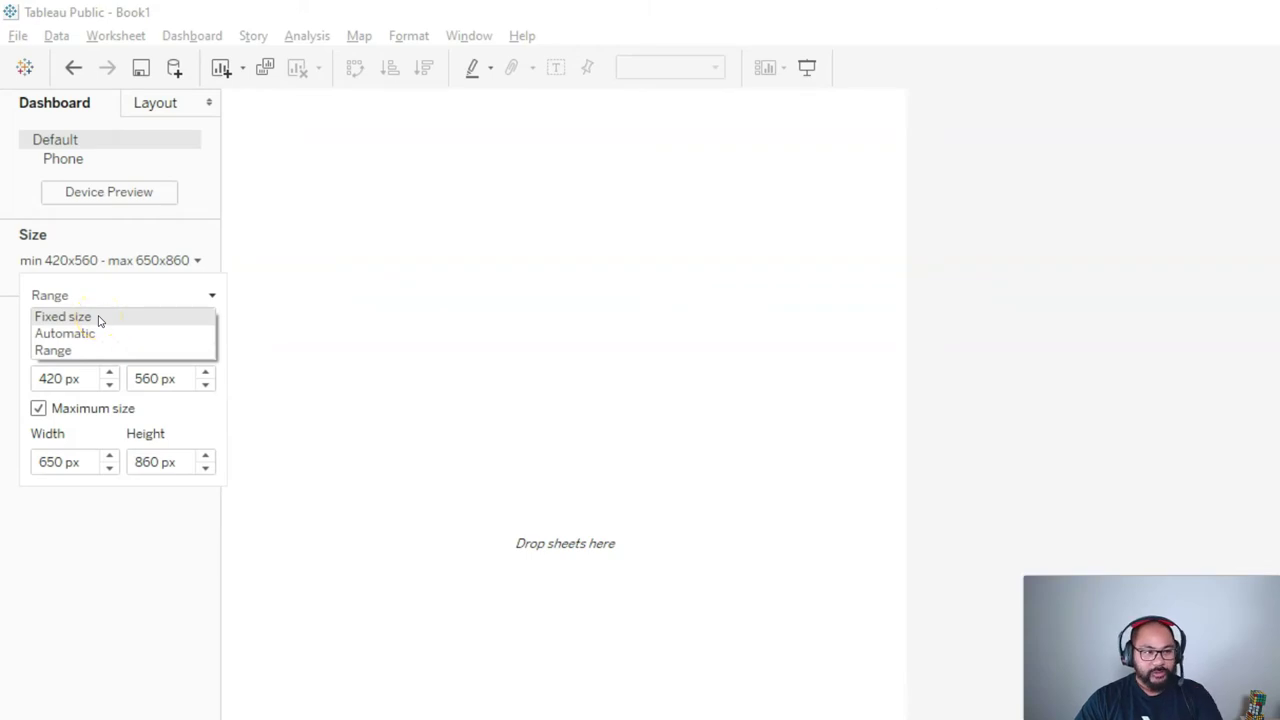
left_click(100, 318)
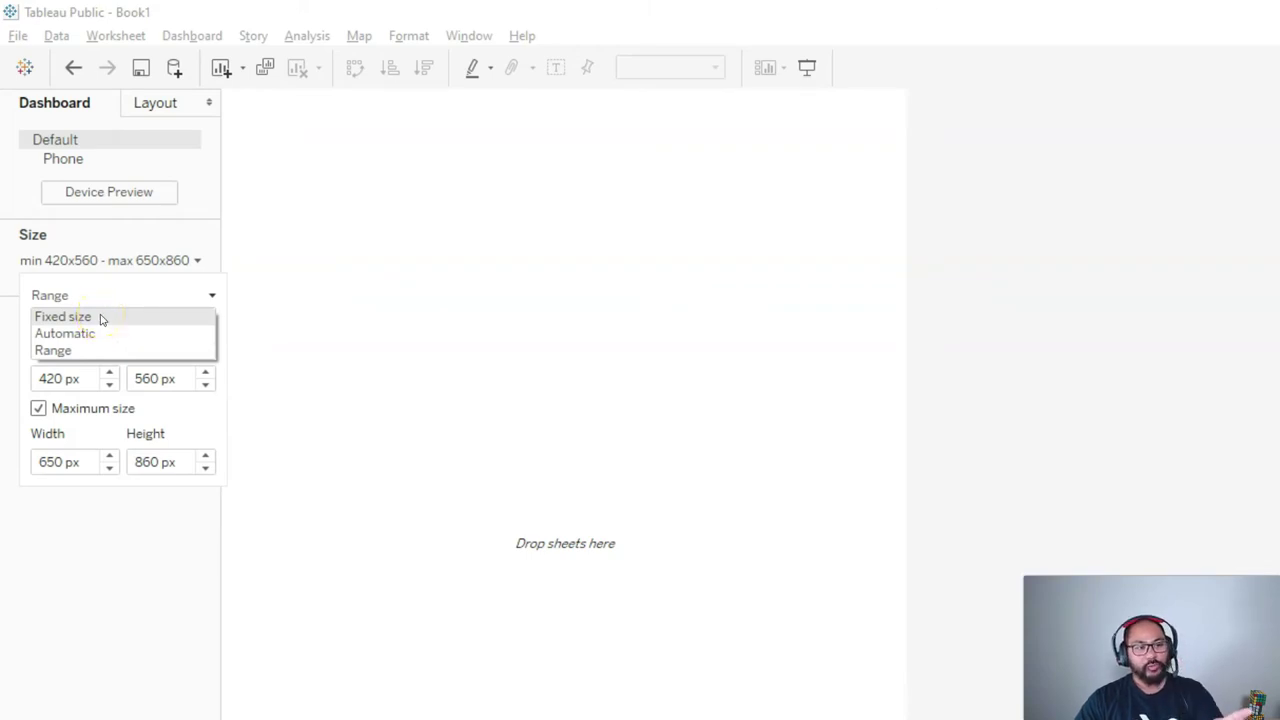
left_click(128, 320)
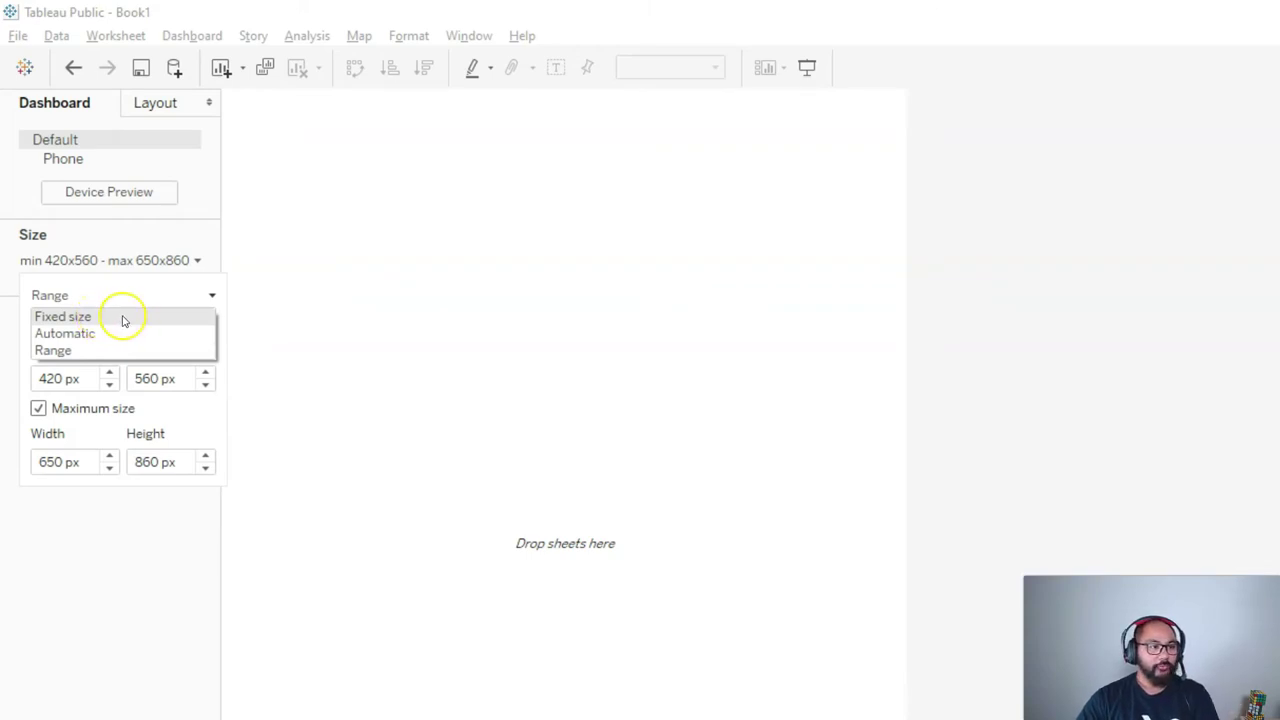
left_click(100, 325)
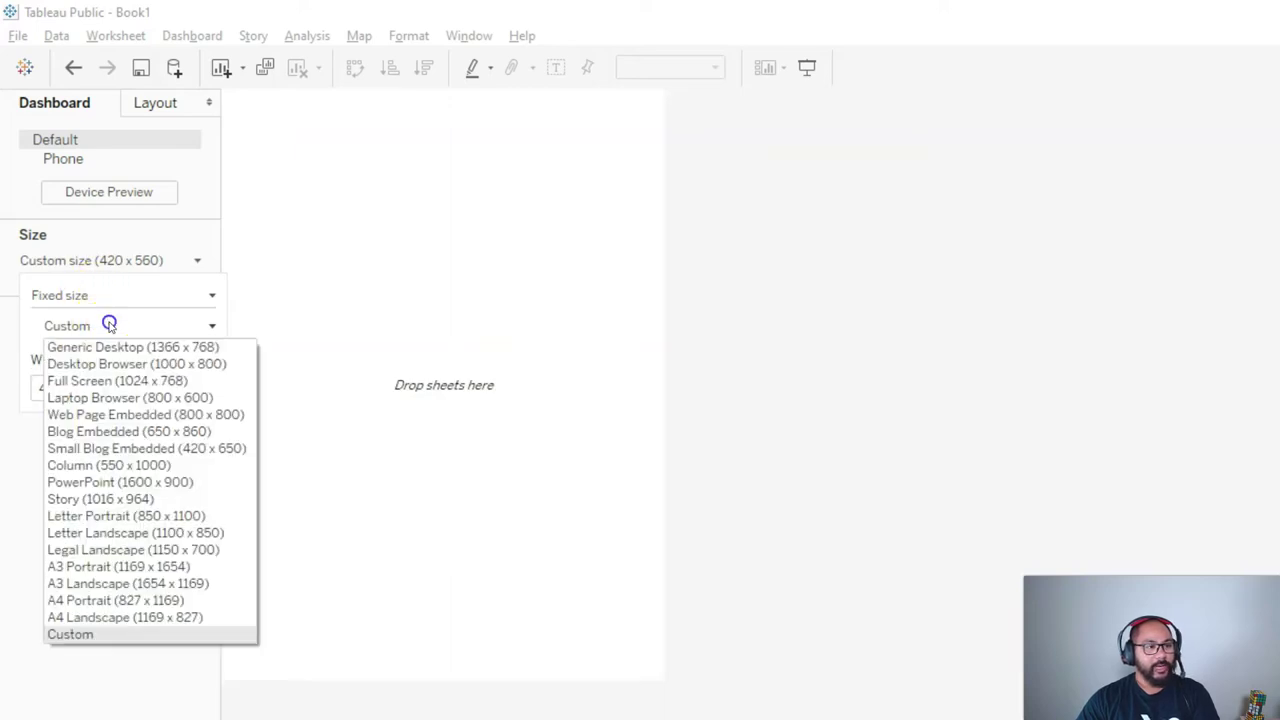
left_click(100, 632)
Set the dashboard's custom size to 1320 px wide and 860 px high
left_click(88, 435)
left_click(109, 384)
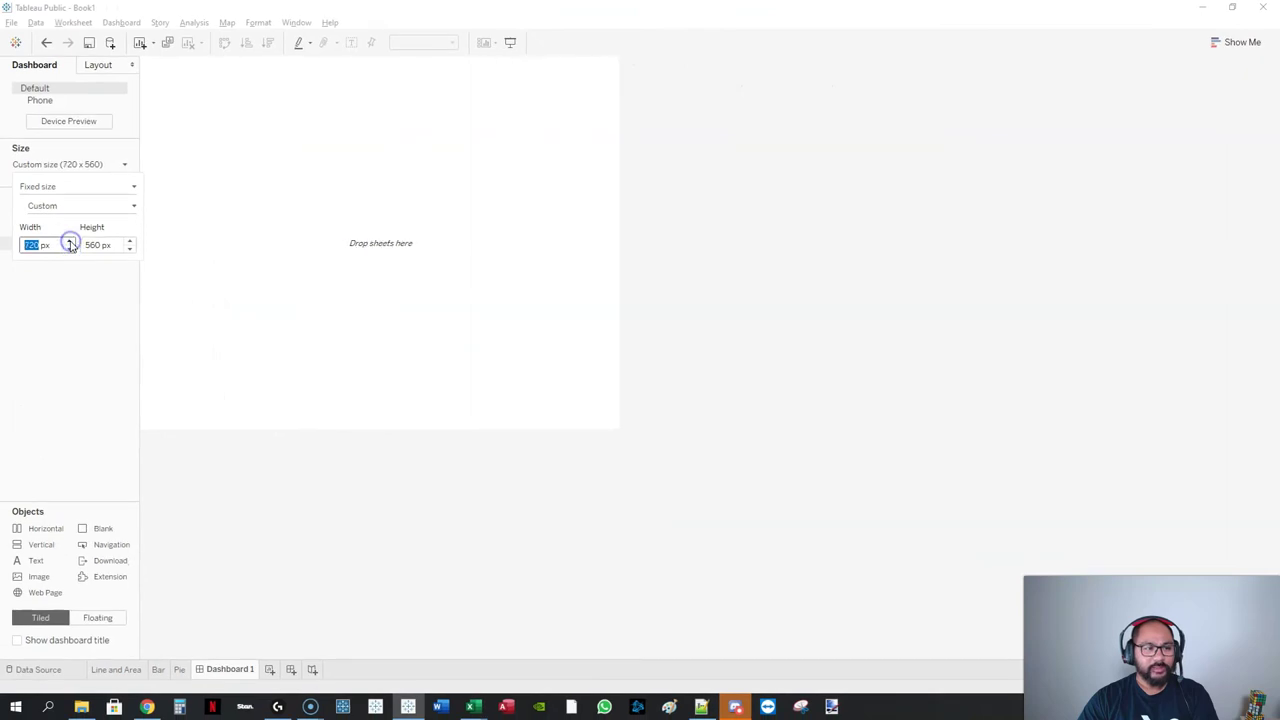
left_click(71, 242)
left_click(71, 242)
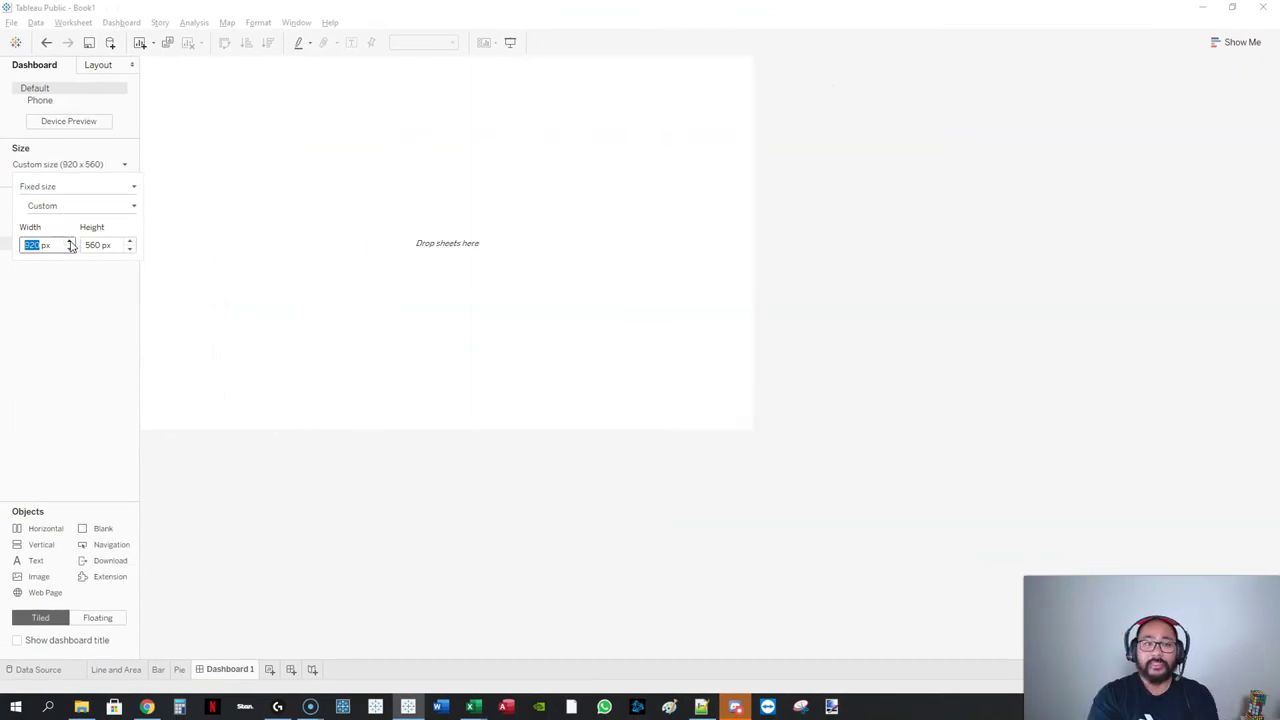
left_click(71, 242)
left_click(71, 242)
left_click(71, 242)
left_click(71, 242)
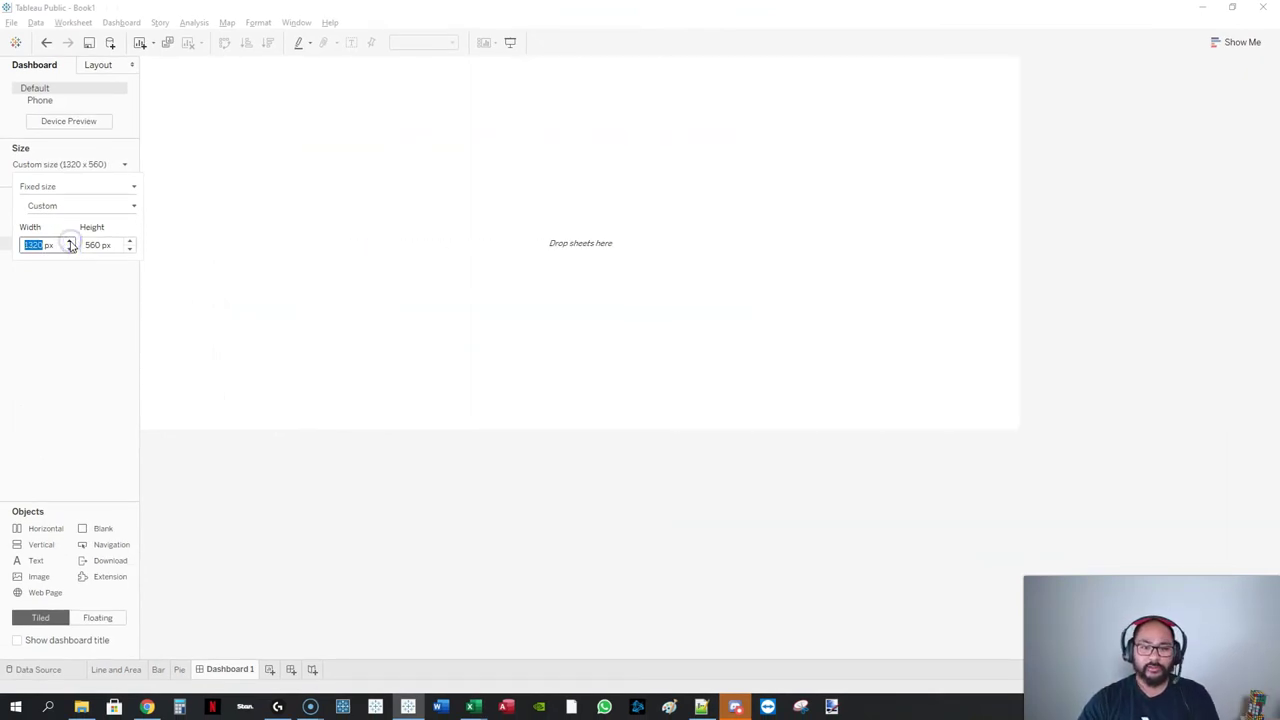
left_click(129, 242)
left_click(129, 242)
left_click(129, 242)
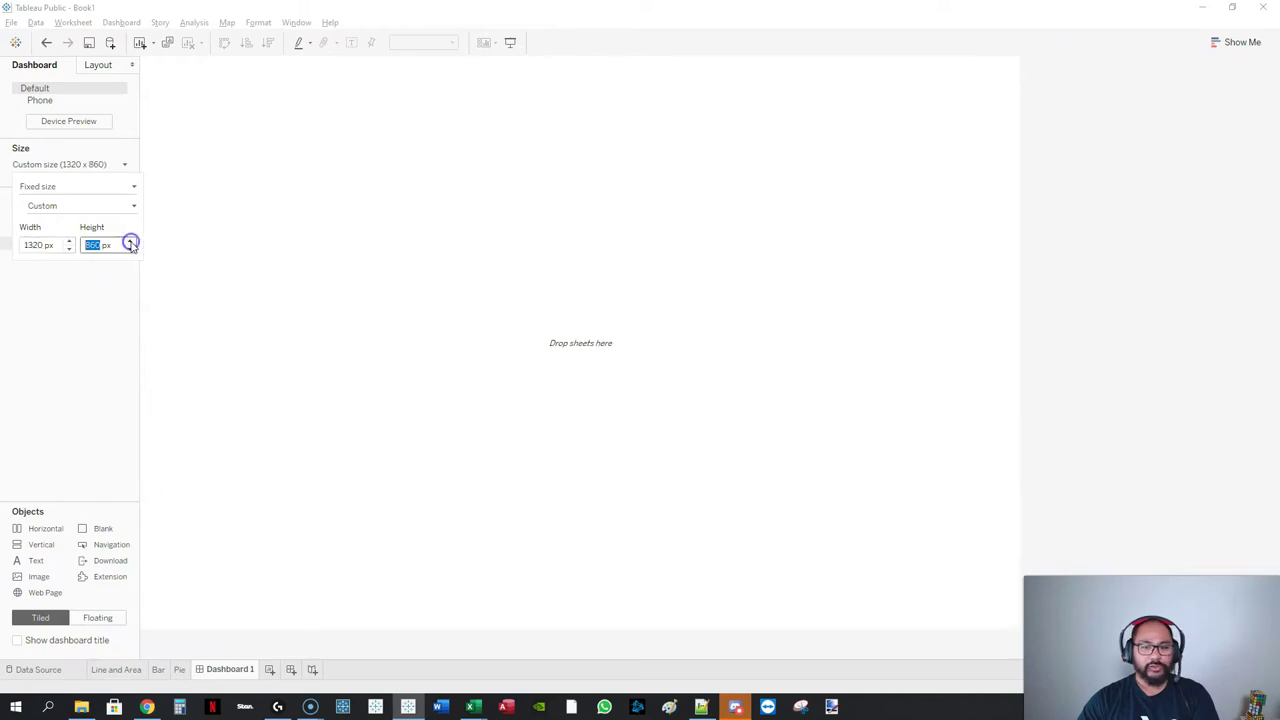
left_click(112, 348)
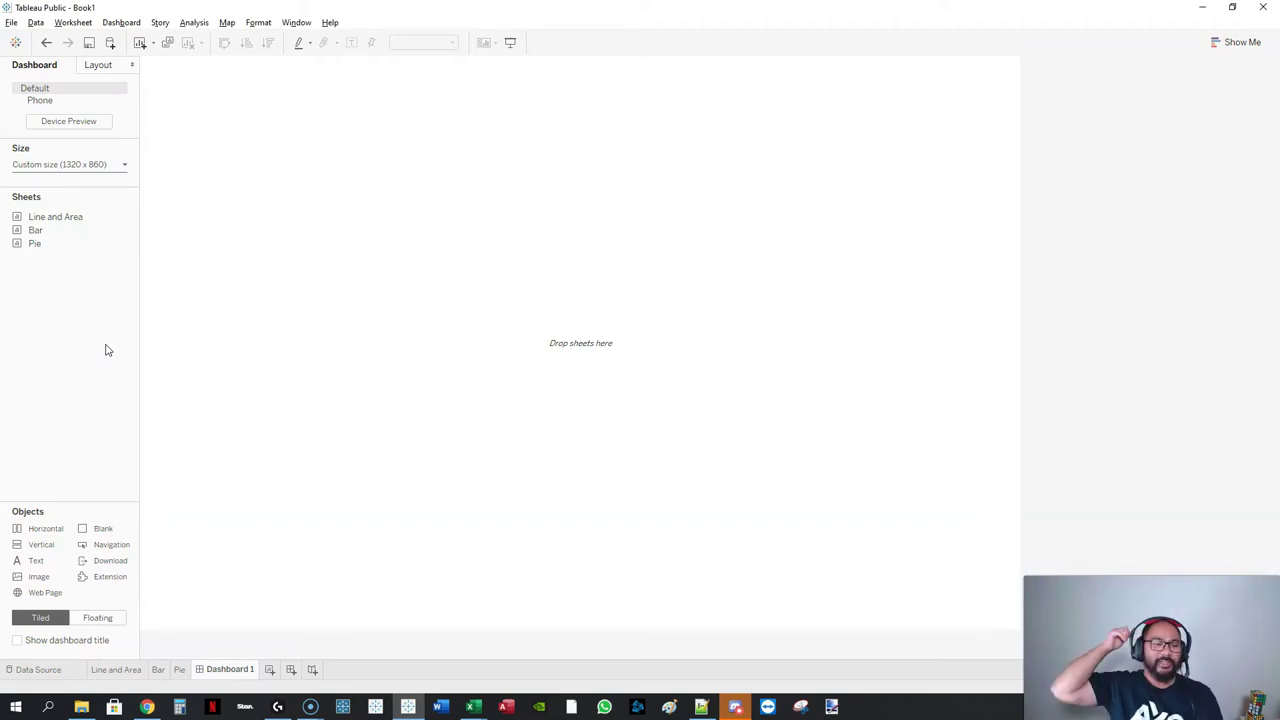
Add the Line and Area sheet to the empty dashboard
left_click(62, 222)
double_click(62, 222)
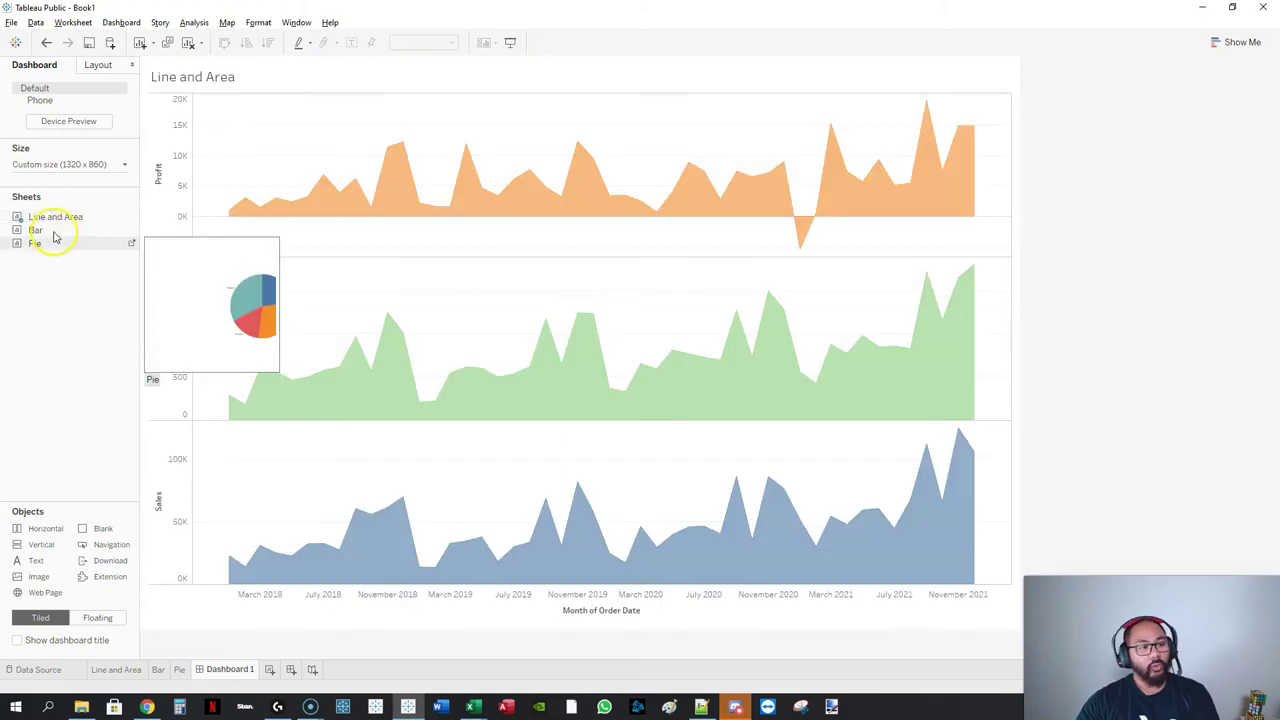
Add the Bar sheet to the dashboard as a tiled column to the left of the Line and Area chart
double_click(37, 232)
mouse_move(118, 254)
left_mouse_down()
mouse_move(286, 263)
mouse_move(594, 206)
mouse_move(792, 373)
mouse_move(540, 514)
mouse_move(247, 343)
left_mouse_up()
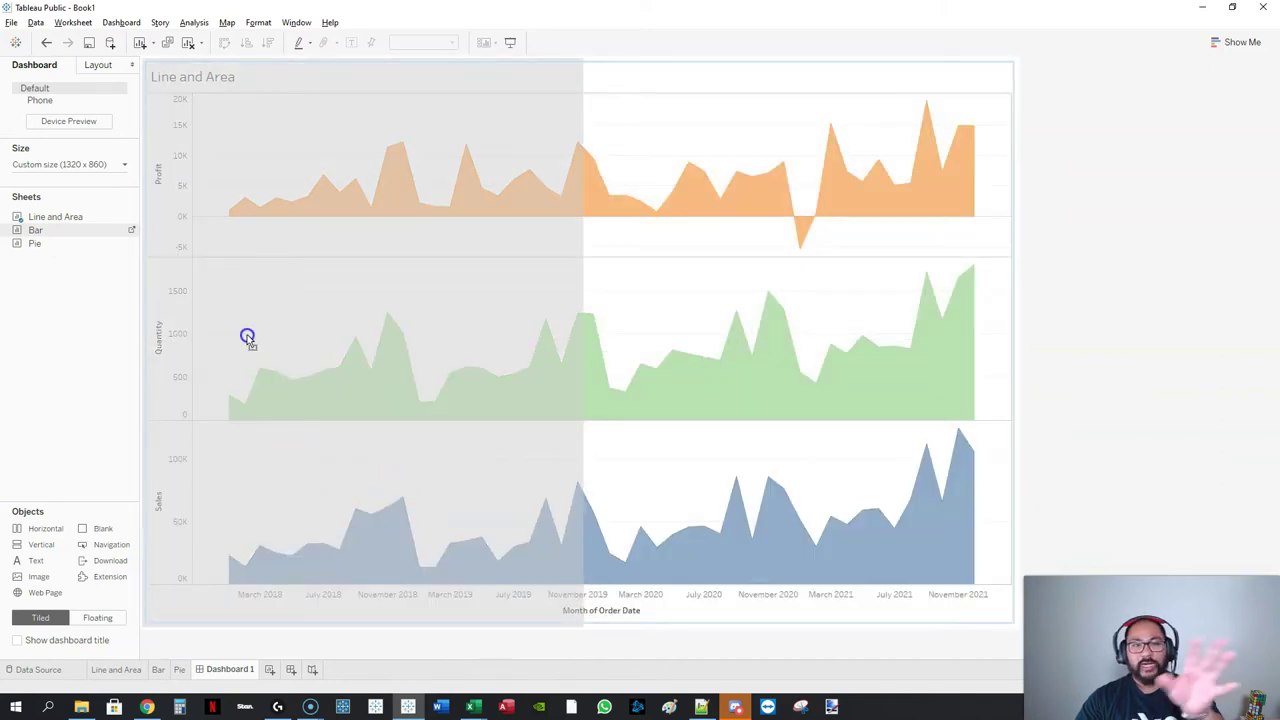
left_click_drag(247, 343, 251, 340)
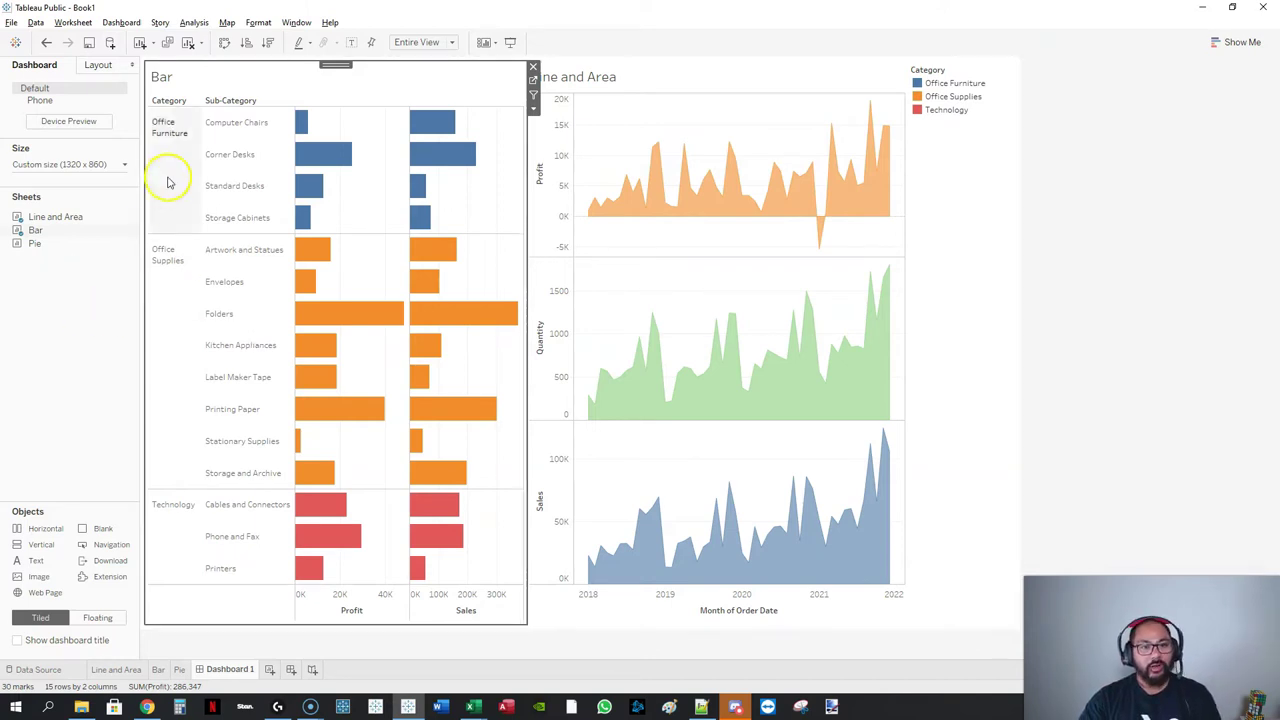
left_click_drag(543, 251, 641, 254)
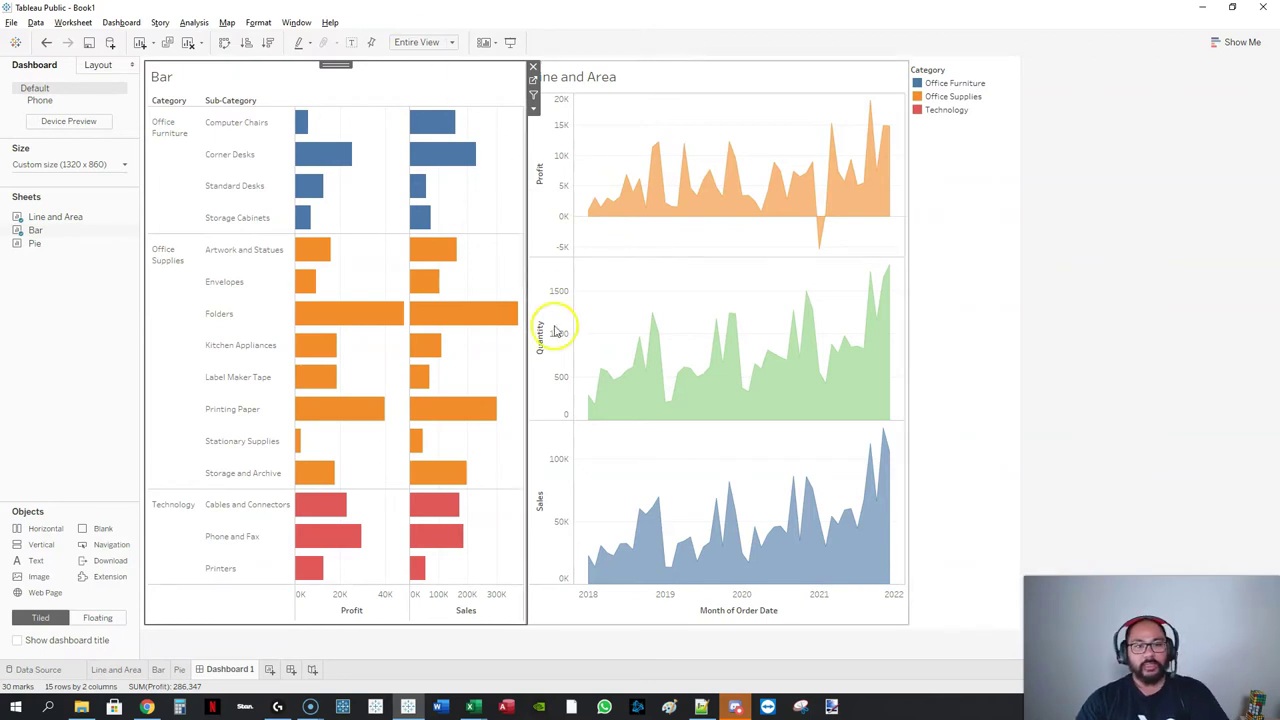
Add the Pie sheet to the dashboard directly below the Line and Area chart
left_click(41, 241)
left_click_drag(45, 238, 690, 410)
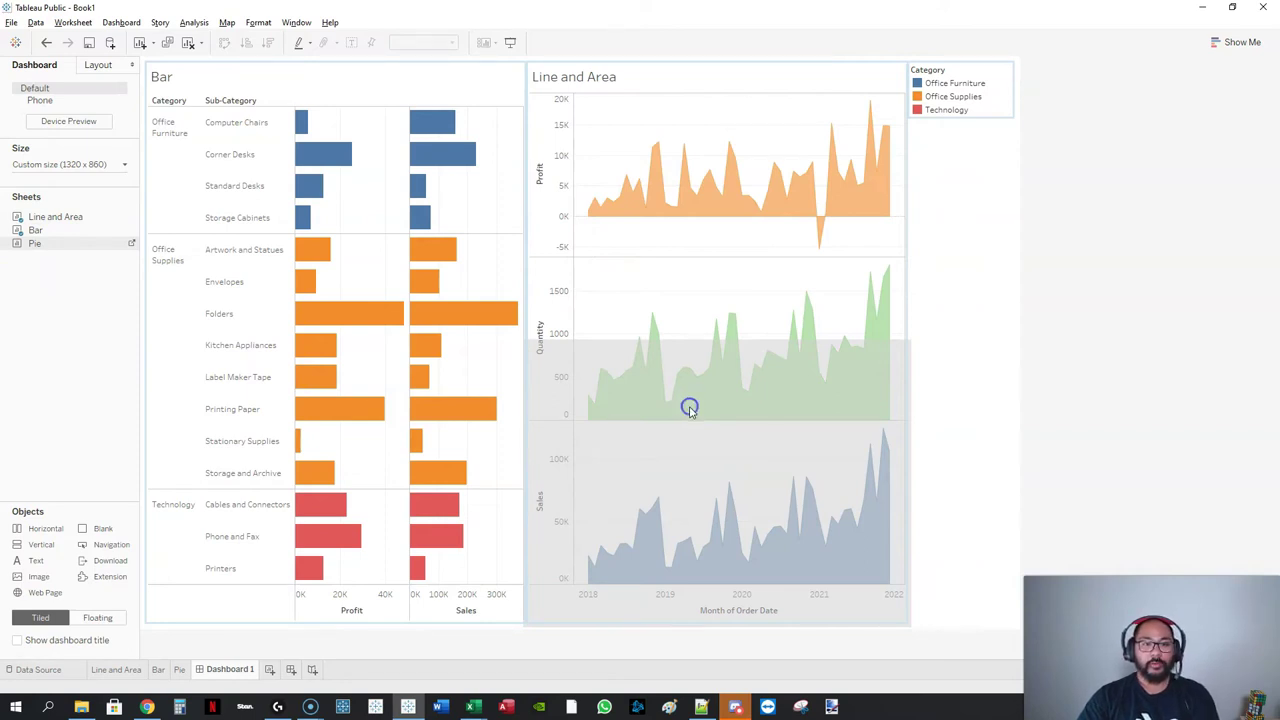
left_click_drag(690, 410, 690, 411)
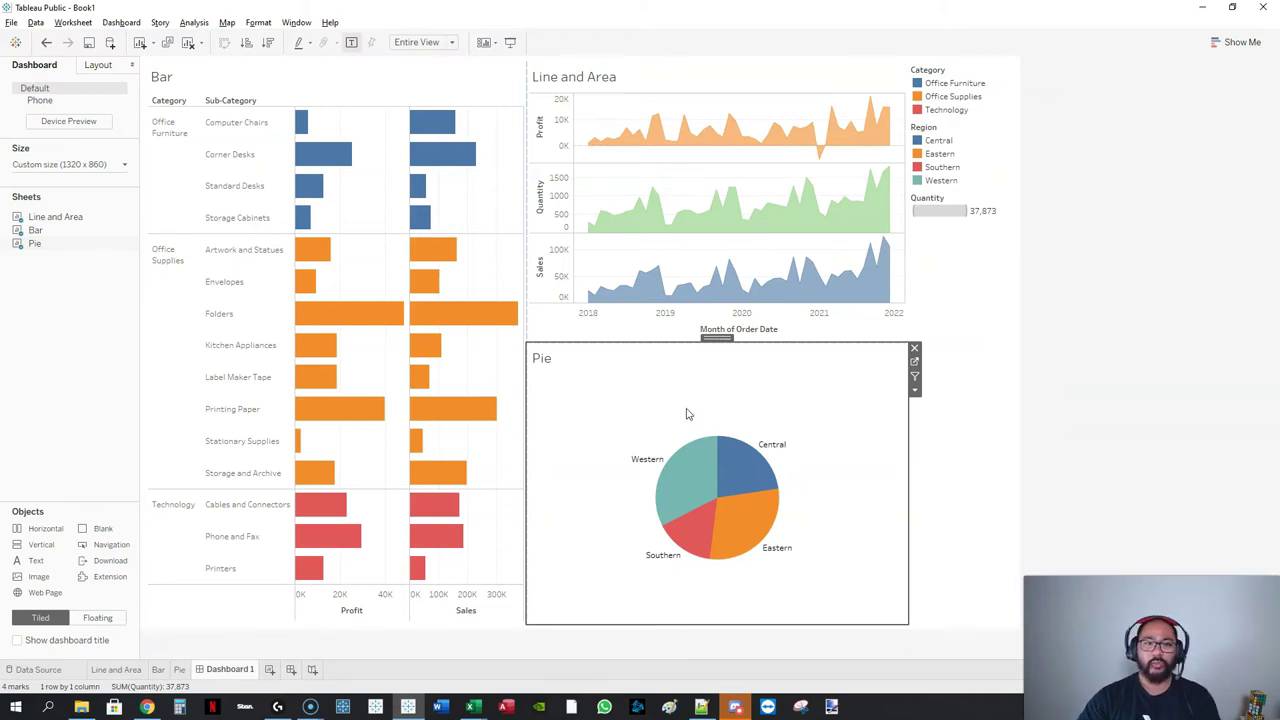
Move the Pie chart into its own full-height column to the right of the Line and Area chart
left_click(718, 340)
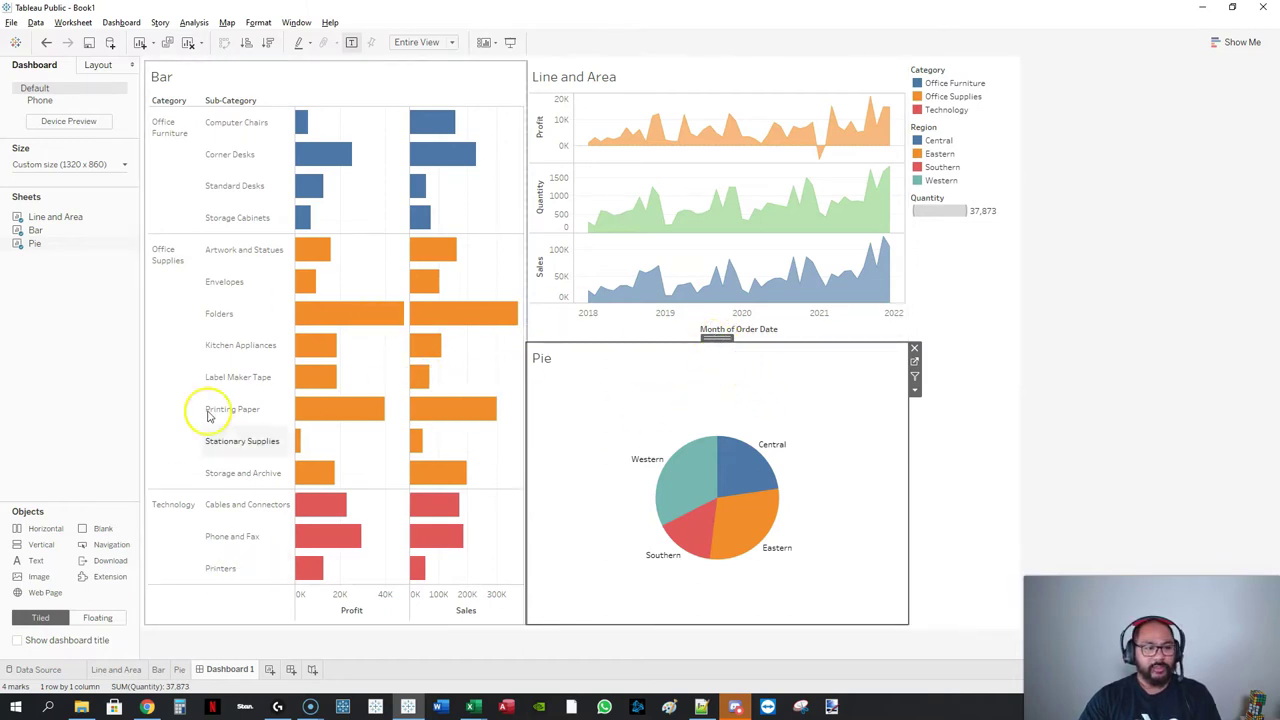
mouse_move(481, 459)
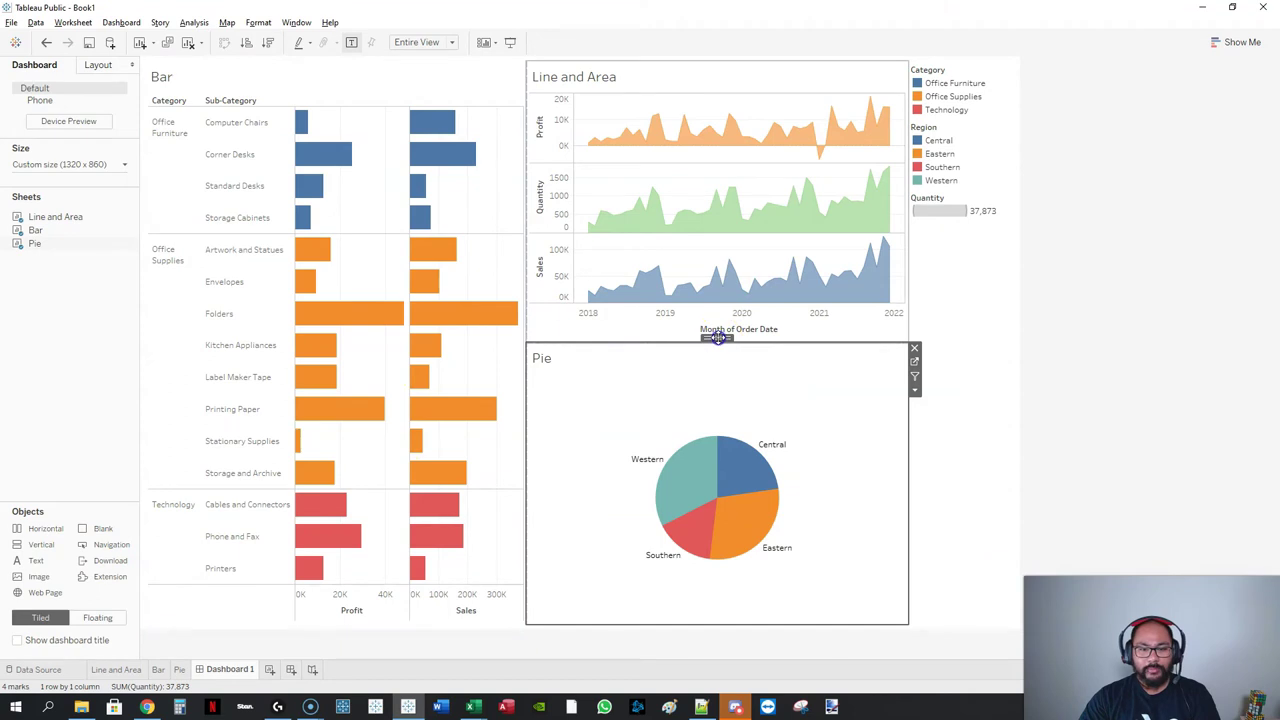
left_click(1174, 363)
left_click(767, 384)
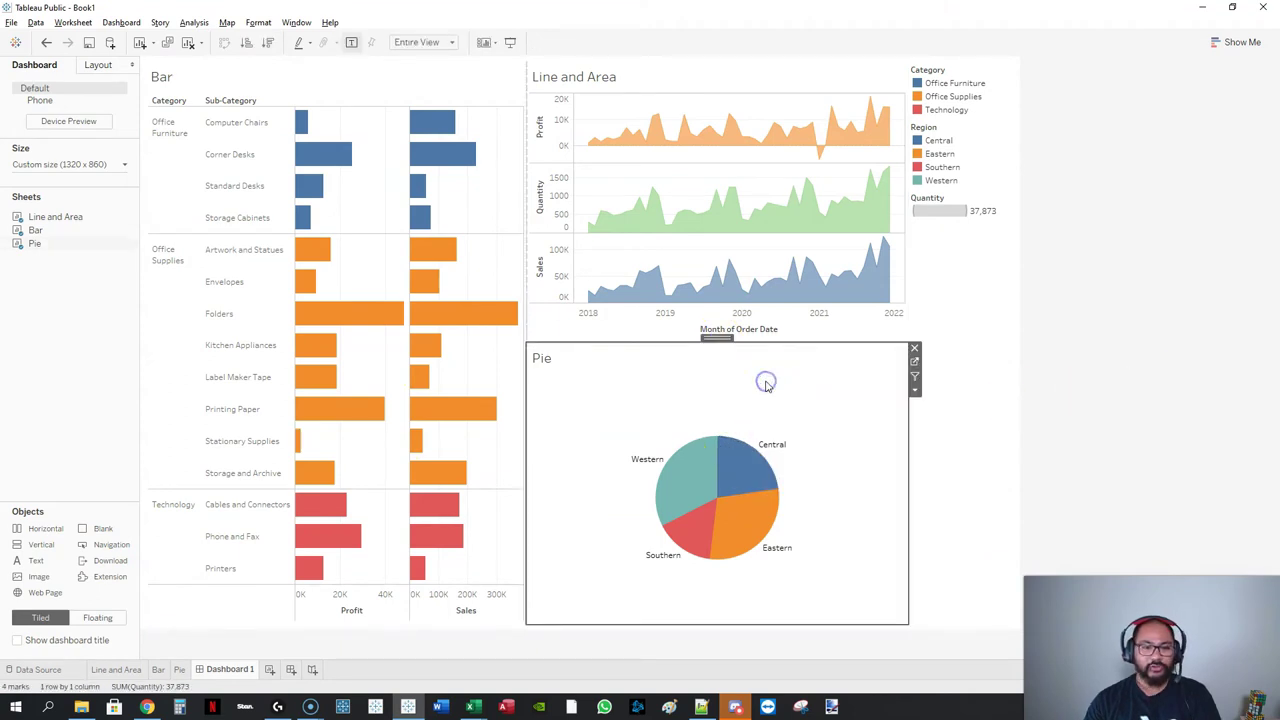
mouse_move(733, 322)
left_mouse_down()
mouse_move(690, 322)
mouse_move(733, 329)
mouse_move(719, 336)
mouse_move(660, 263)
mouse_move(680, 249)
mouse_move(690, 368)
mouse_move(682, 293)
left_mouse_up()
left_click_drag(716, 64, 726, 394)
mouse_move(716, 342)
left_mouse_down()
mouse_move(714, 201)
mouse_move(783, 204)
mouse_move(780, 130)
mouse_move(597, 160)
mouse_move(777, 191)
left_mouse_up()
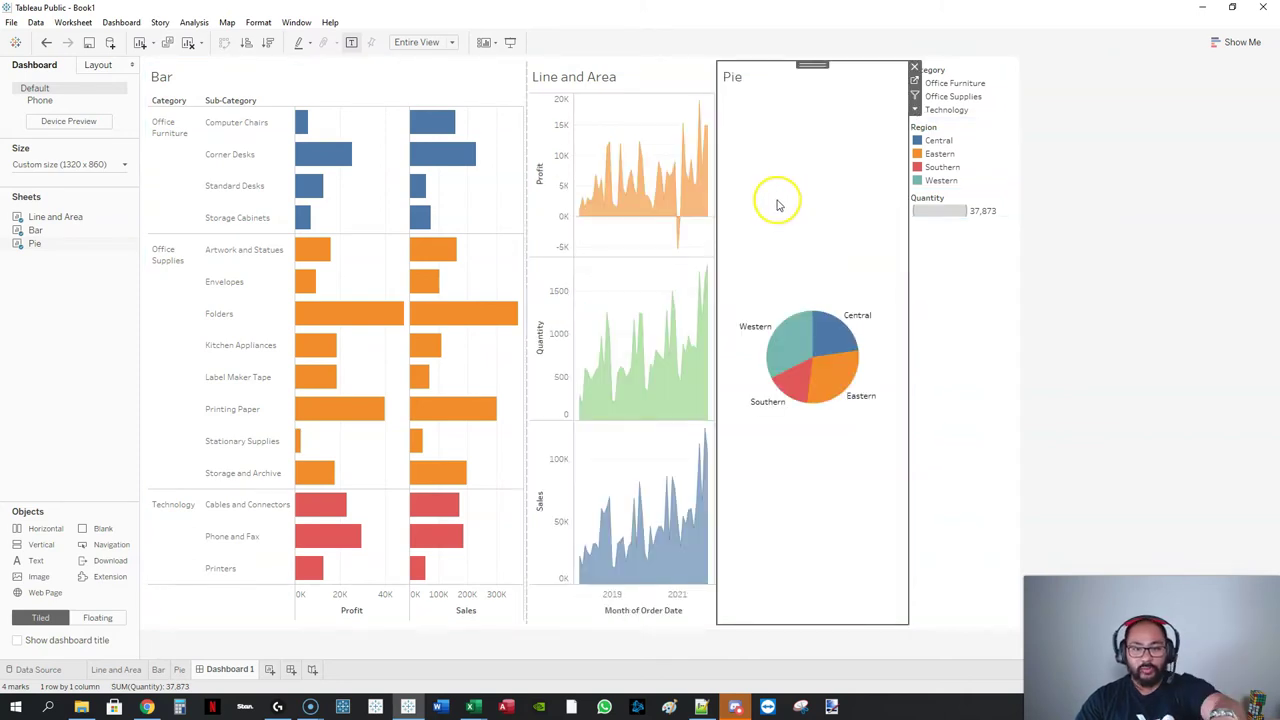
Move the Pie chart into the Bar chart's column and stack the Bar chart above it
left_click_drag(815, 60, 380, 190)
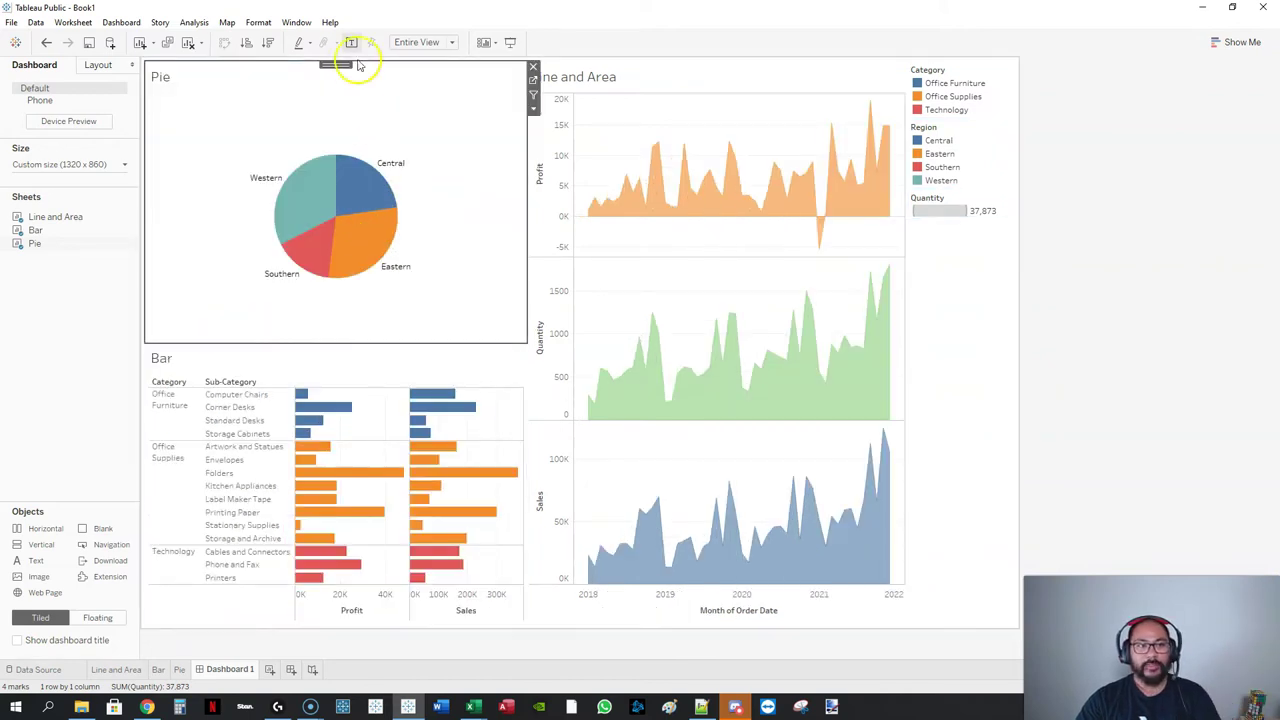
left_click(345, 369)
left_click_drag(345, 343, 346, 160)
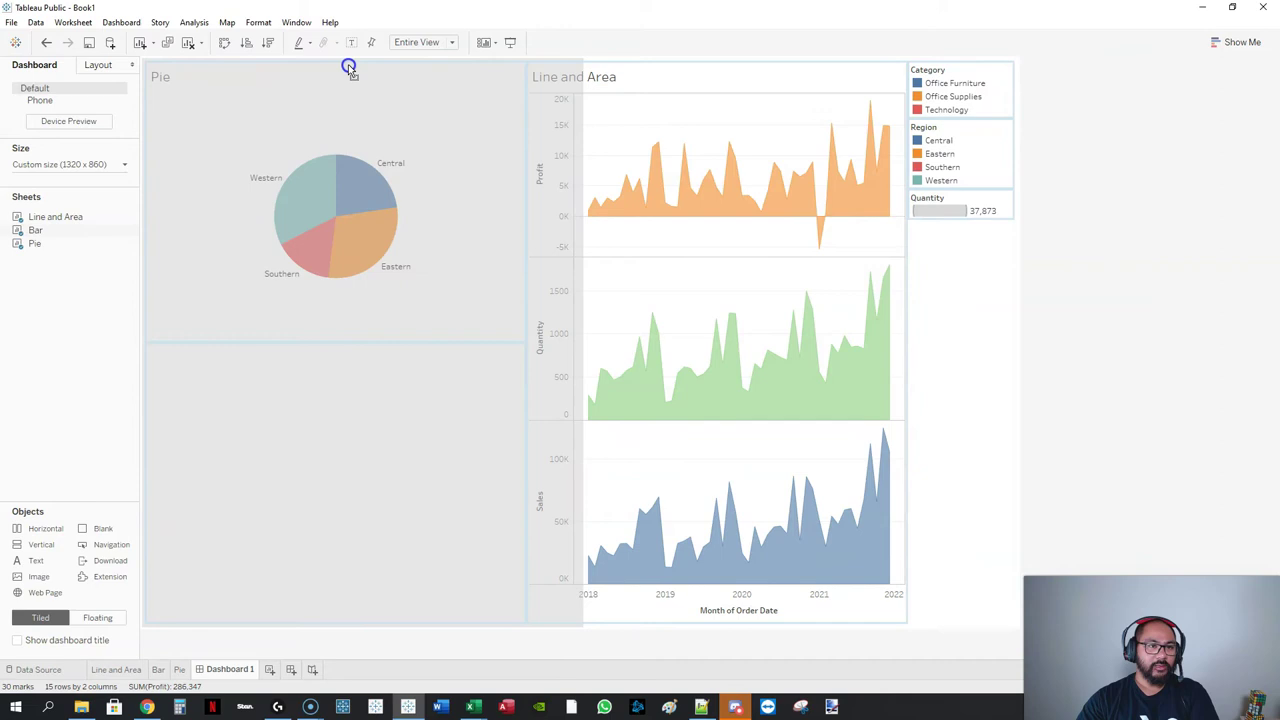
left_click_drag(349, 80, 354, 114)
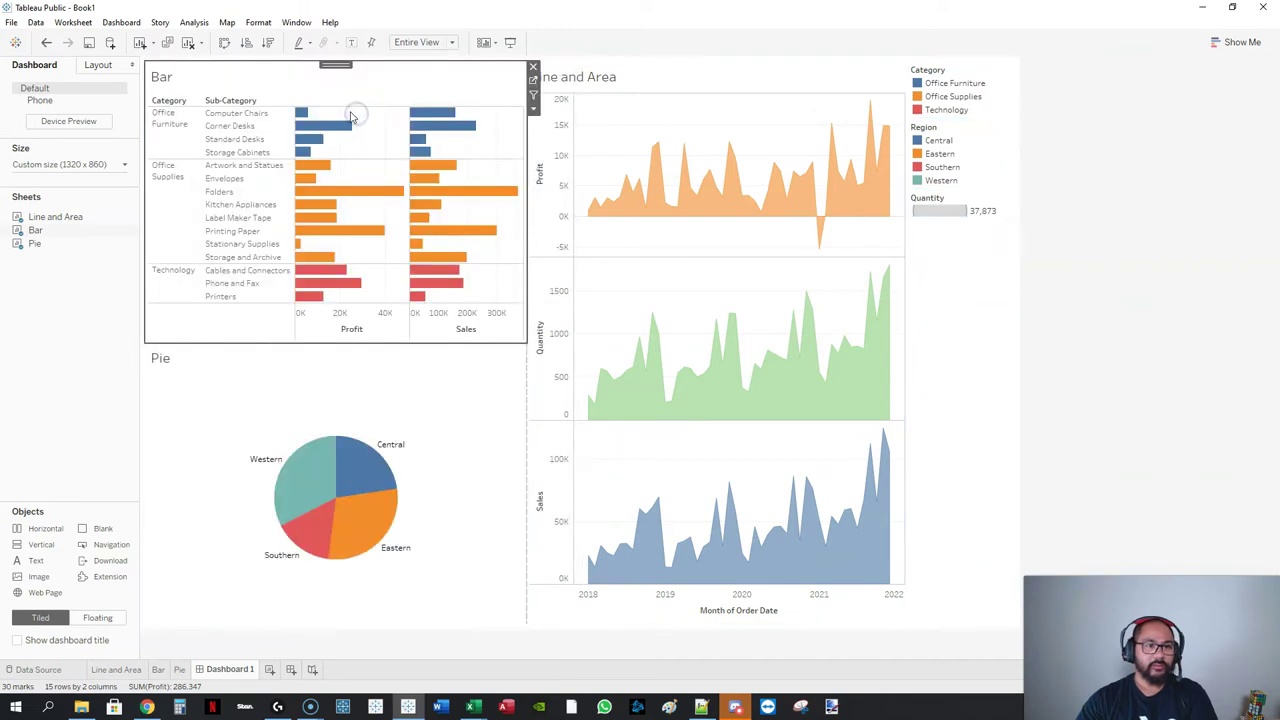
left_click(814, 86)
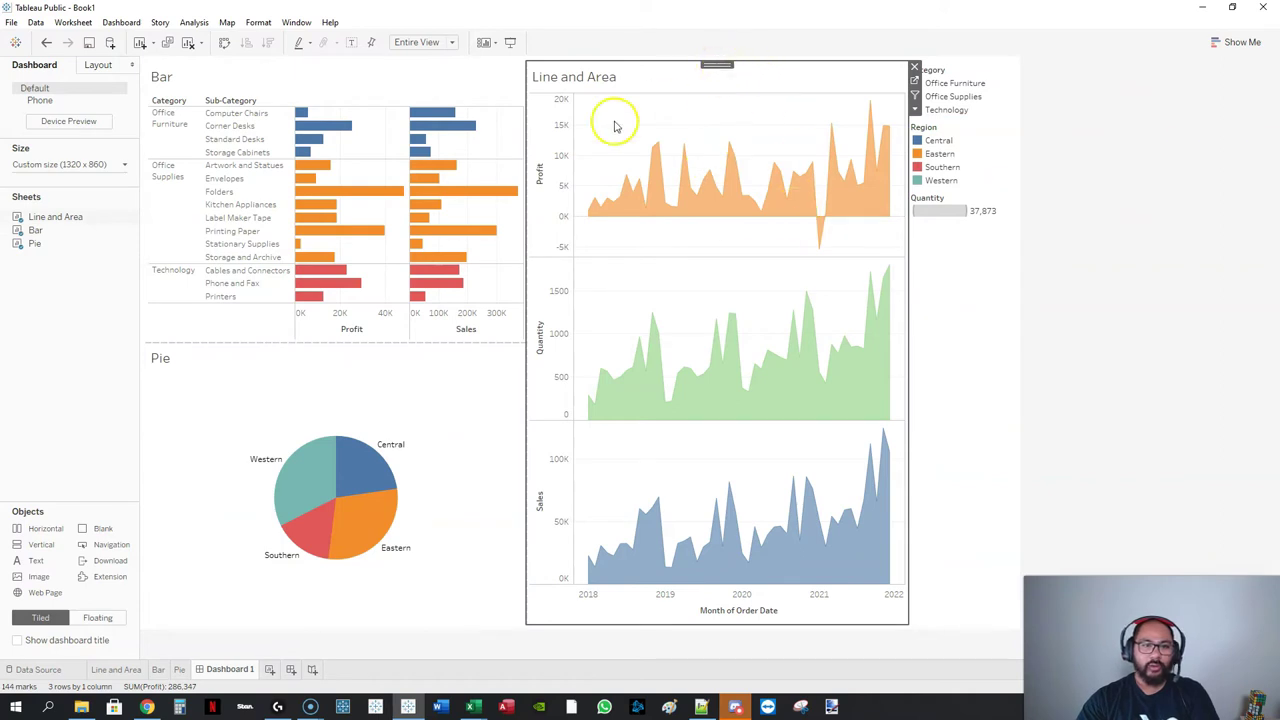
left_click(397, 78)
mouse_move(170, 50)
left_mouse_down()
mouse_move(957, 34)
mouse_move(223, 323)
mouse_move(157, 42)
left_mouse_up()
mouse_move(862, 183)
left_mouse_down()
mouse_move(563, 566)
mouse_move(725, 245)
left_mouse_up()
mouse_move(545, 460)
left_mouse_down()
mouse_move(417, 570)
mouse_move(470, 585)
left_mouse_up()
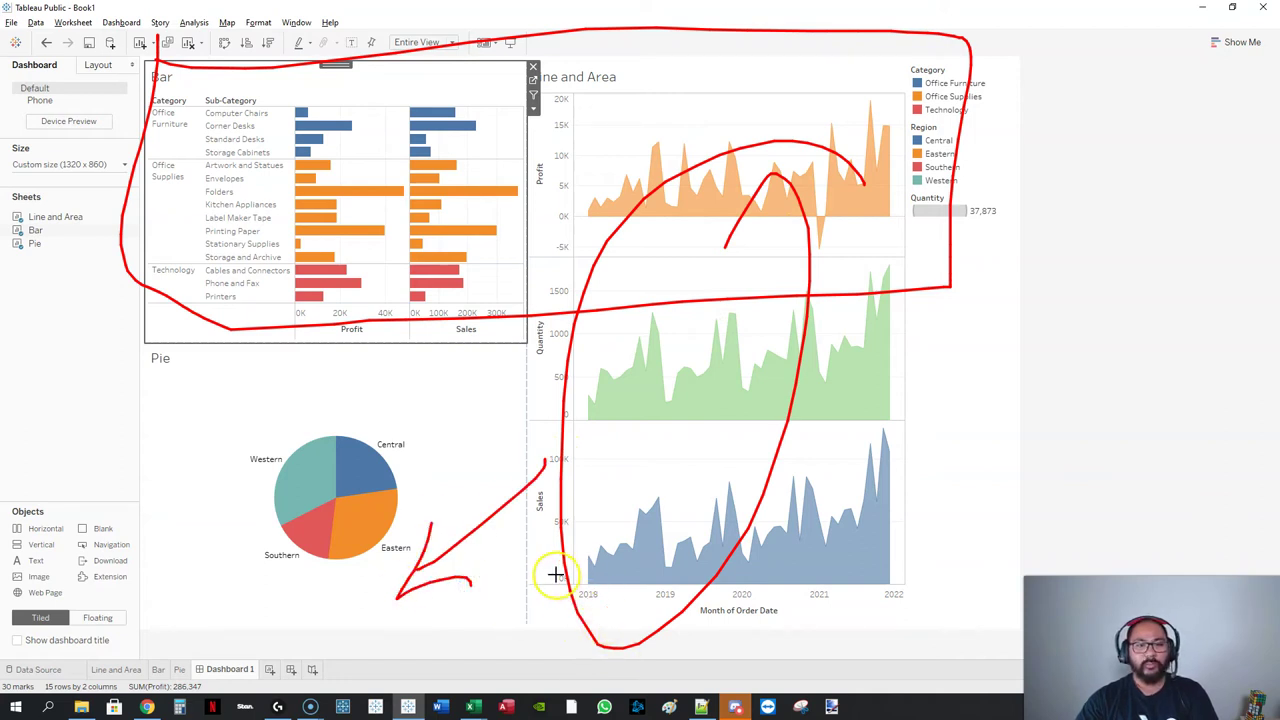
key("Escape")
Move the Line and Area chart to the right of the Pie chart, beneath a full-width Bar chart
left_click(590, 97)
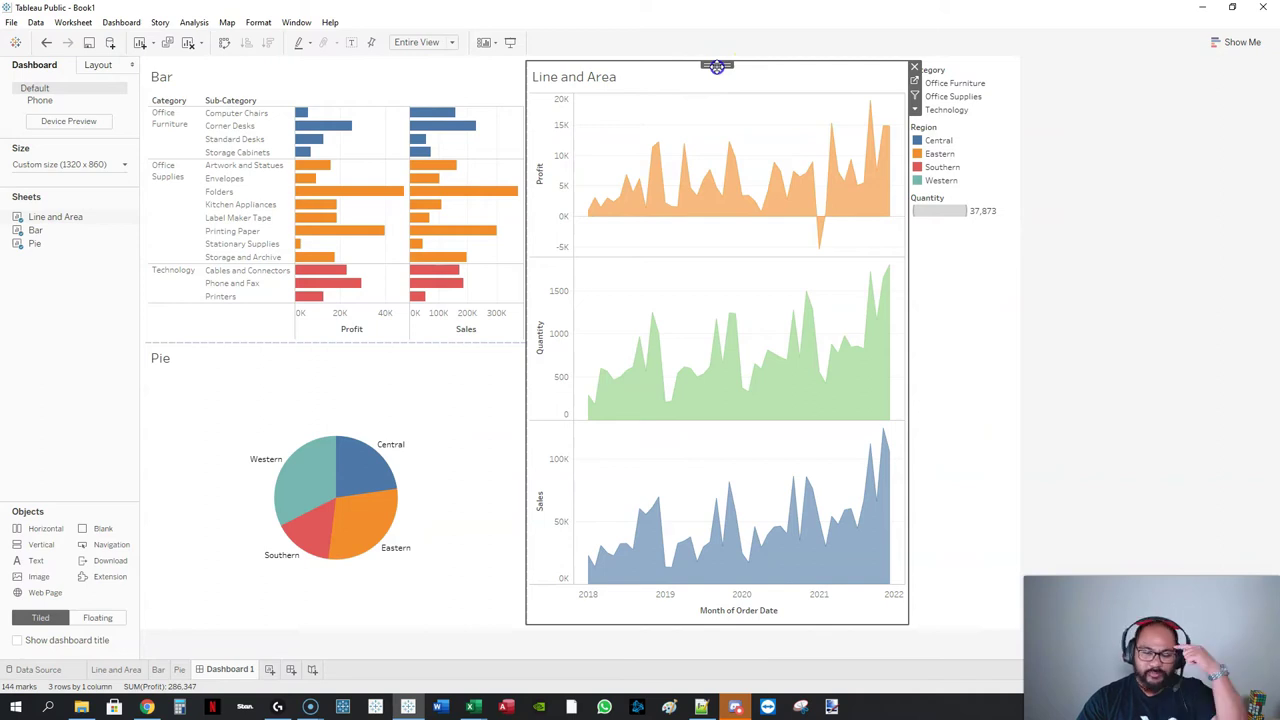
left_click_drag(716, 66, 700, 142)
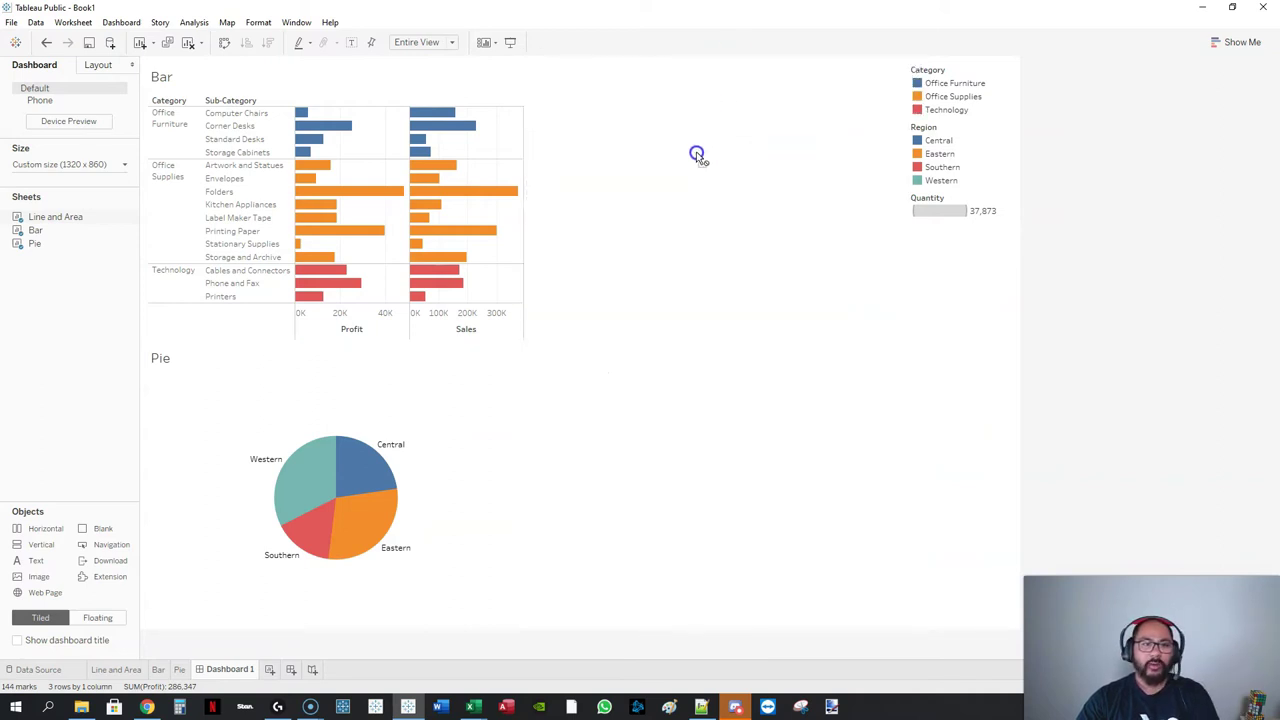
left_click_drag(583, 373, 496, 430)
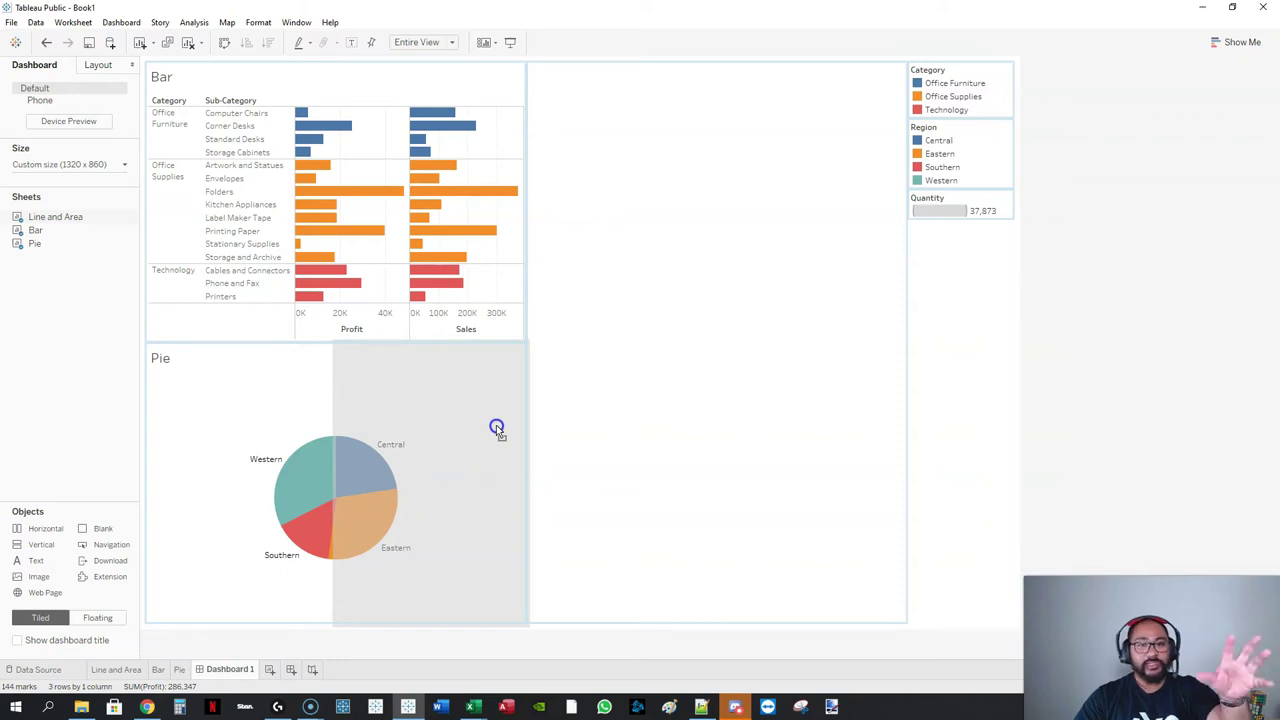
left_click_drag(496, 425, 438, 433)
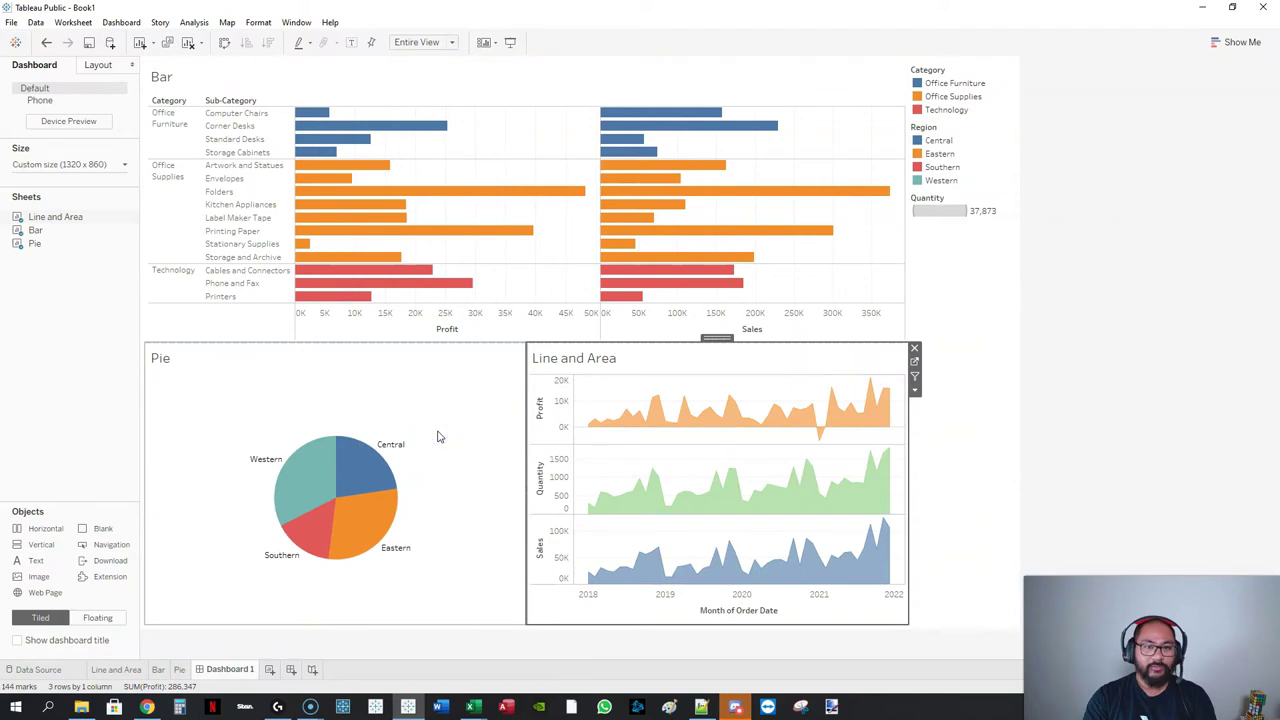
left_click(1163, 410)
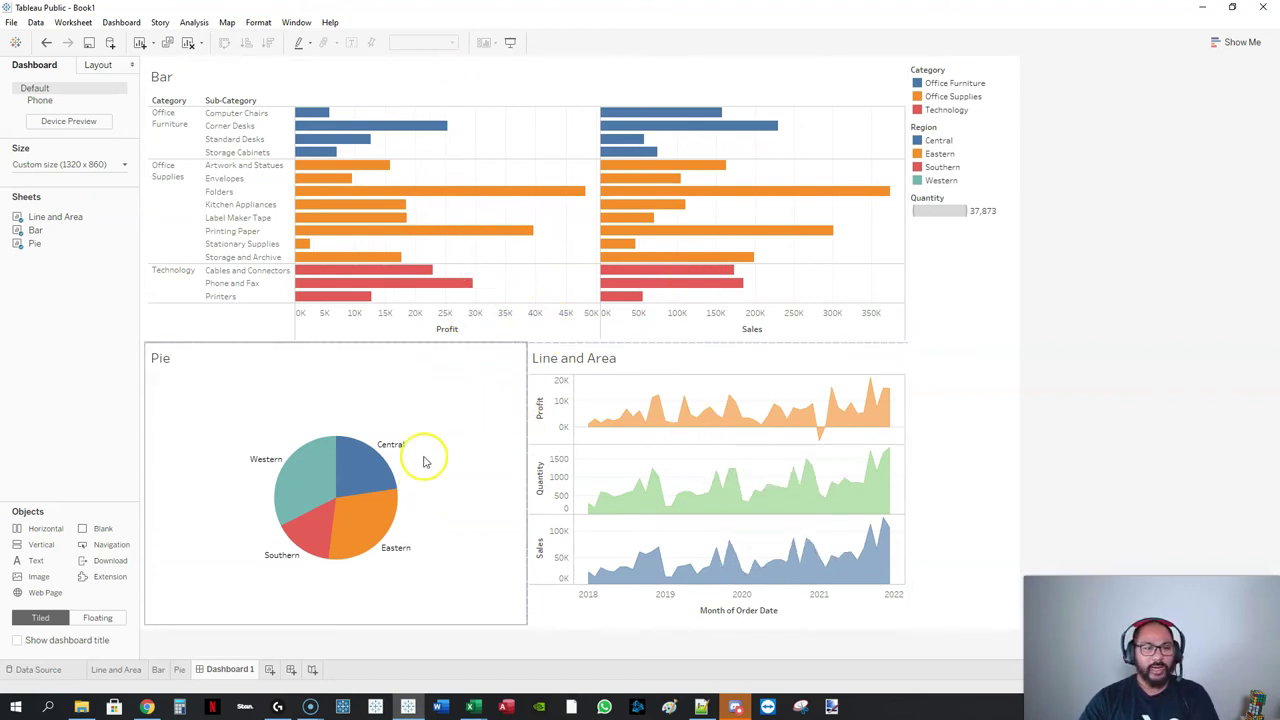
Try narrowing the Pie chart's tile to give Line and Area more width, and undo the resize
left_click(420, 376)
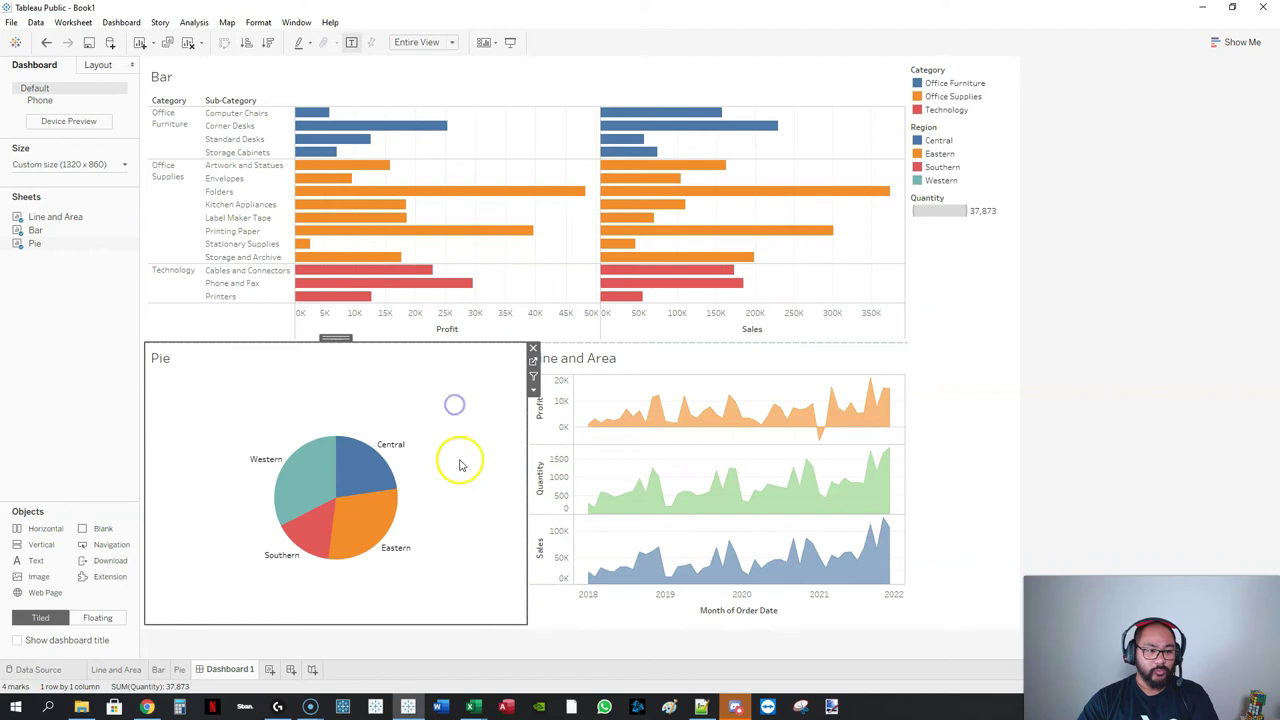
left_click_drag(525, 471, 349, 485)
key("ctrl+z")
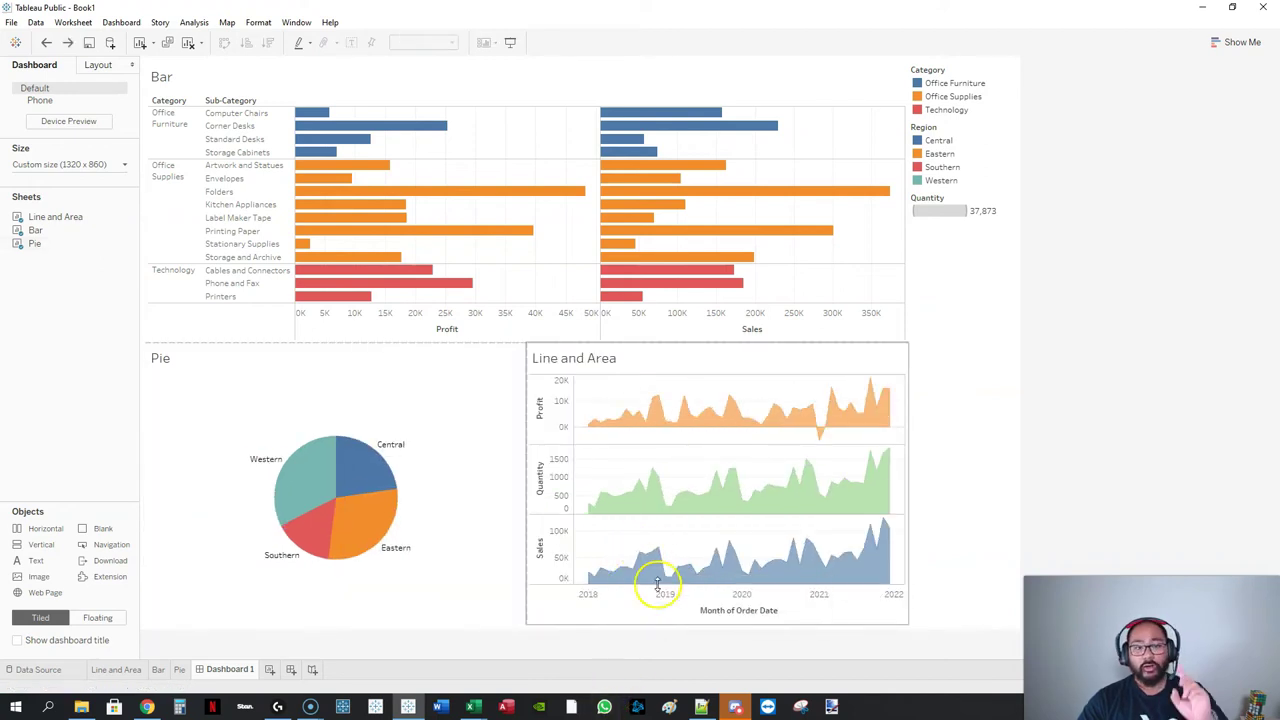
Enlarge the pie's mark size to the middle of the range in the Pie worksheet and return to the dashboard
left_click(380, 405)
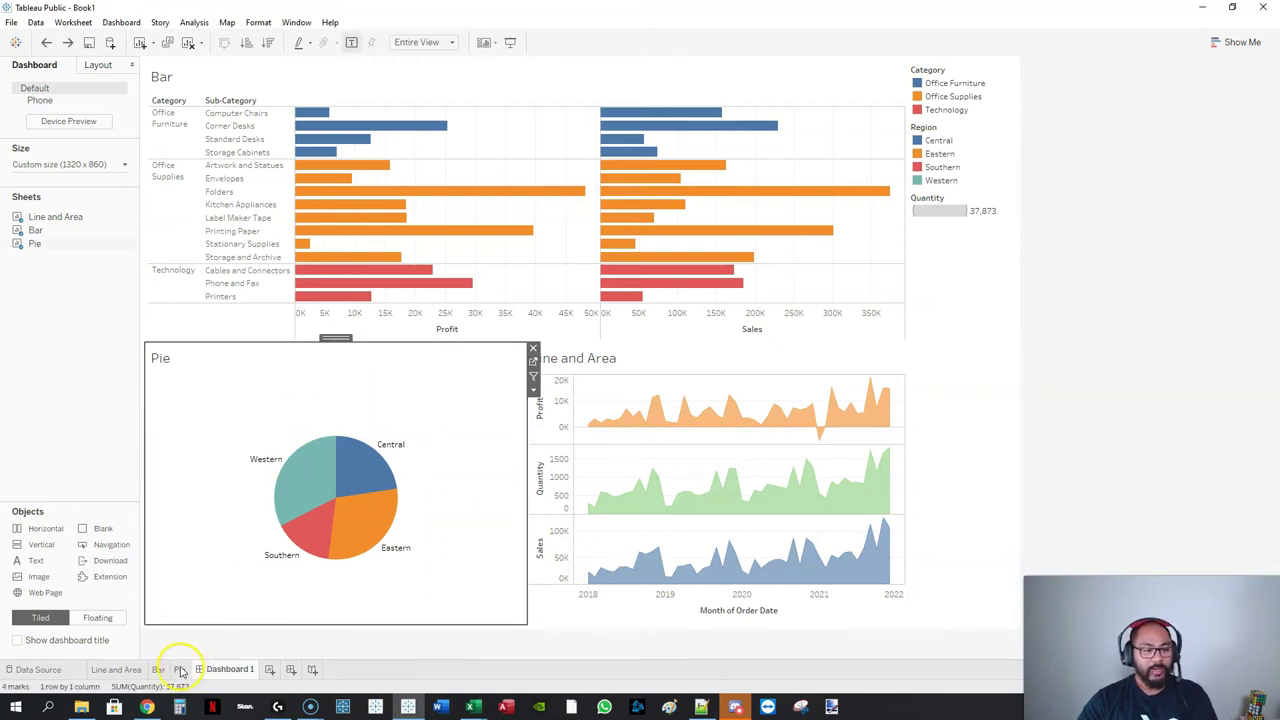
left_click(180, 669)
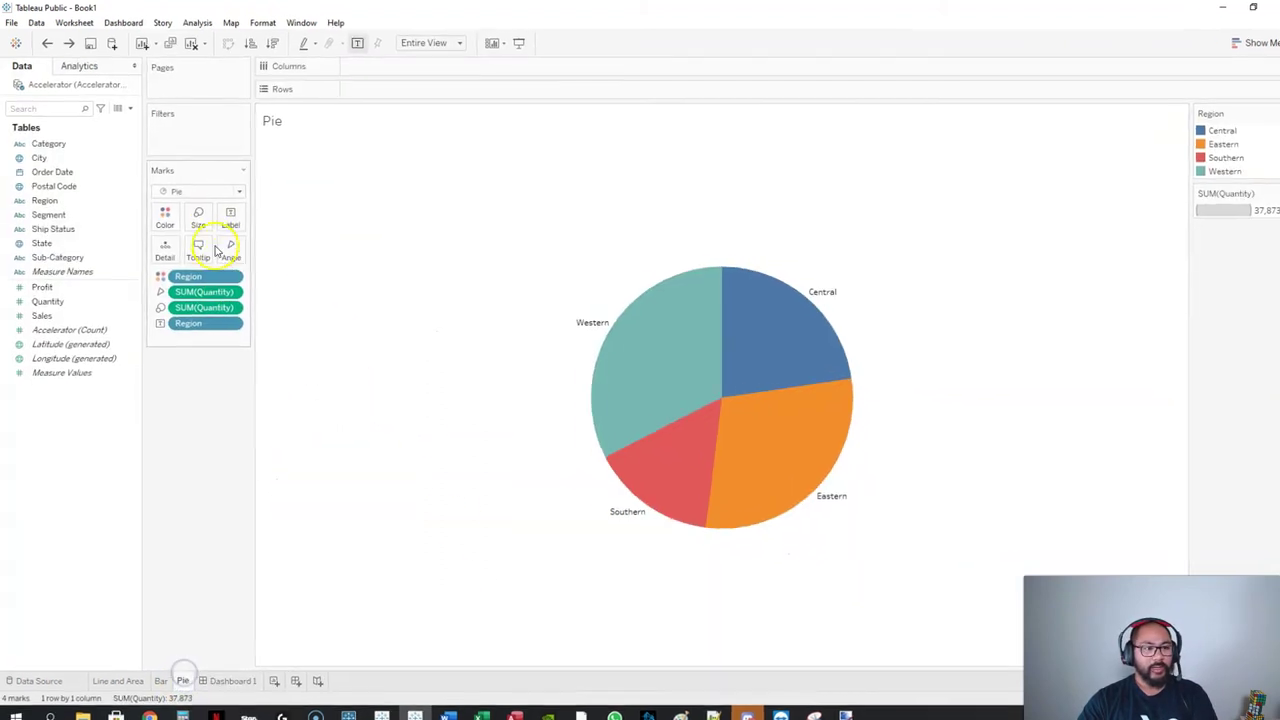
left_click(287, 315)
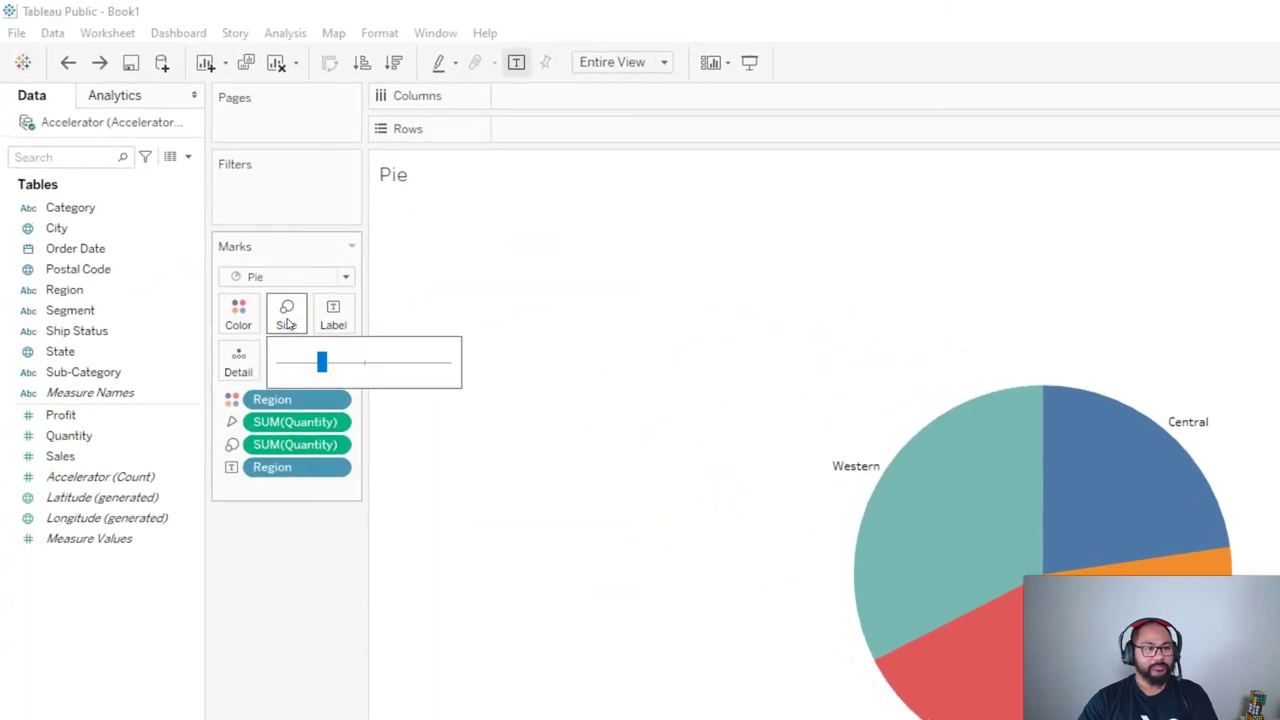
left_click_drag(321, 362, 362, 364)
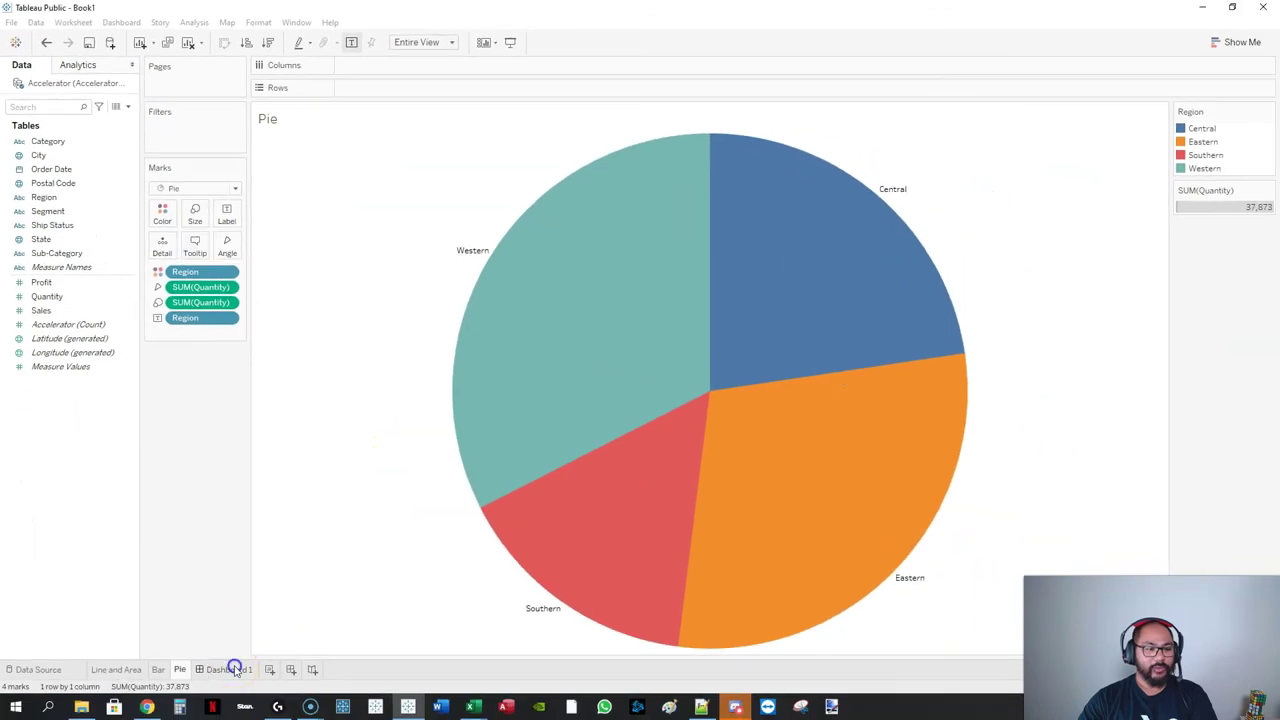
left_click(230, 669)
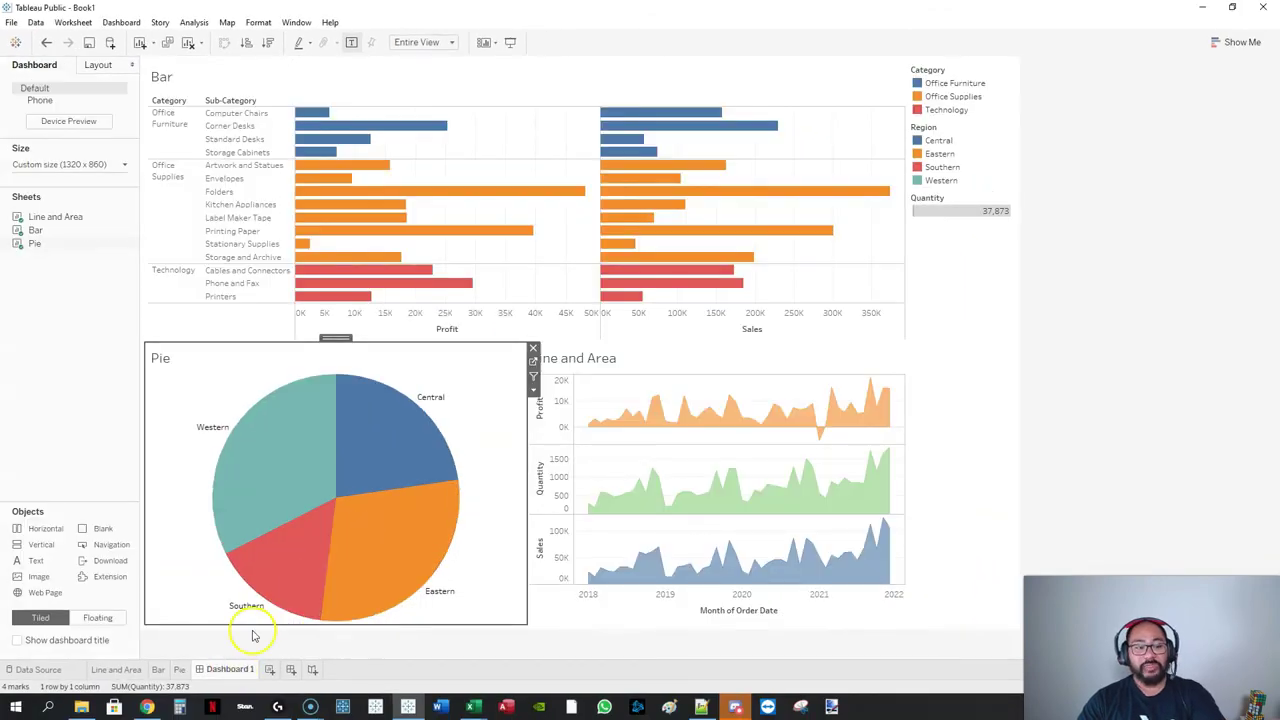
Reduce the pie's mark size to a medium setting in its worksheet and narrow the Pie tile on the dashboard to widen Line and Area
left_click(179, 669)
left_click(196, 213)
left_click_drag(247, 248, 229, 249)
left_click(222, 669)
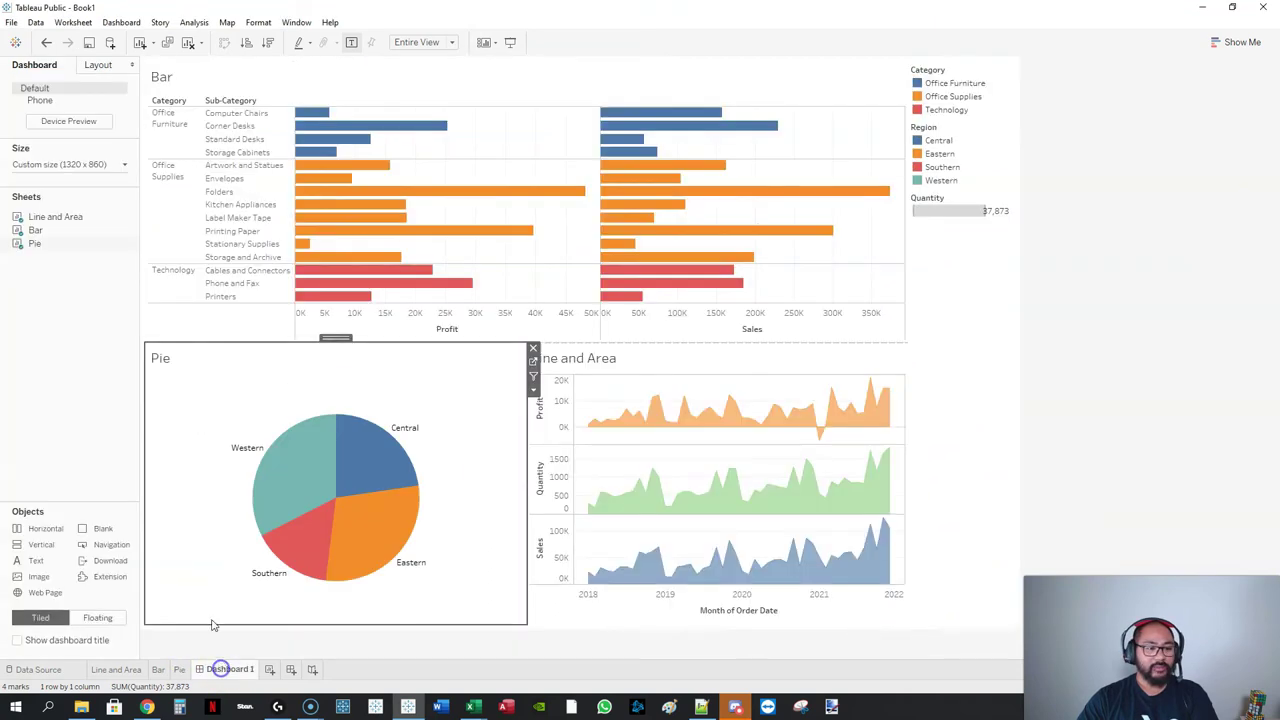
left_click_drag(528, 460, 423, 481)
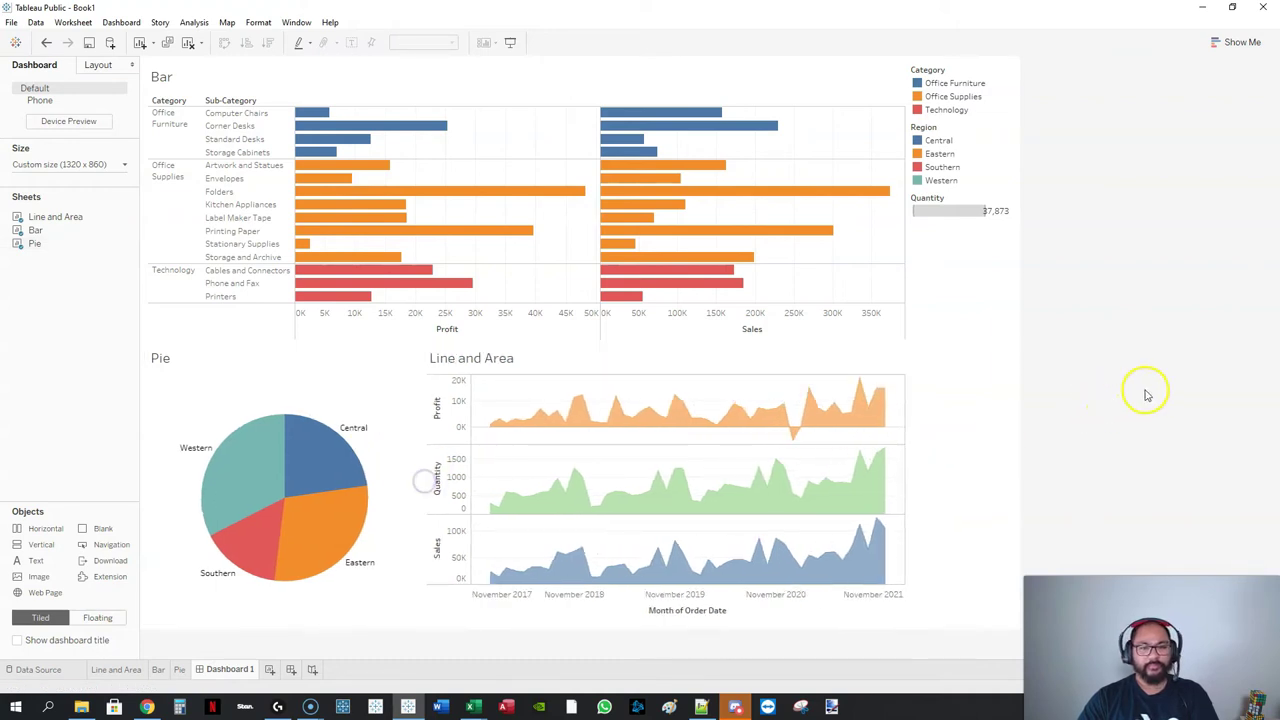
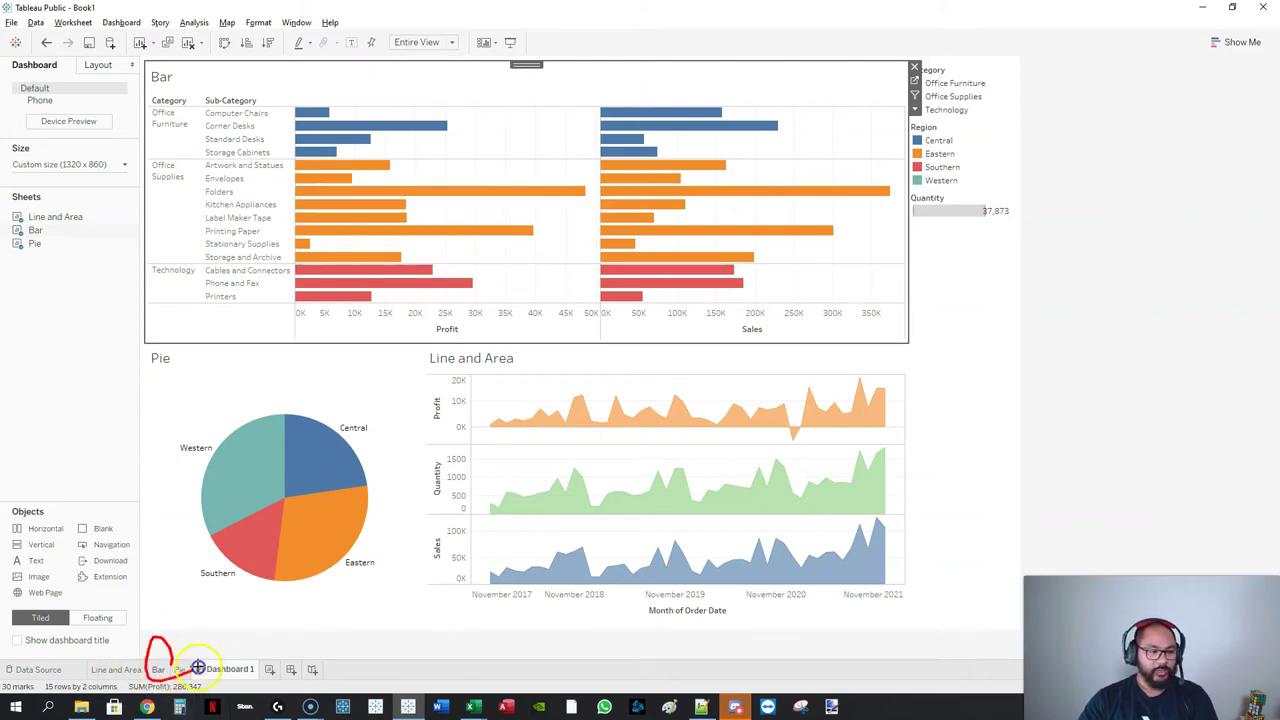
Examine how the Category colour assignment relates to the legend in the Bar worksheet, and return to the dashboard
left_click(159, 669)
mouse_move(1249, 108)
left_mouse_down()
mouse_move(1174, 127)
mouse_move(1254, 133)
mouse_move(1216, 118)
left_mouse_up()
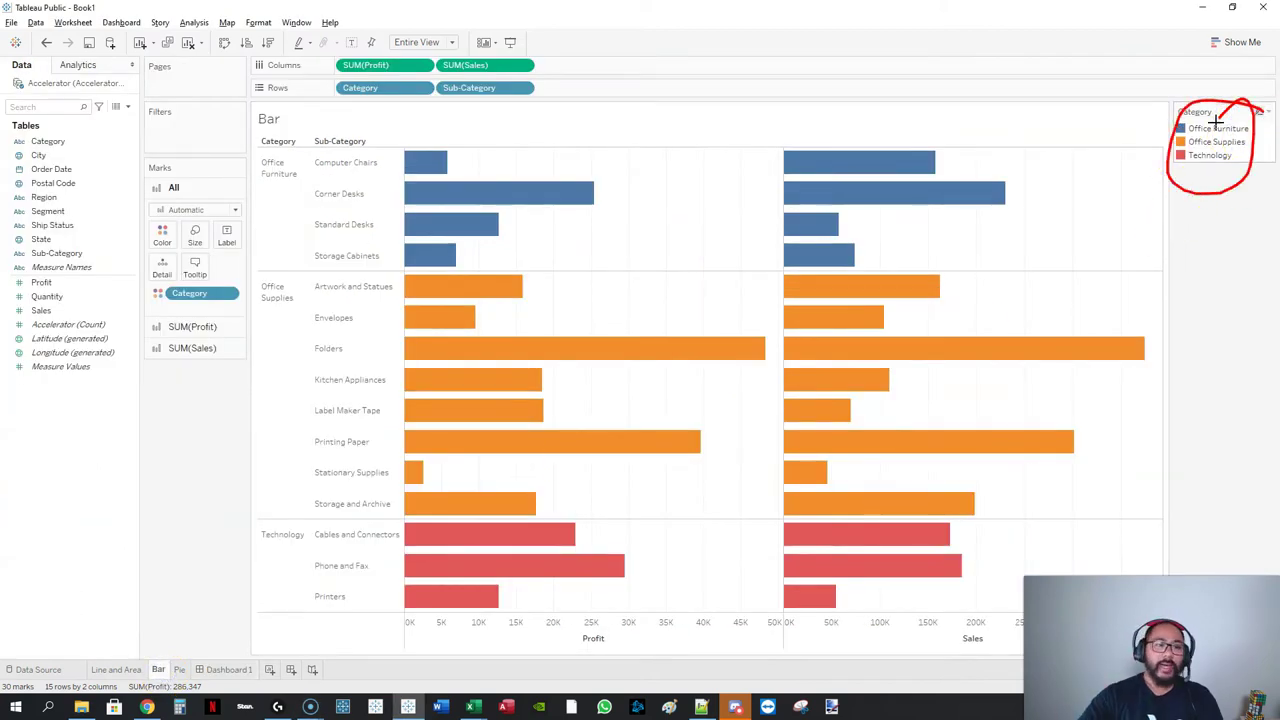
left_click_drag(240, 298, 242, 293)
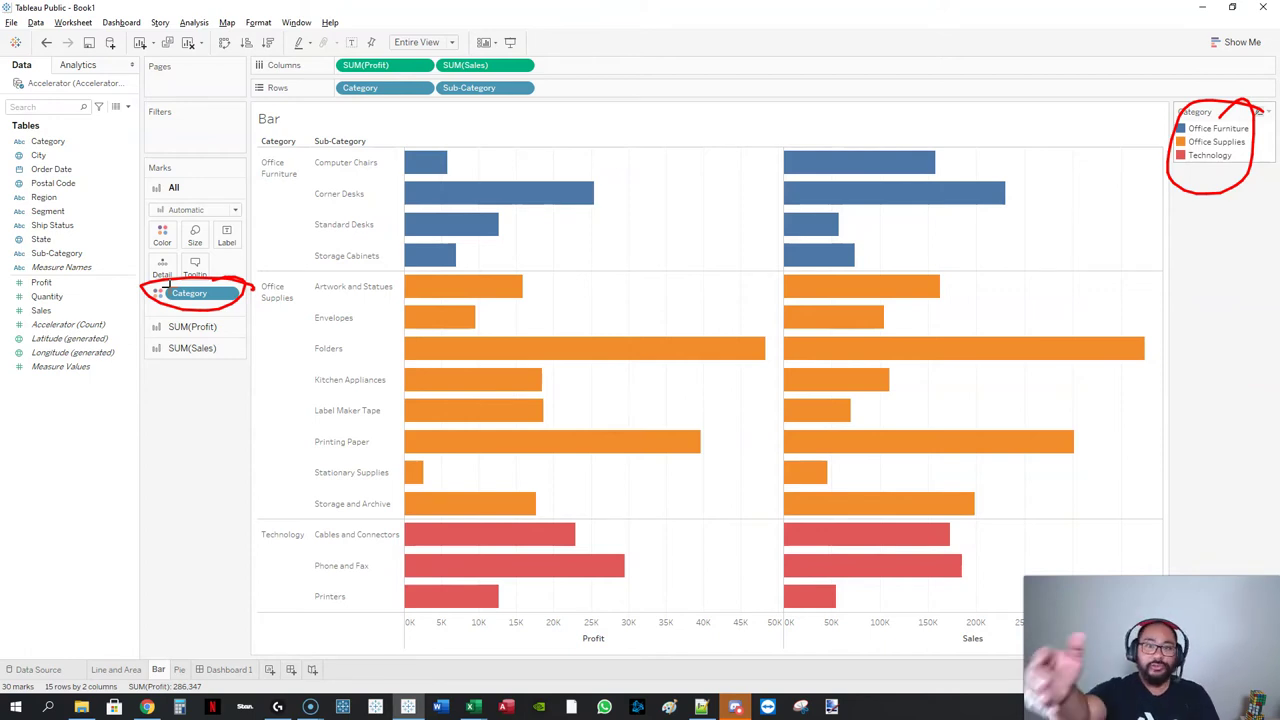
left_click(229, 669)
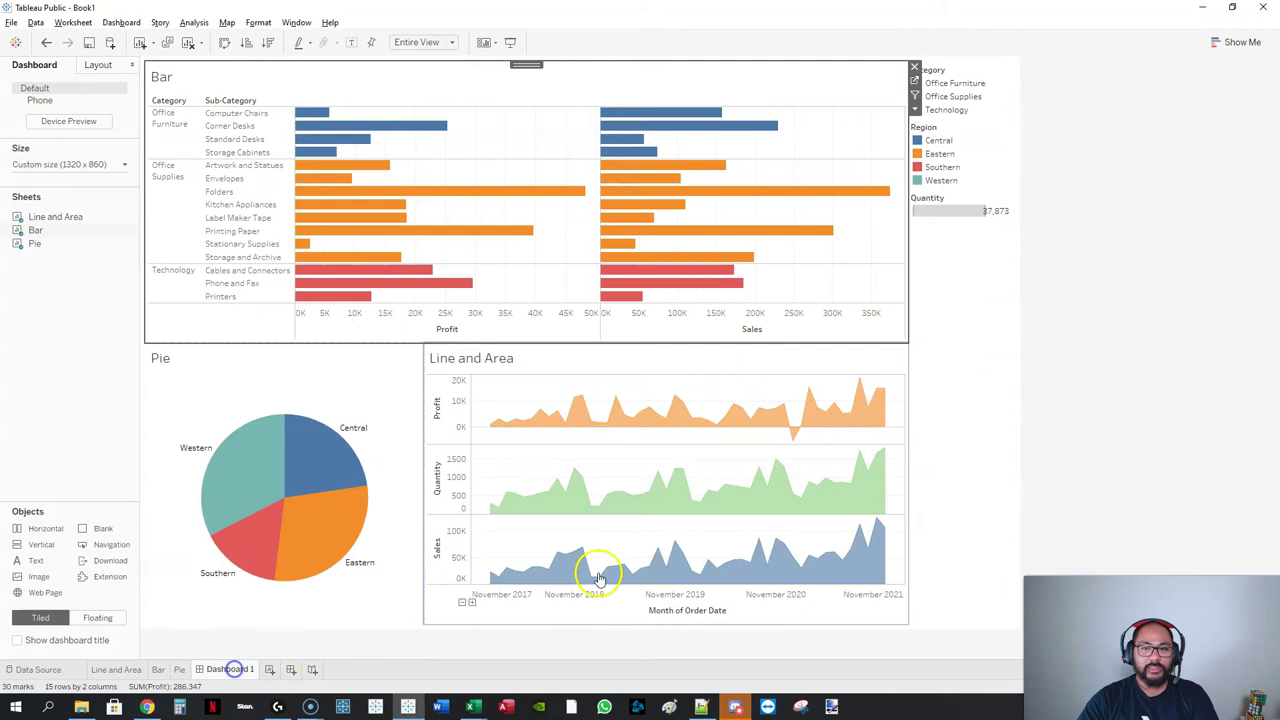
Remove the Category and Region colour legends from the dashboard
left_click(1096, 291)
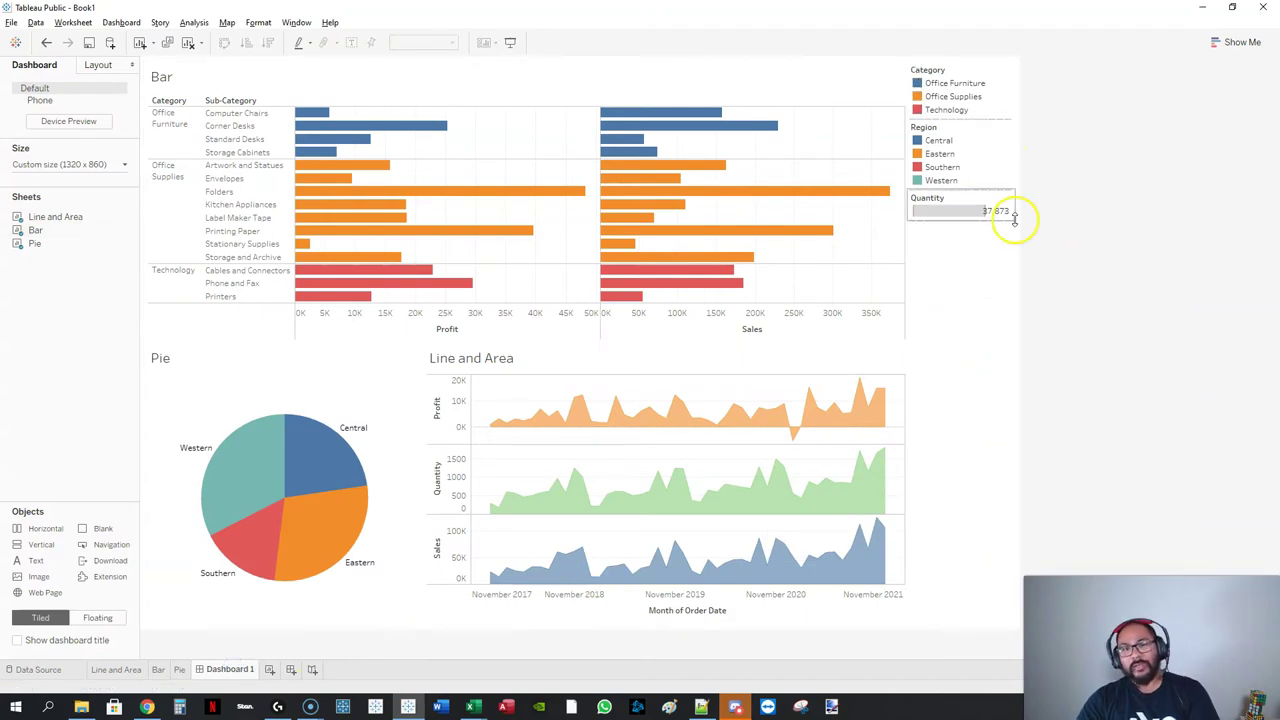
left_click(400, 84)
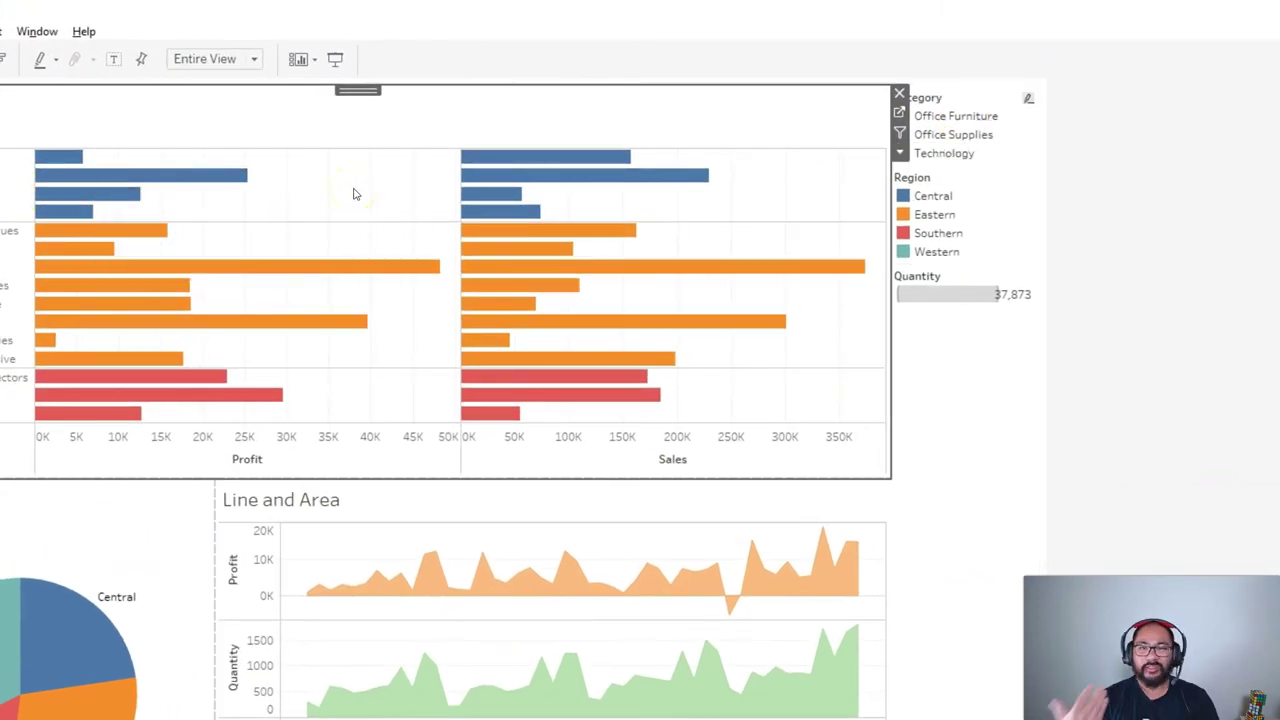
left_click(1029, 143)
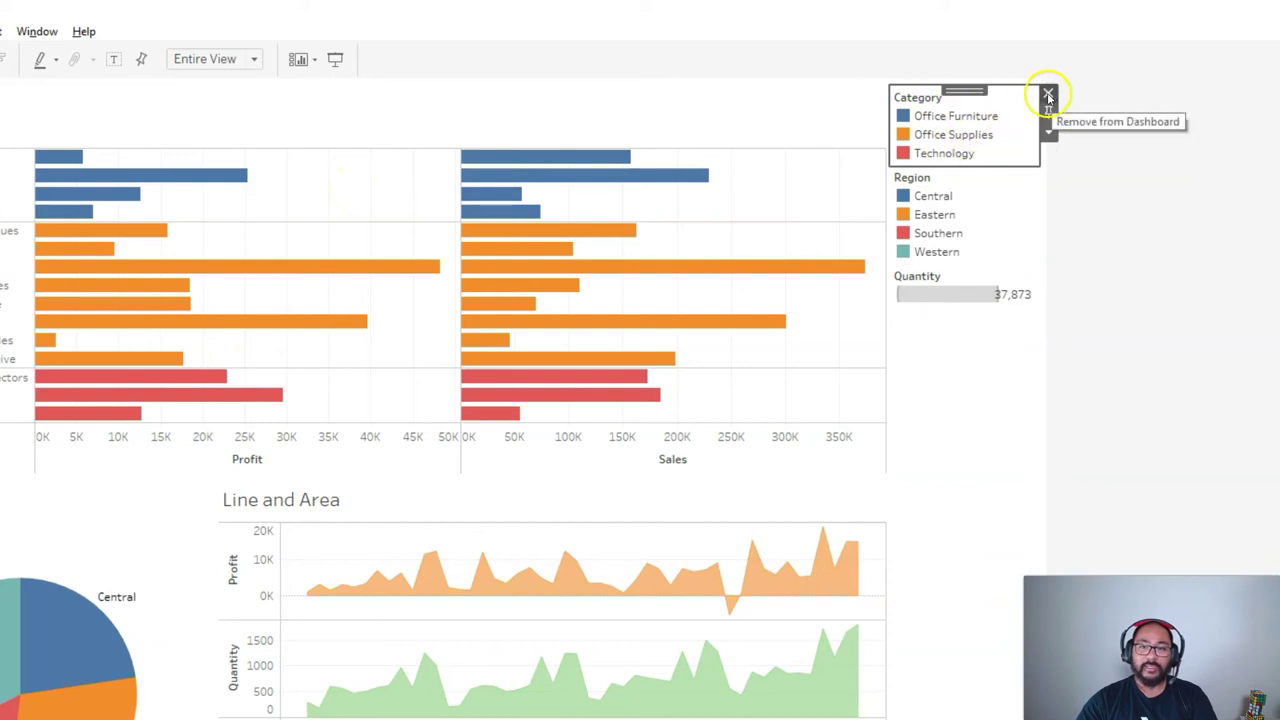
left_click(1048, 96)
left_click_drag(1020, 104, 100, 560)
left_click(92, 550)
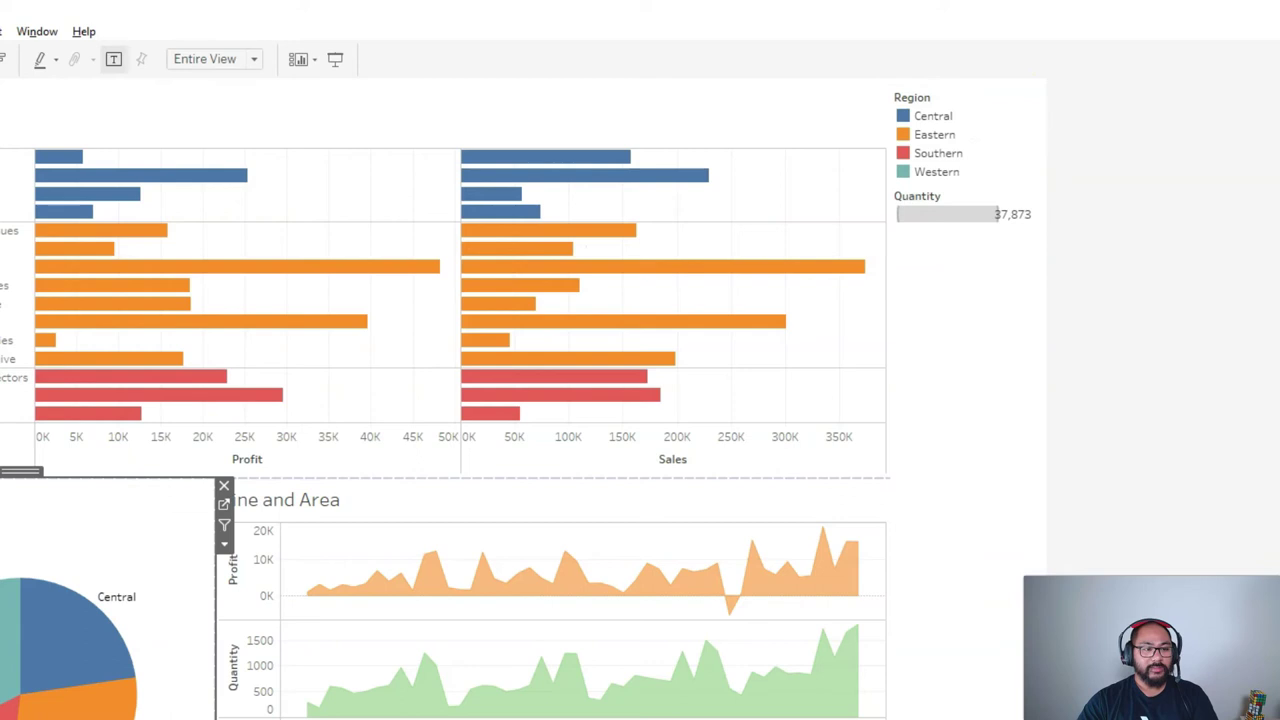
left_click(982, 107)
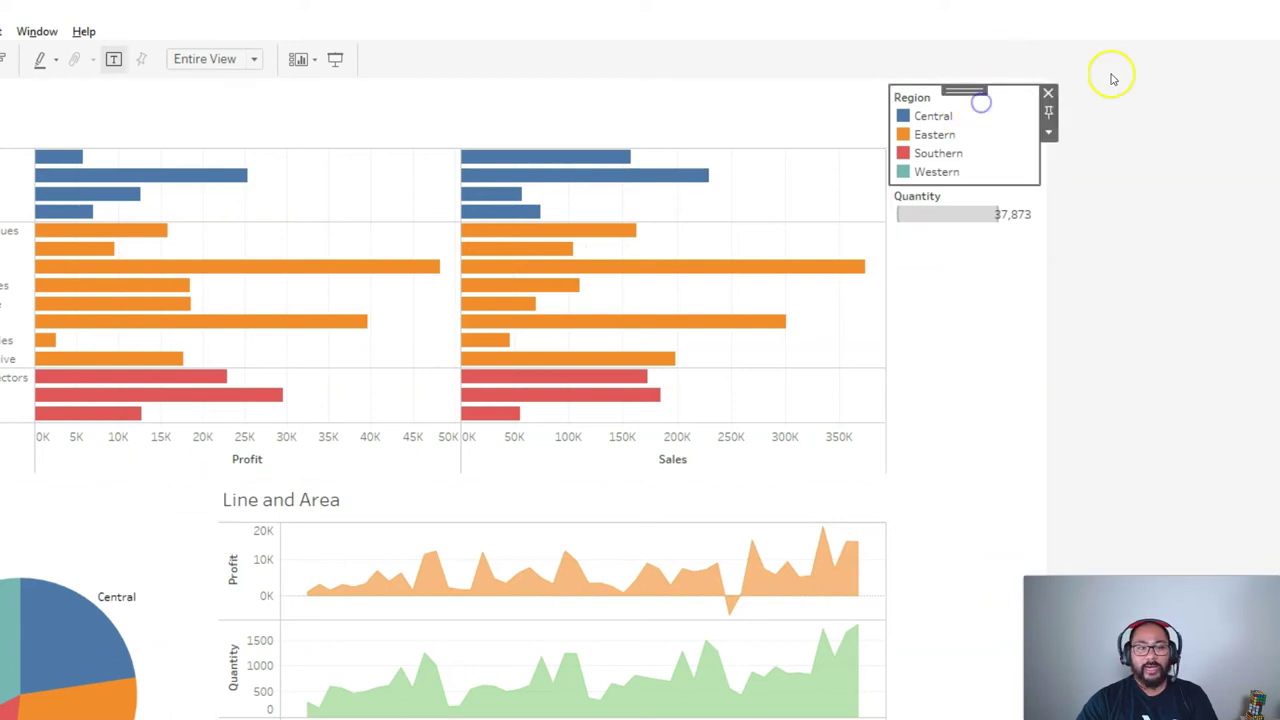
left_click(1050, 93)
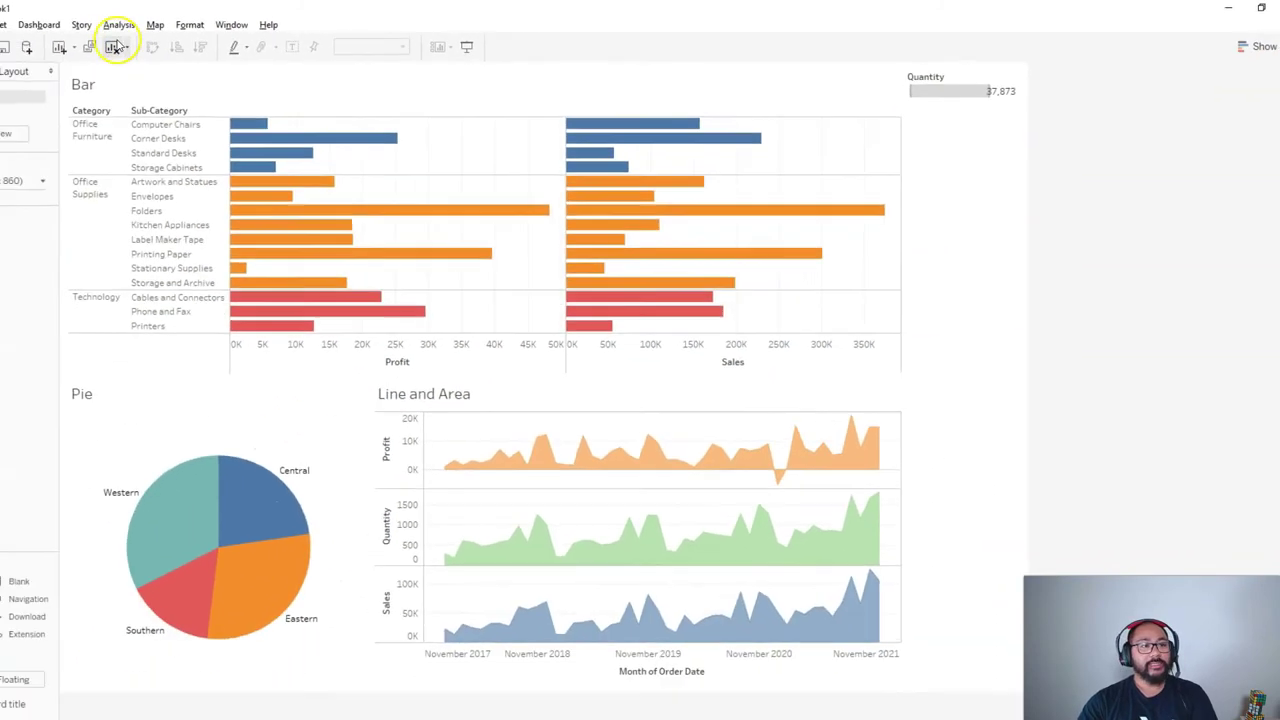
Show the Region colour legend for the Pie chart on the dashboard again
left_click(188, 24)
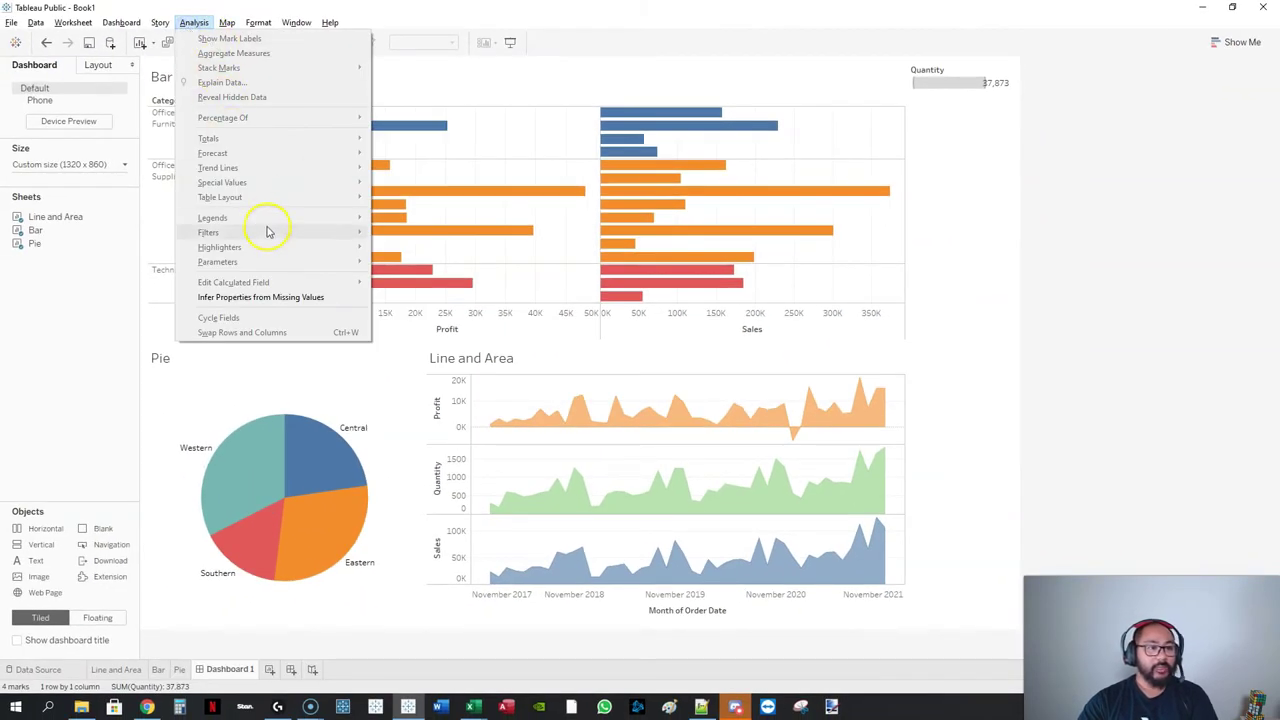
left_click(1063, 157)
left_click(958, 207)
left_click(371, 373)
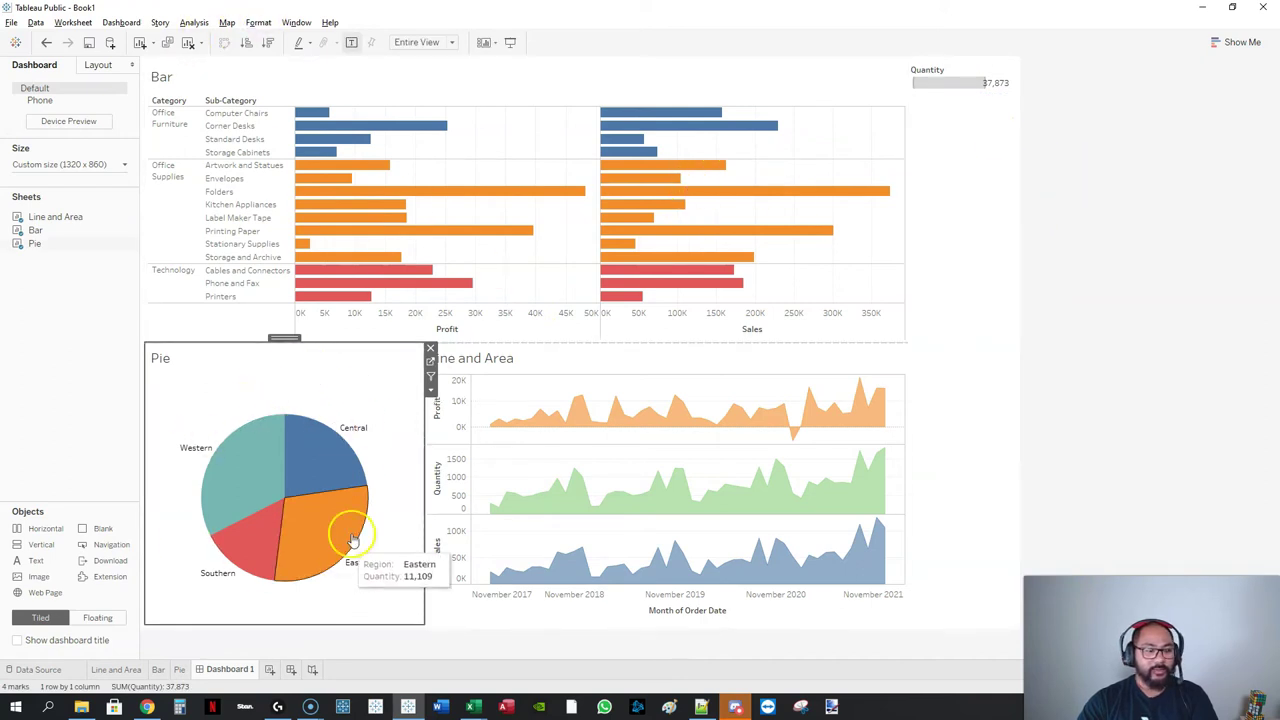
mouse_move(331, 465)
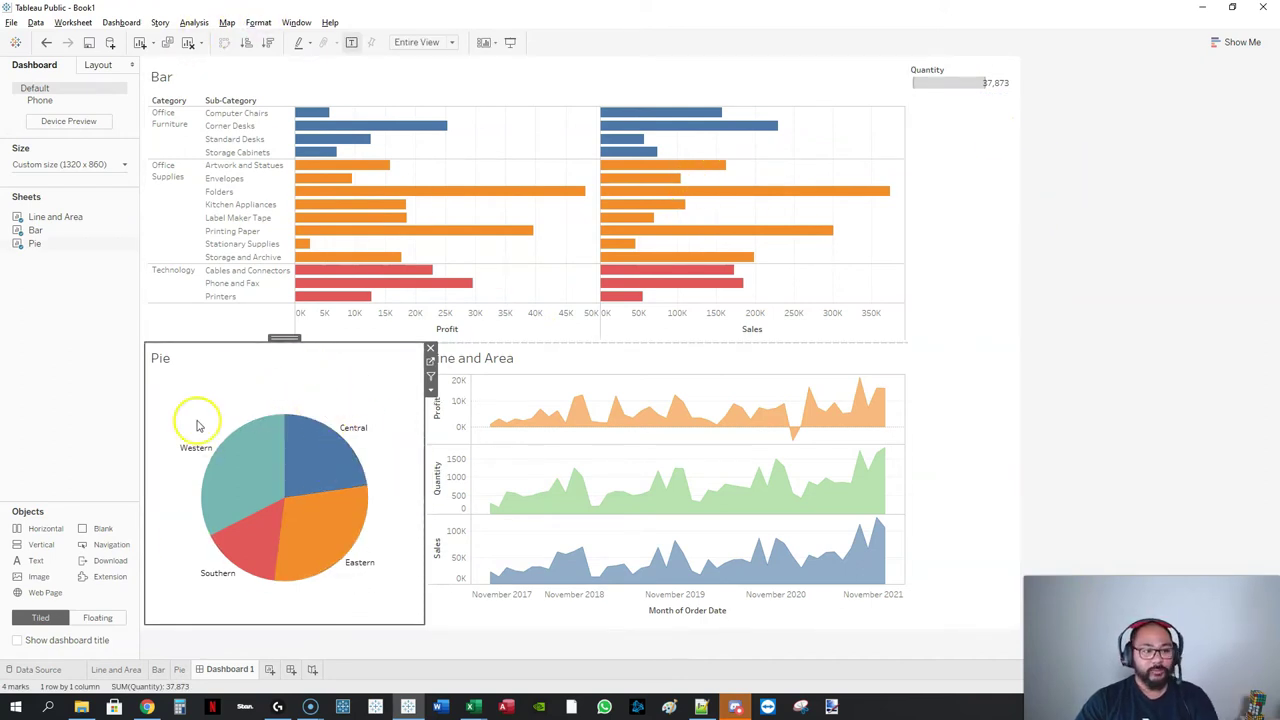
left_click(184, 28)
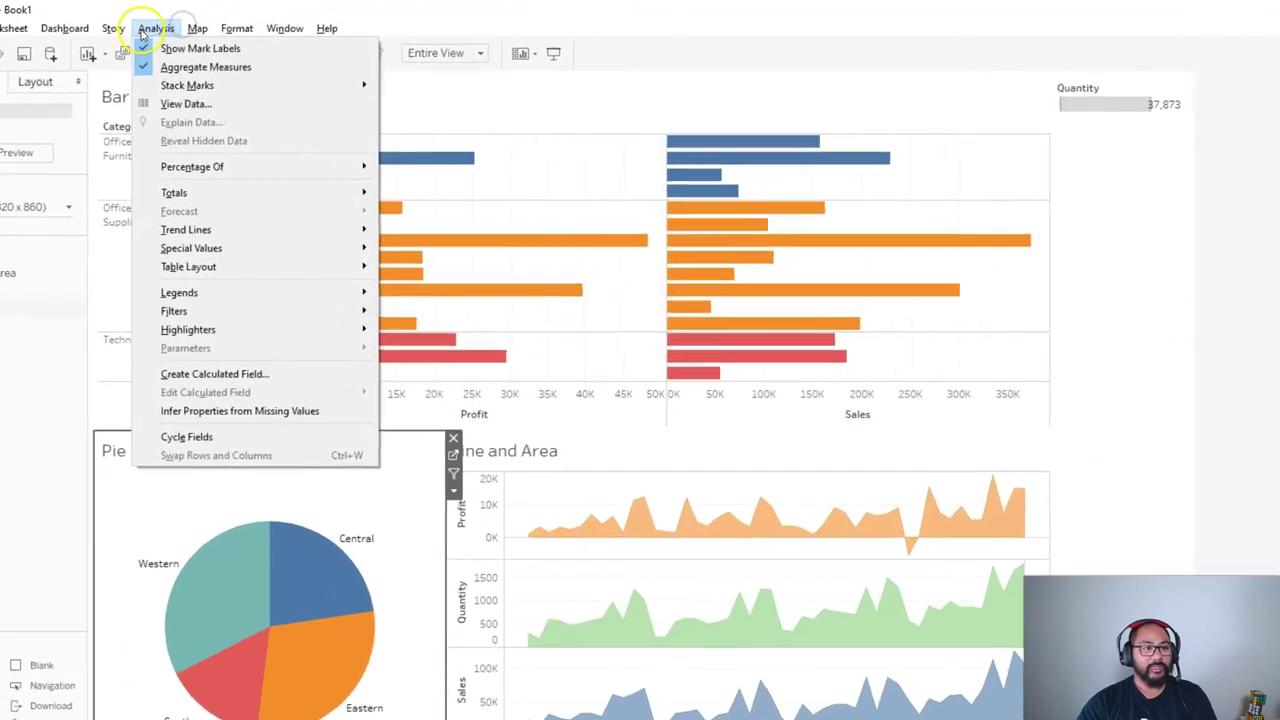
mouse_move(216, 316)
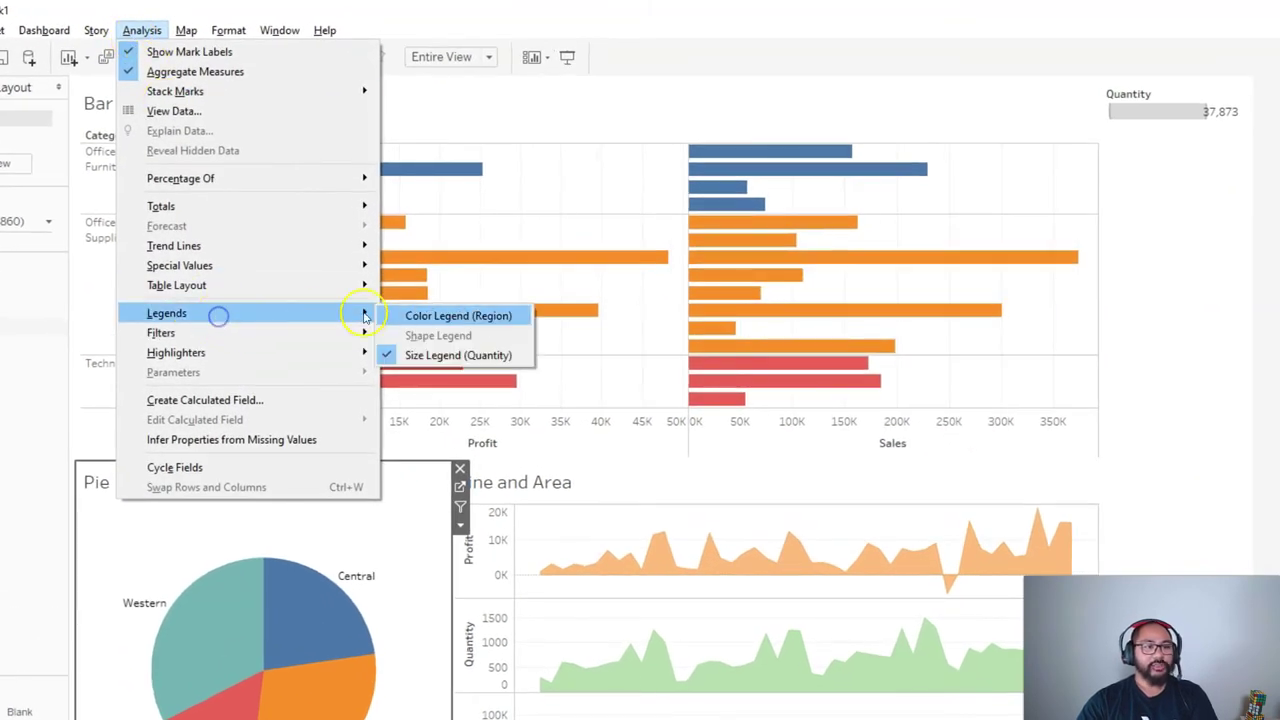
left_click(493, 319)
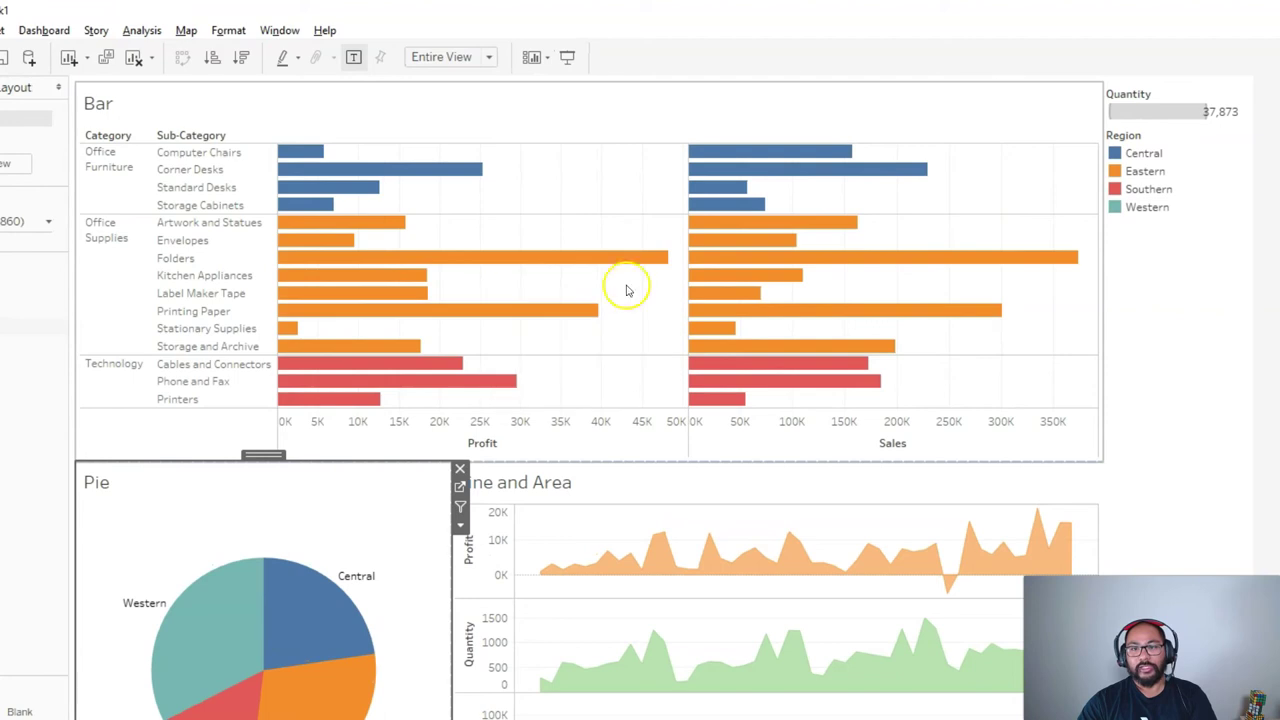
Move the Region legend directly beneath the pie within the Pie chart's area
left_click(1185, 167)
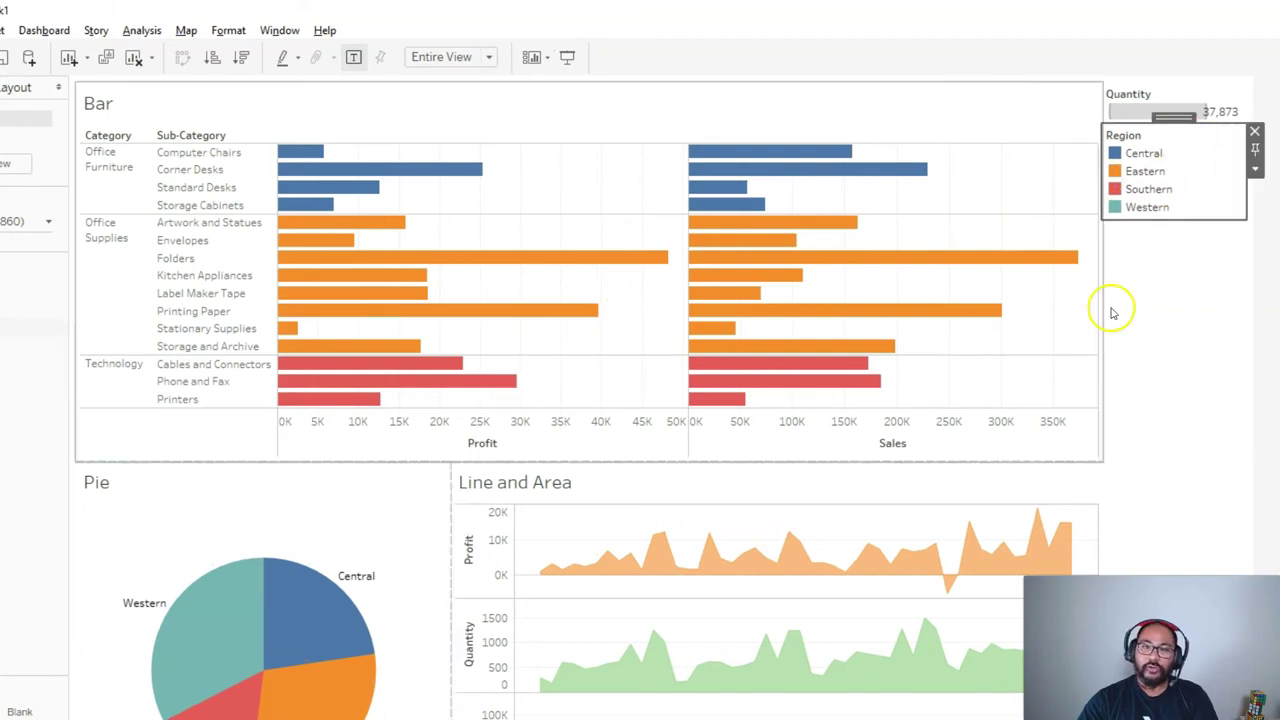
left_click_drag(1175, 117, 999, 279)
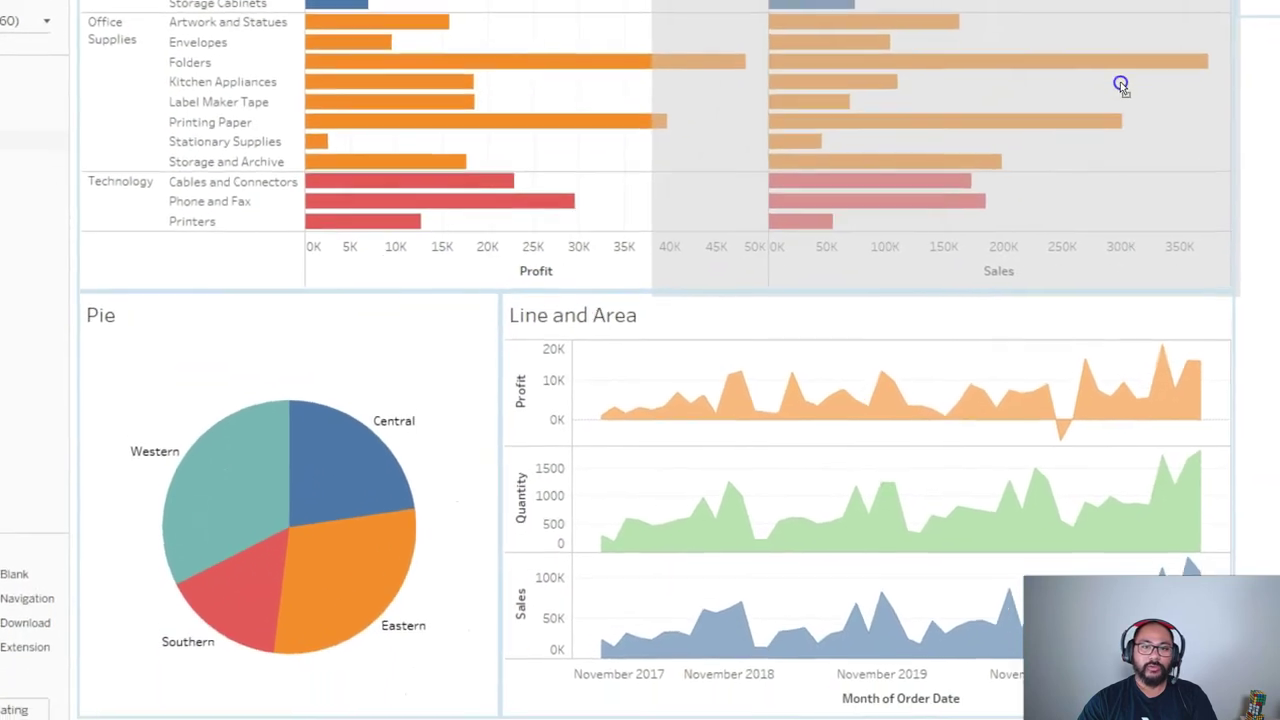
left_click_drag(1120, 85, 294, 574)
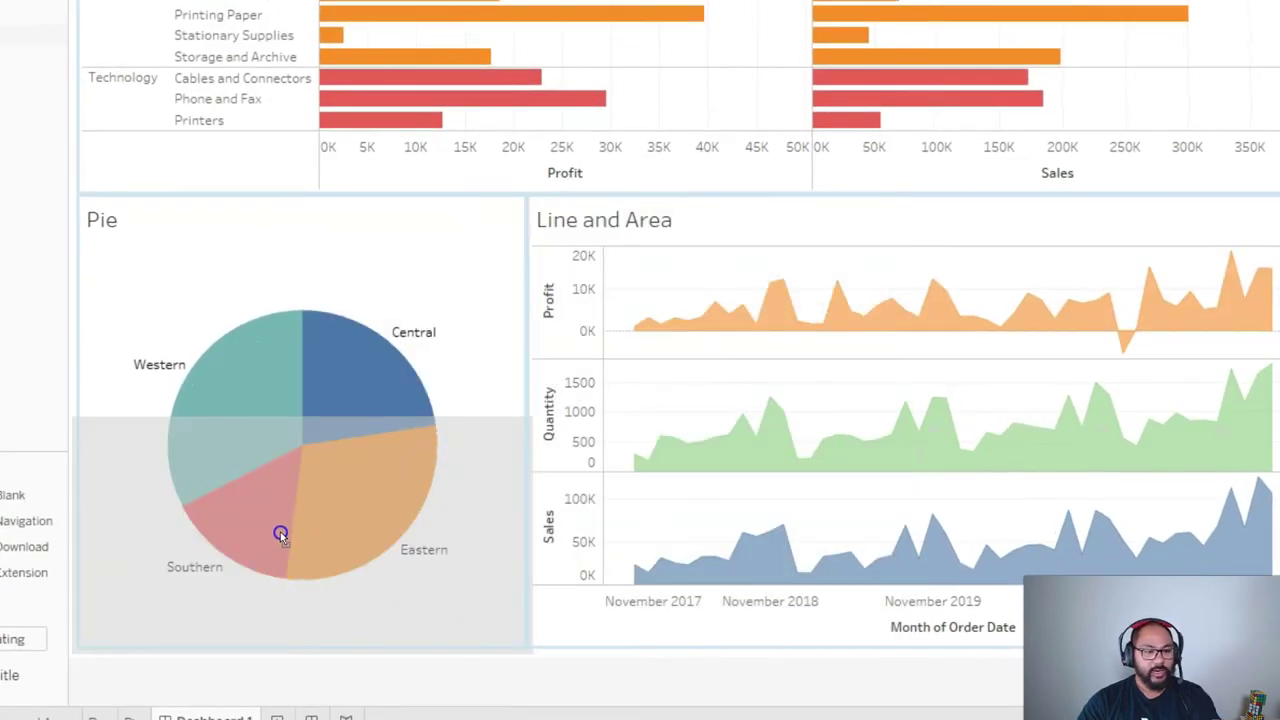
left_click_drag(280, 531, 280, 530)
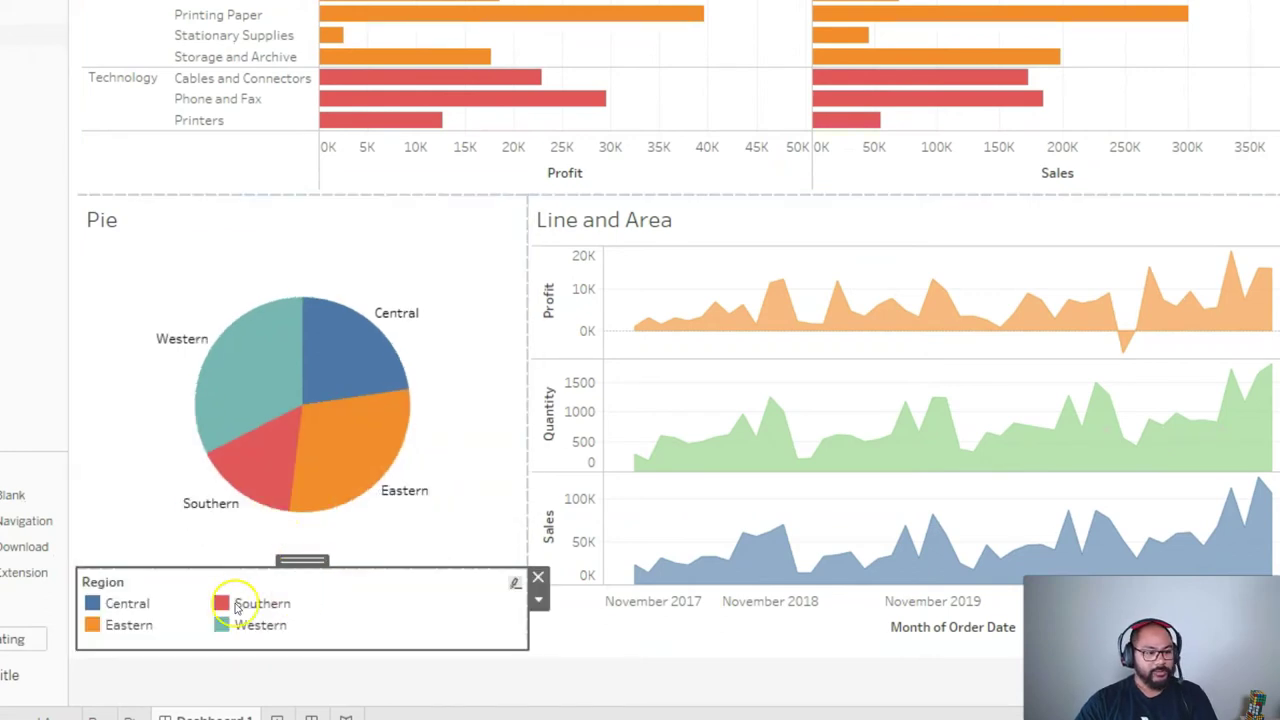
Reduce the Region legend's height and narrow its item spacing to fit all four regions in one row
left_click_drag(340, 567, 359, 581)
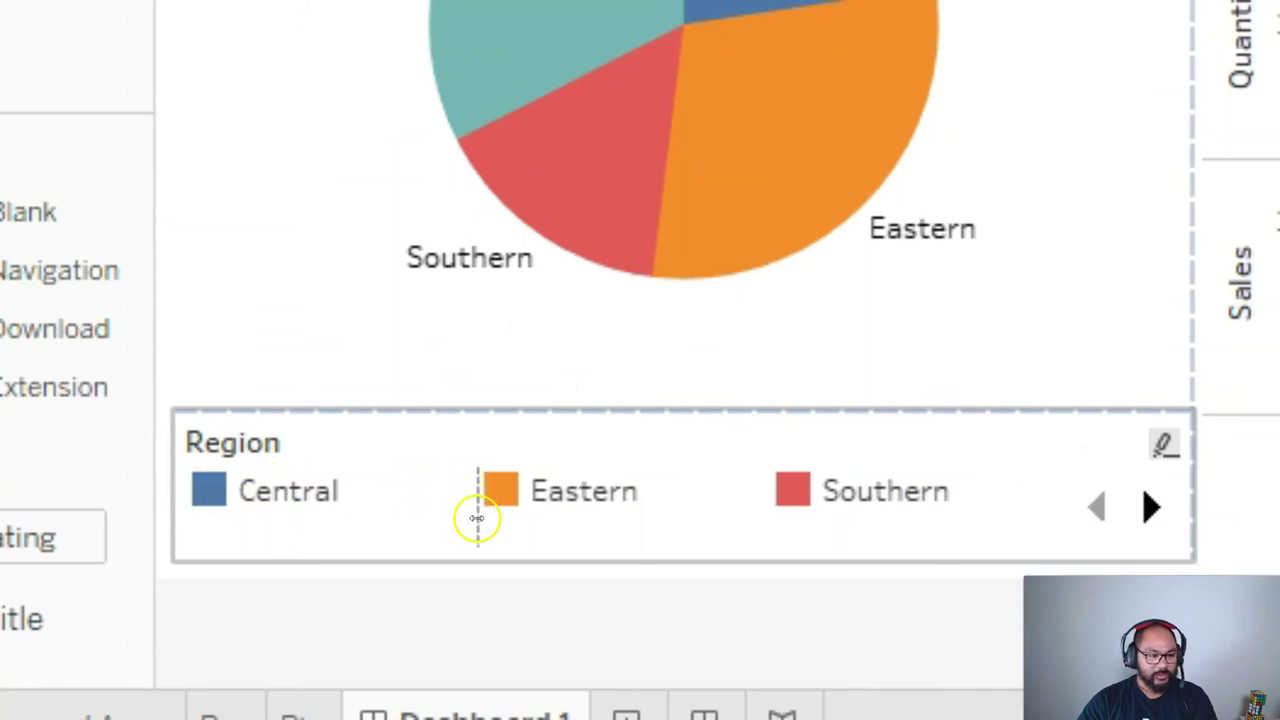
left_click_drag(477, 513, 414, 513)
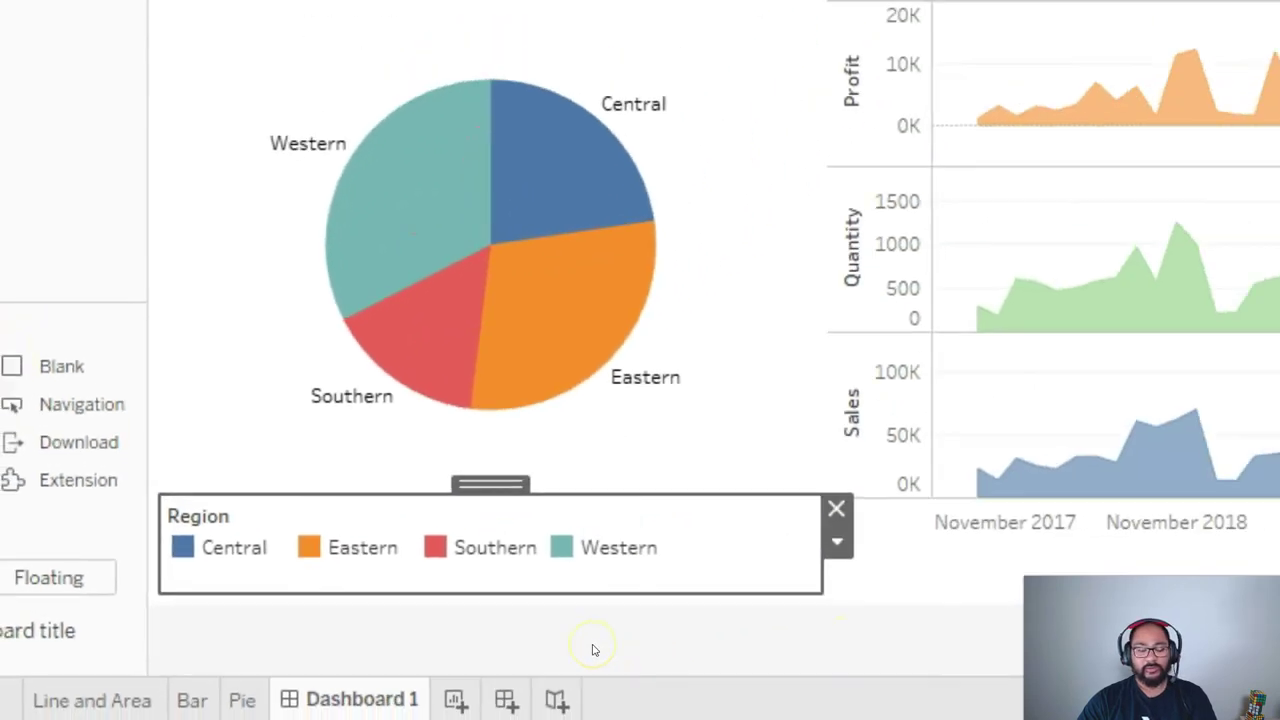
left_click(843, 655)
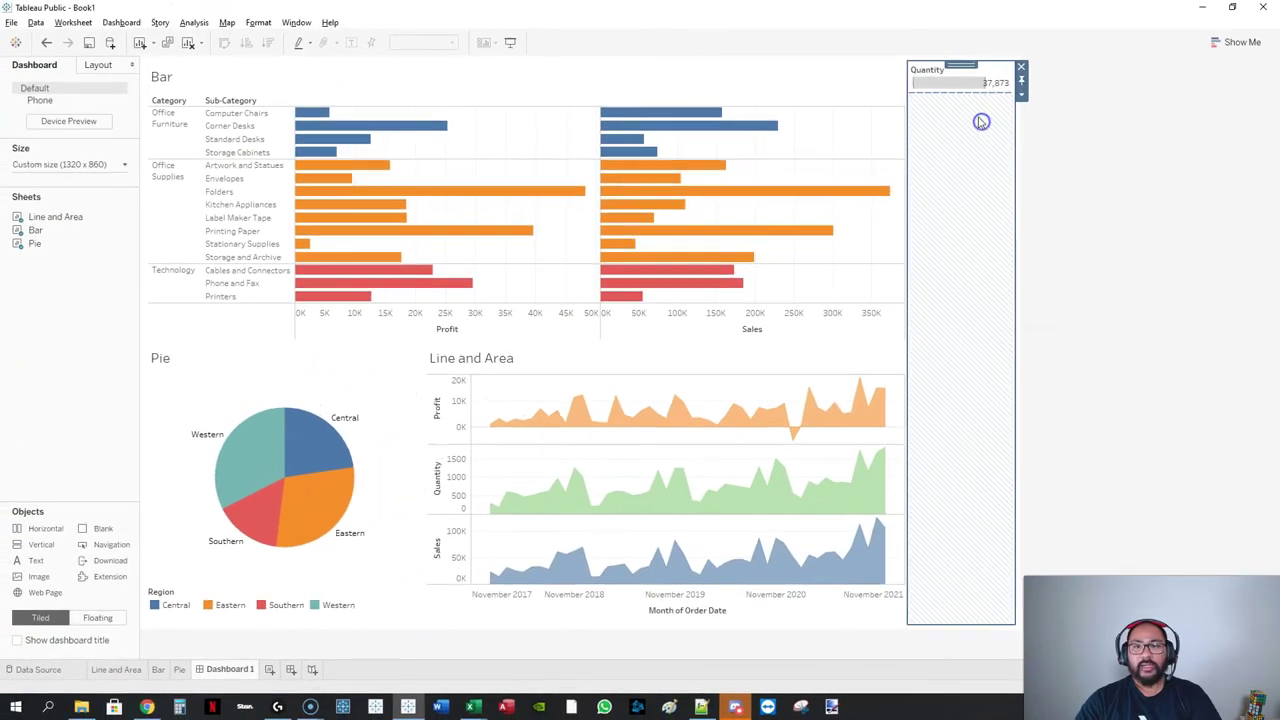
Examine the Quantity legend and the layout container that surrounds it
left_click(968, 75)
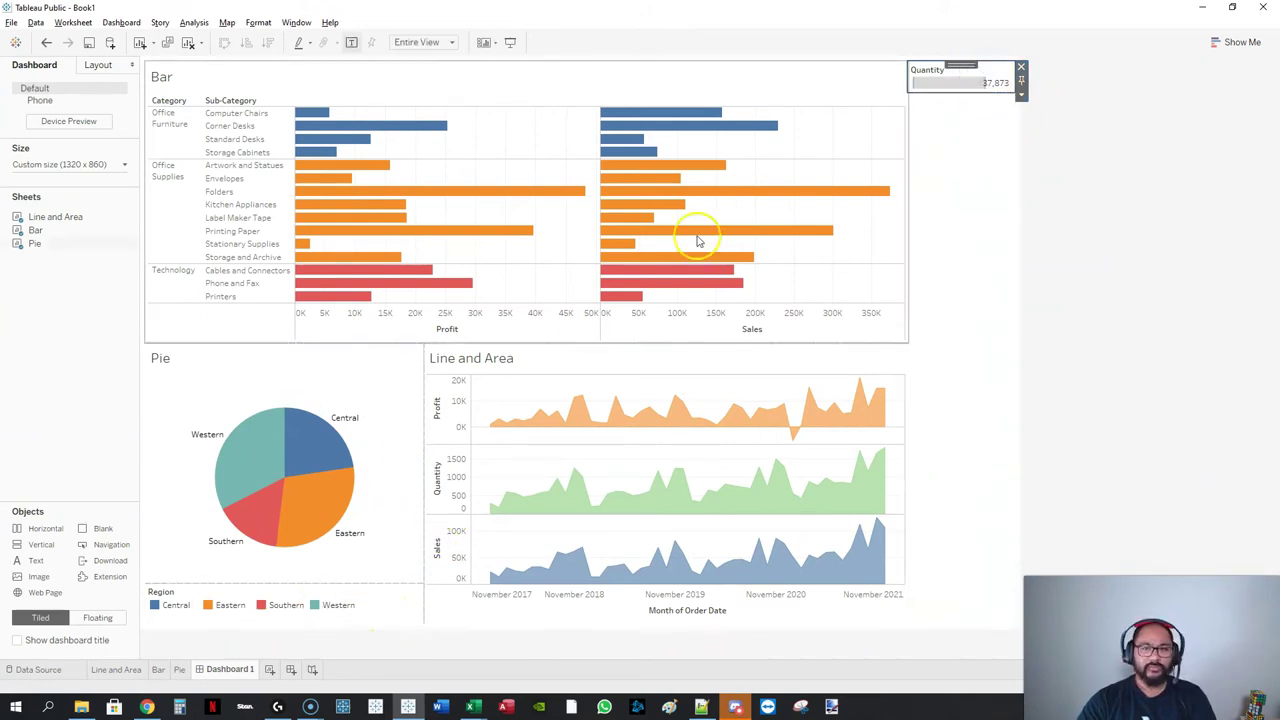
left_click(937, 214)
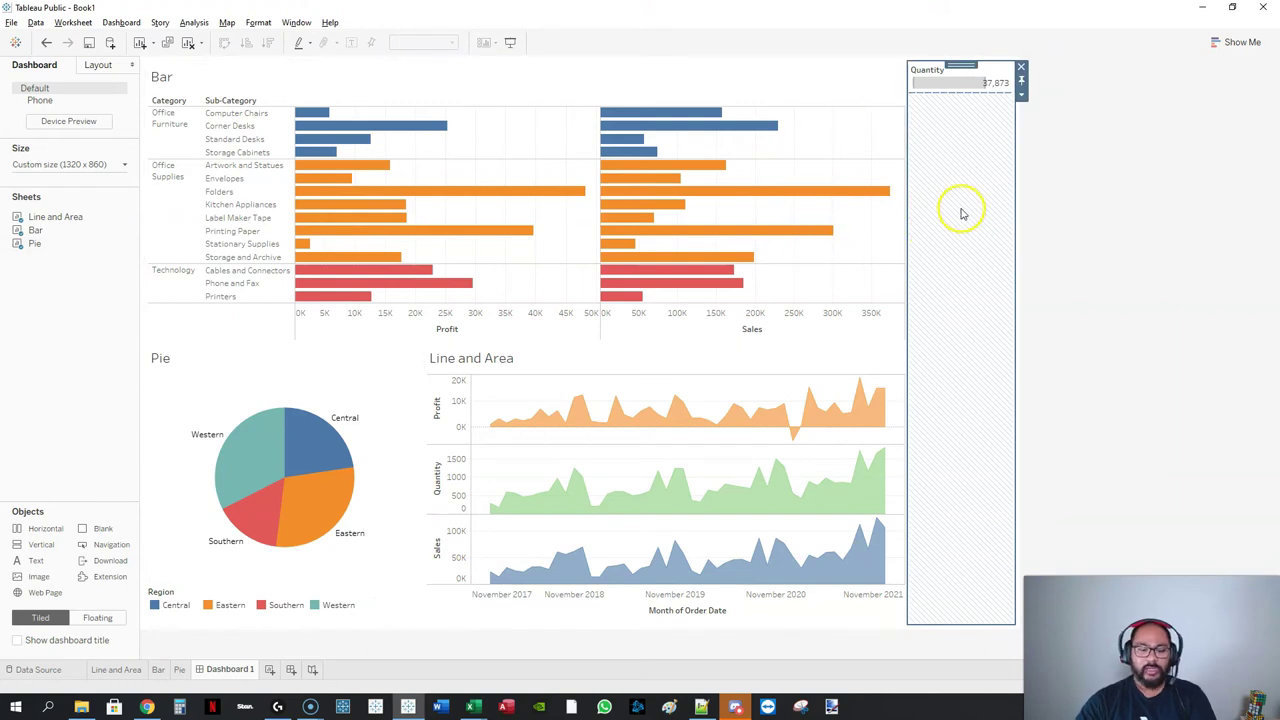
mouse_move(909, 62)
left_mouse_down()
mouse_move(1014, 53)
mouse_move(1007, 596)
left_mouse_up()
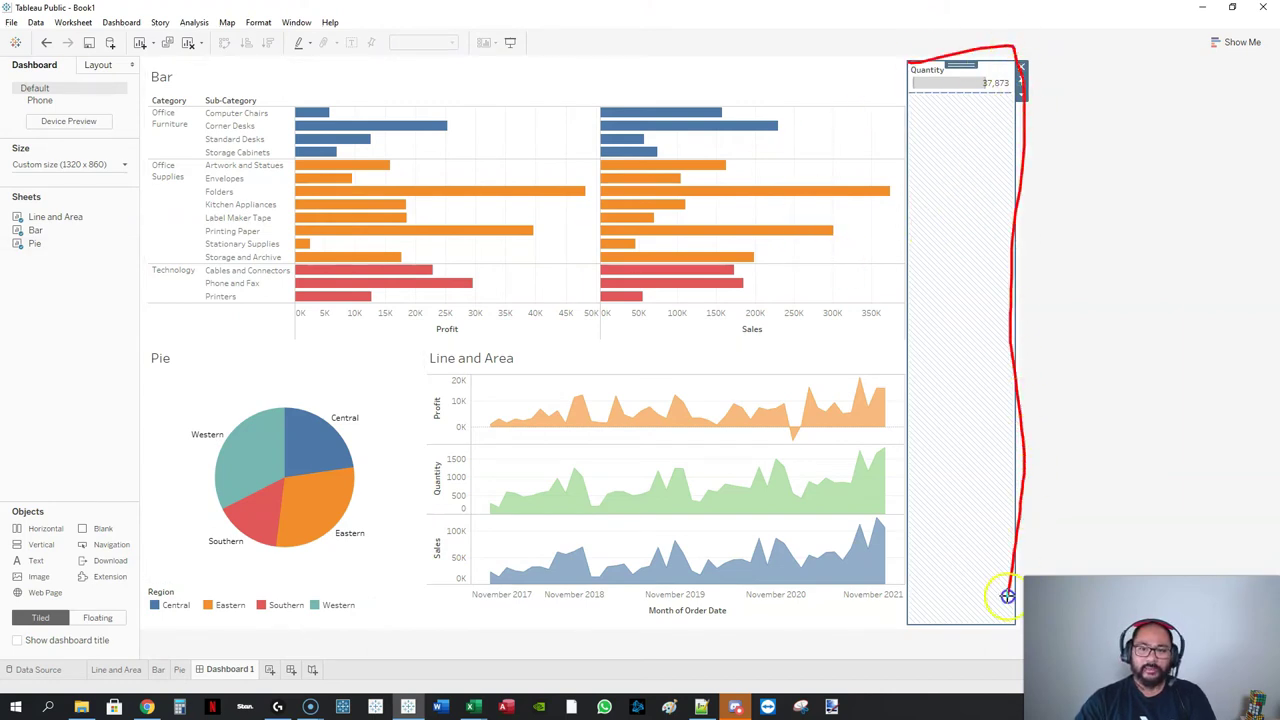
mouse_move(909, 644)
left_mouse_down()
mouse_move(917, 451)
mouse_move(894, 49)
left_mouse_up()
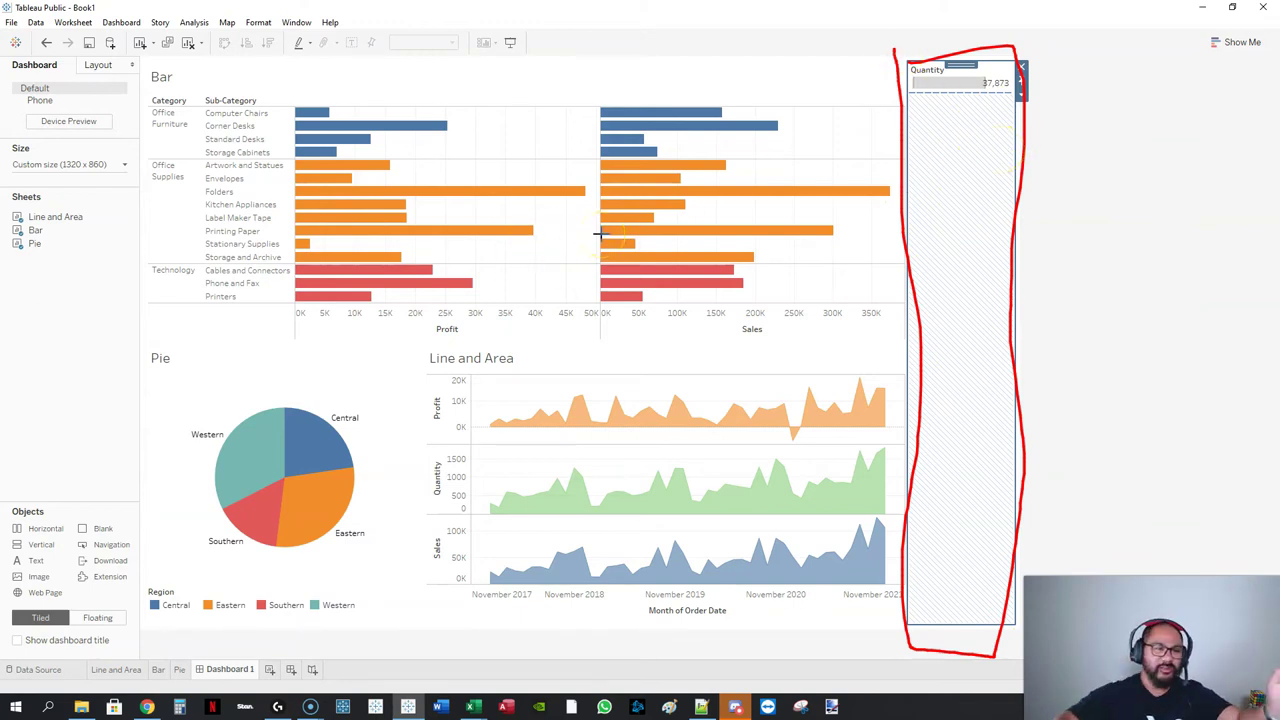
left_click_drag(922, 113, 1018, 122)
left_click_drag(994, 183, 960, 177)
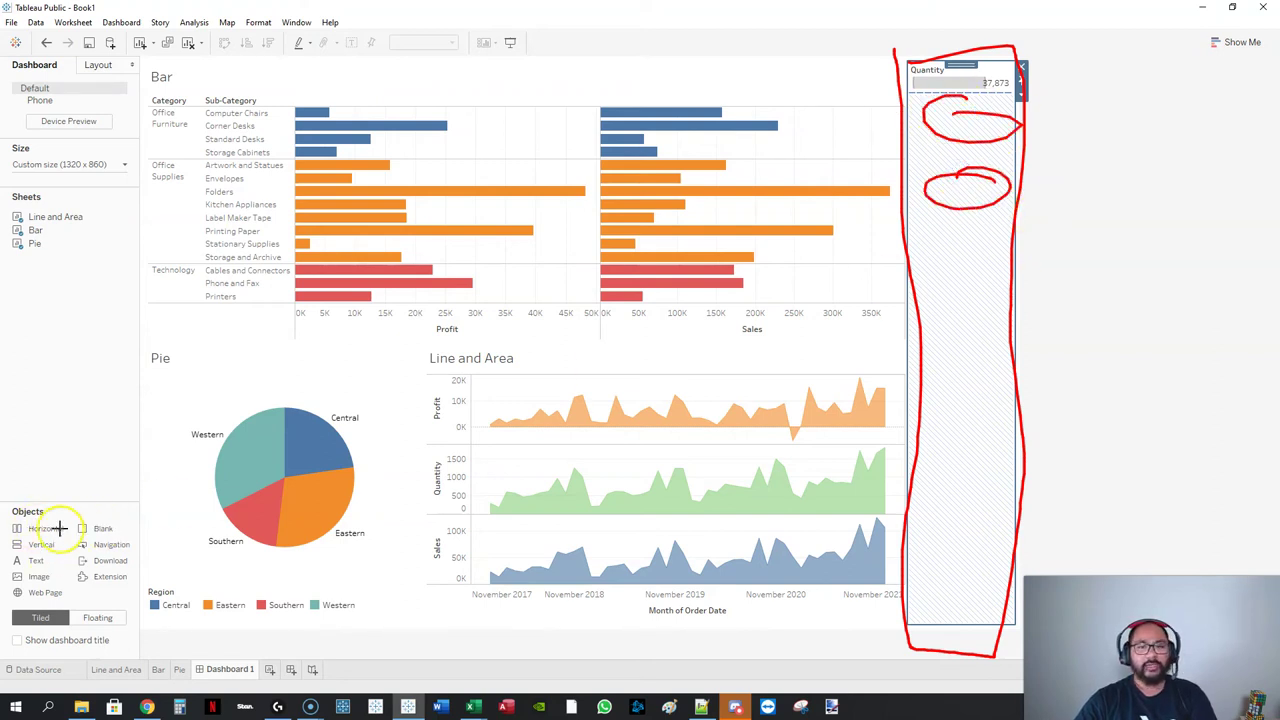
key("Escape")
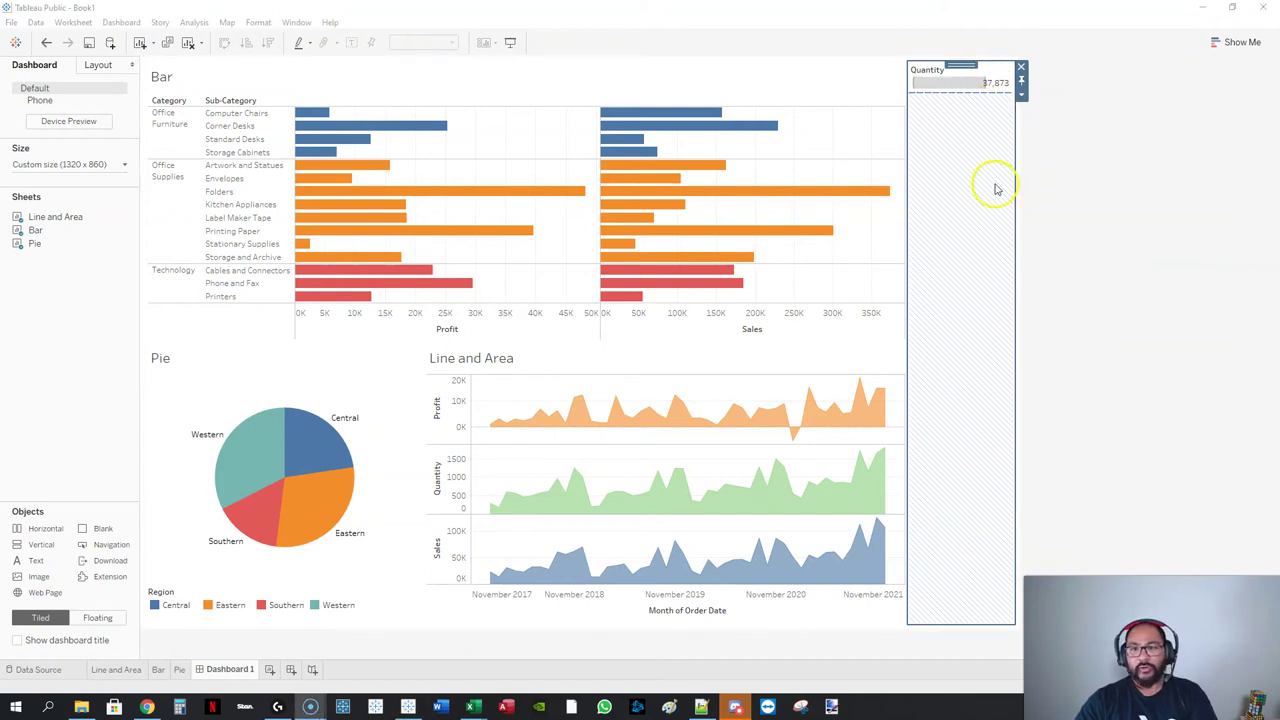
left_click(1102, 155)
left_click(966, 72)
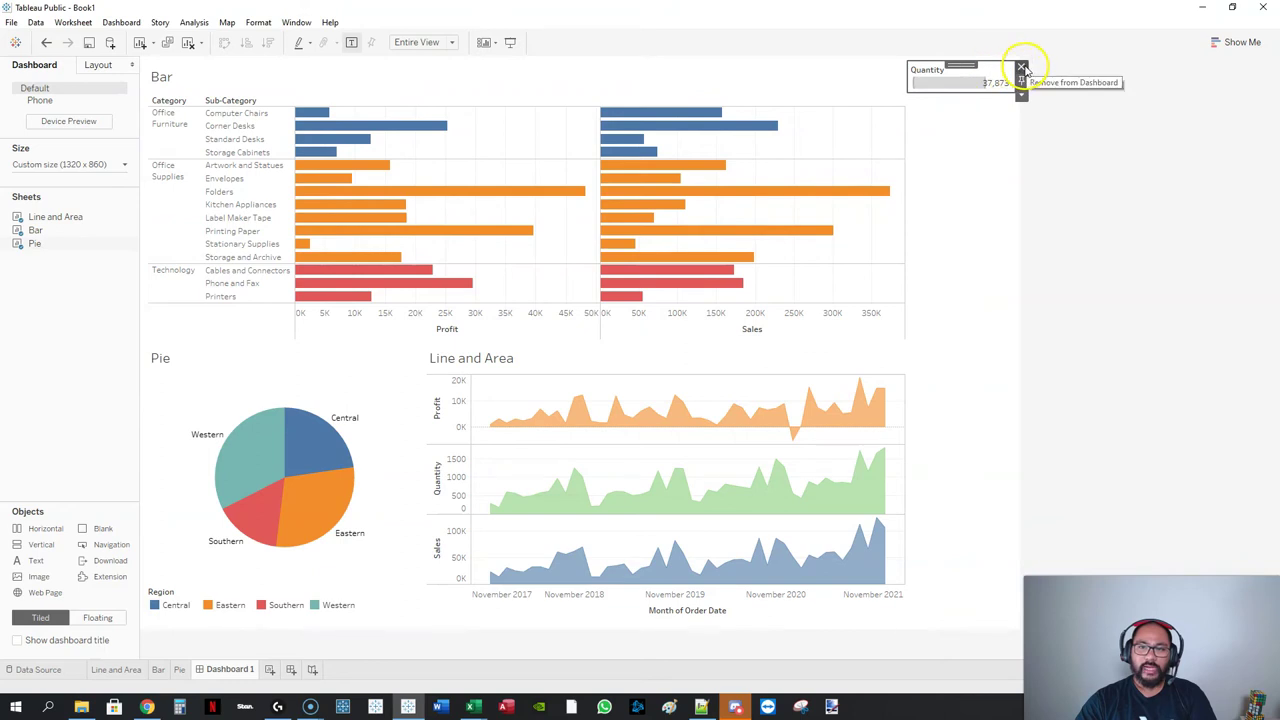
mouse_move(1014, 90)
left_mouse_down()
mouse_move(1020, 157)
mouse_move(982, 218)
left_mouse_up()
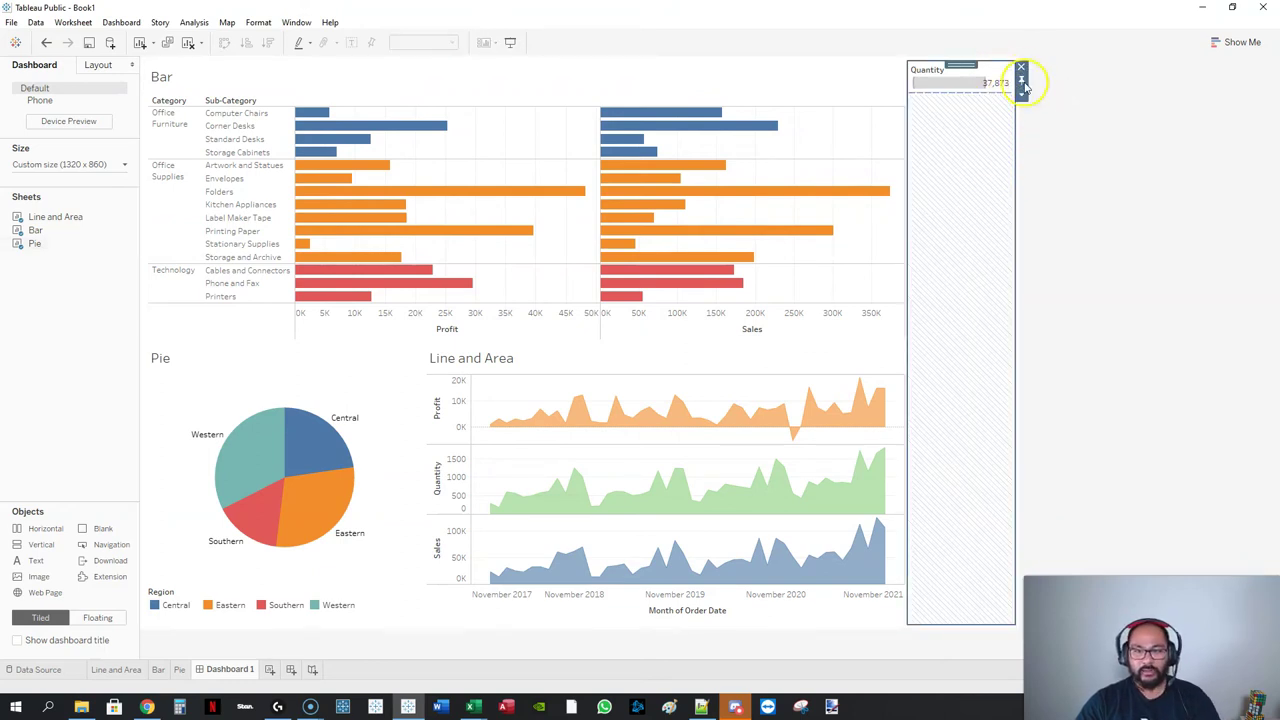
Delete the layout container holding the Quantity legend, together with the legend itself
left_click(1146, 210)
left_click(967, 328)
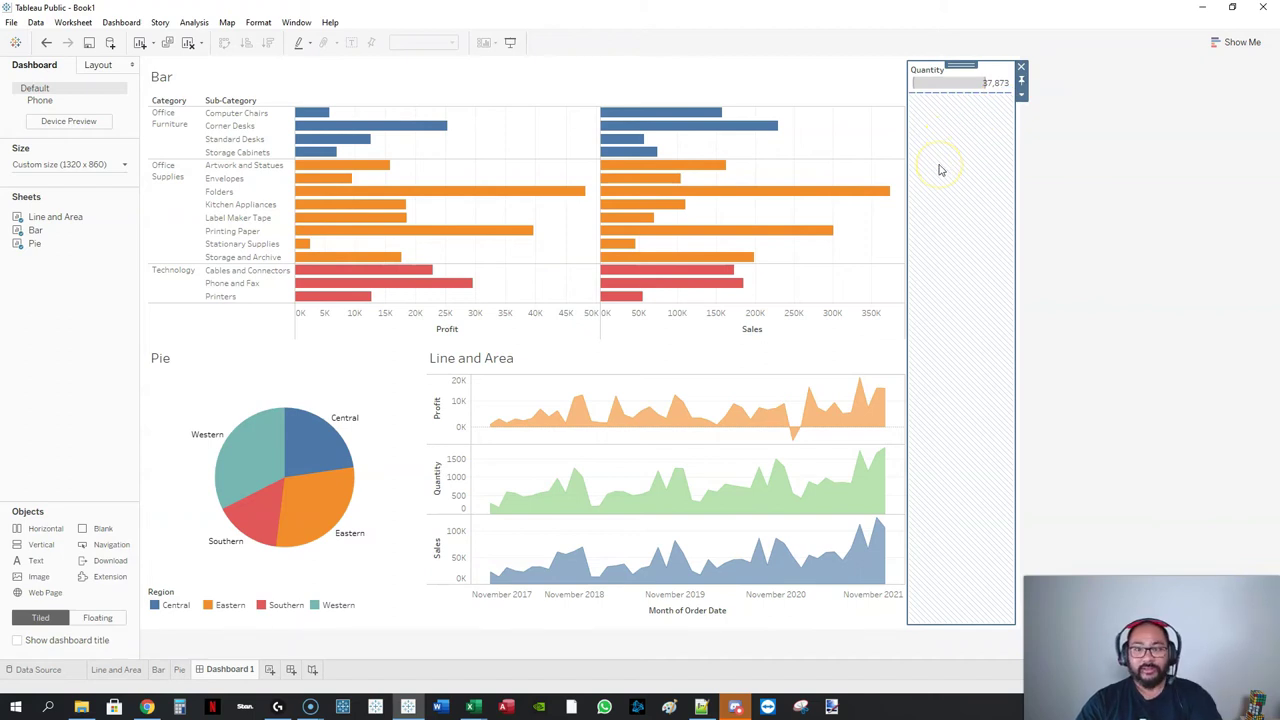
left_click(1024, 67)
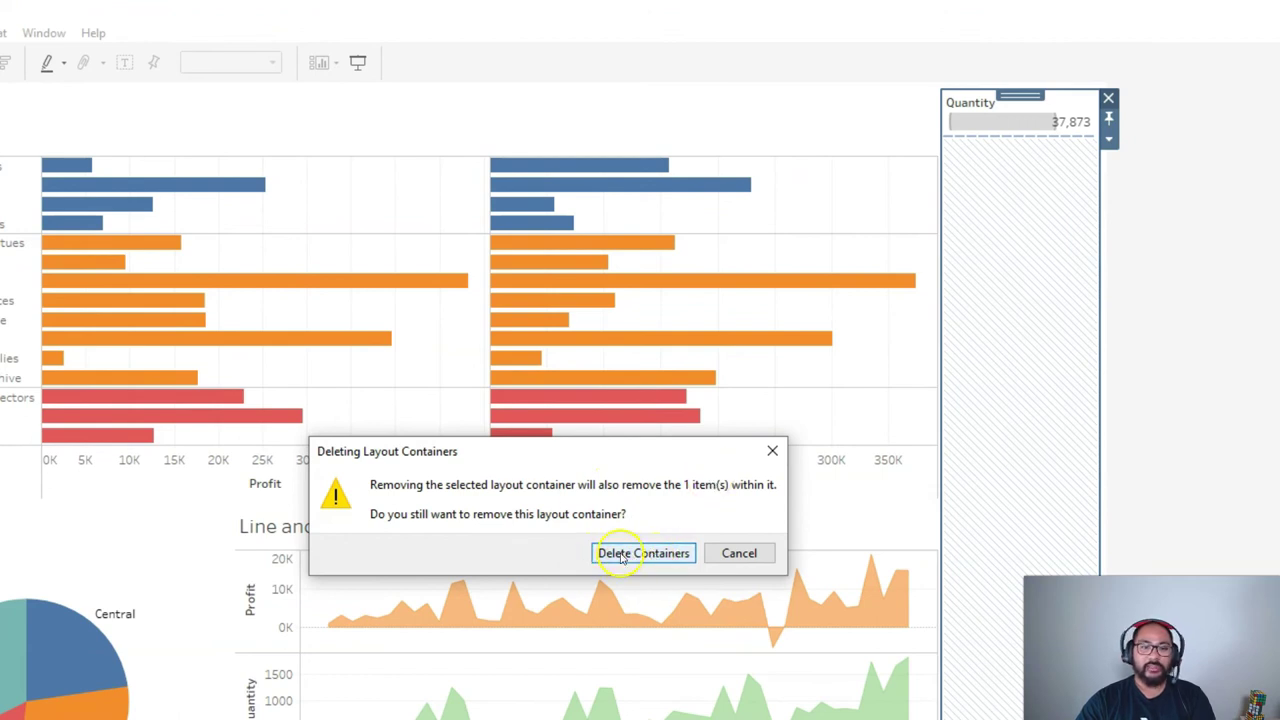
left_click(622, 555)
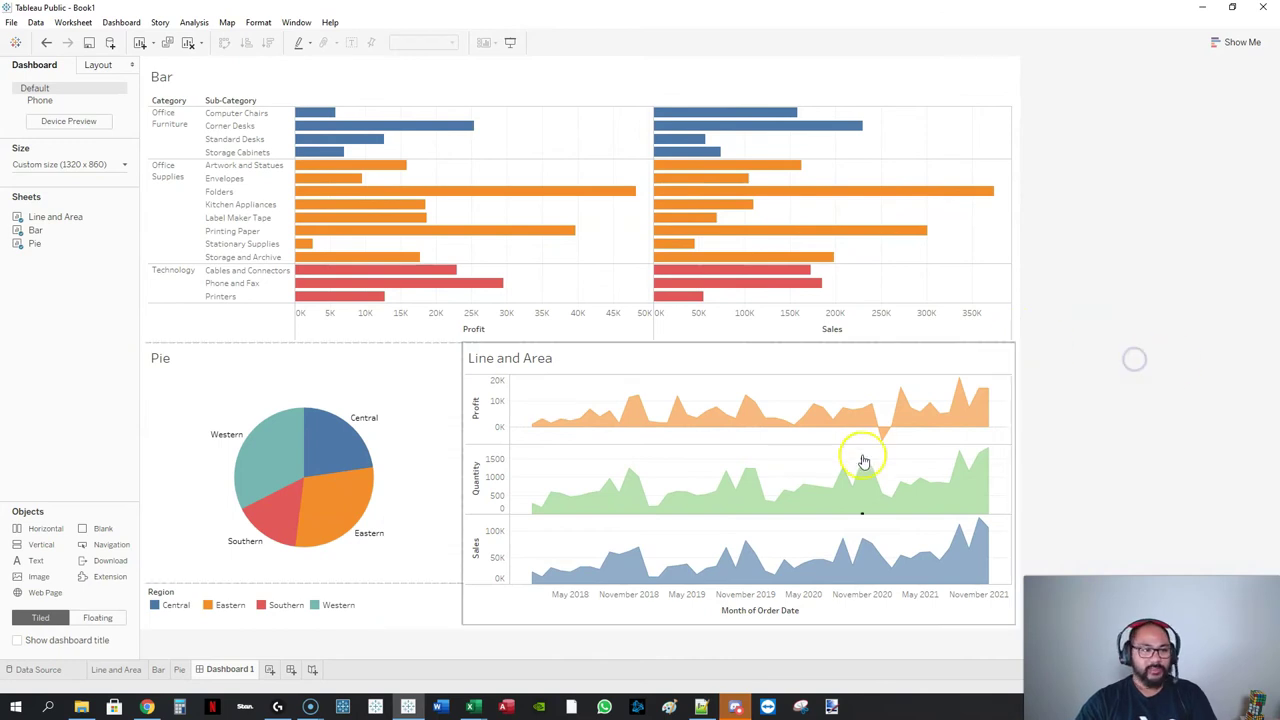
left_click(1080, 319)
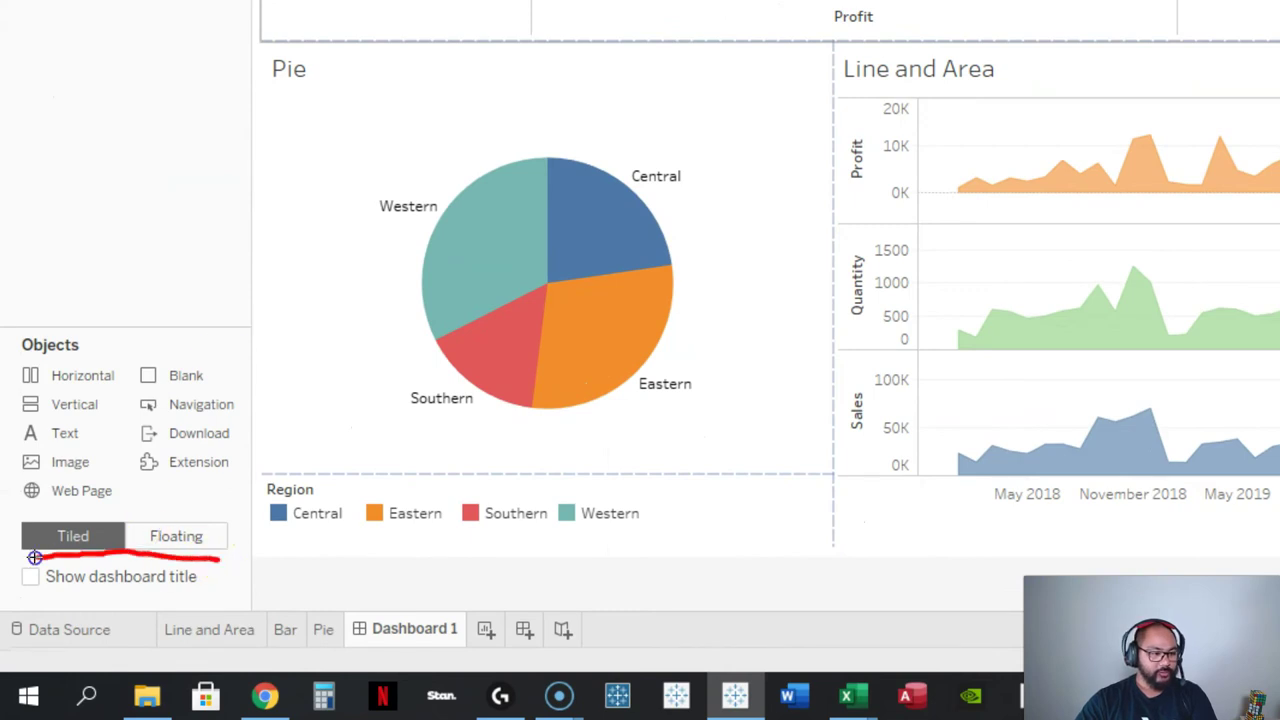
Show the dashboard title and change its text to "My Most Colourful Dashboard"
left_click_drag(15, 600, 211, 577)
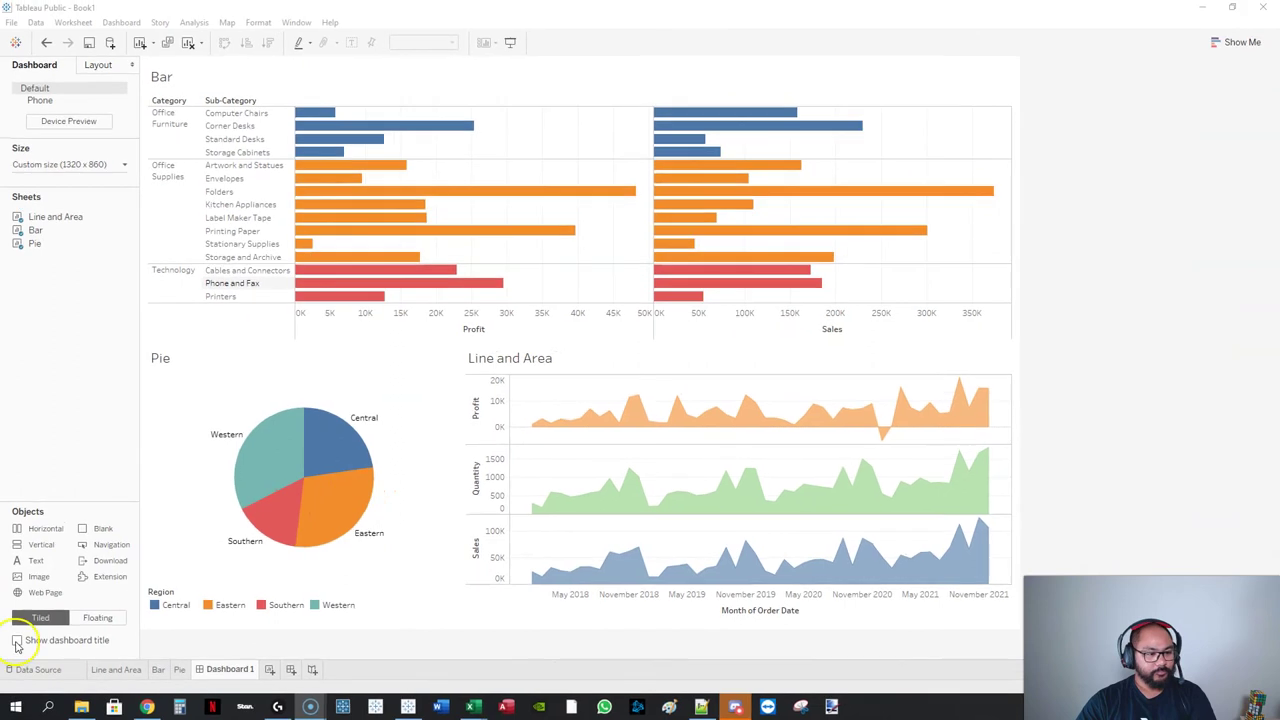
left_click(17, 641)
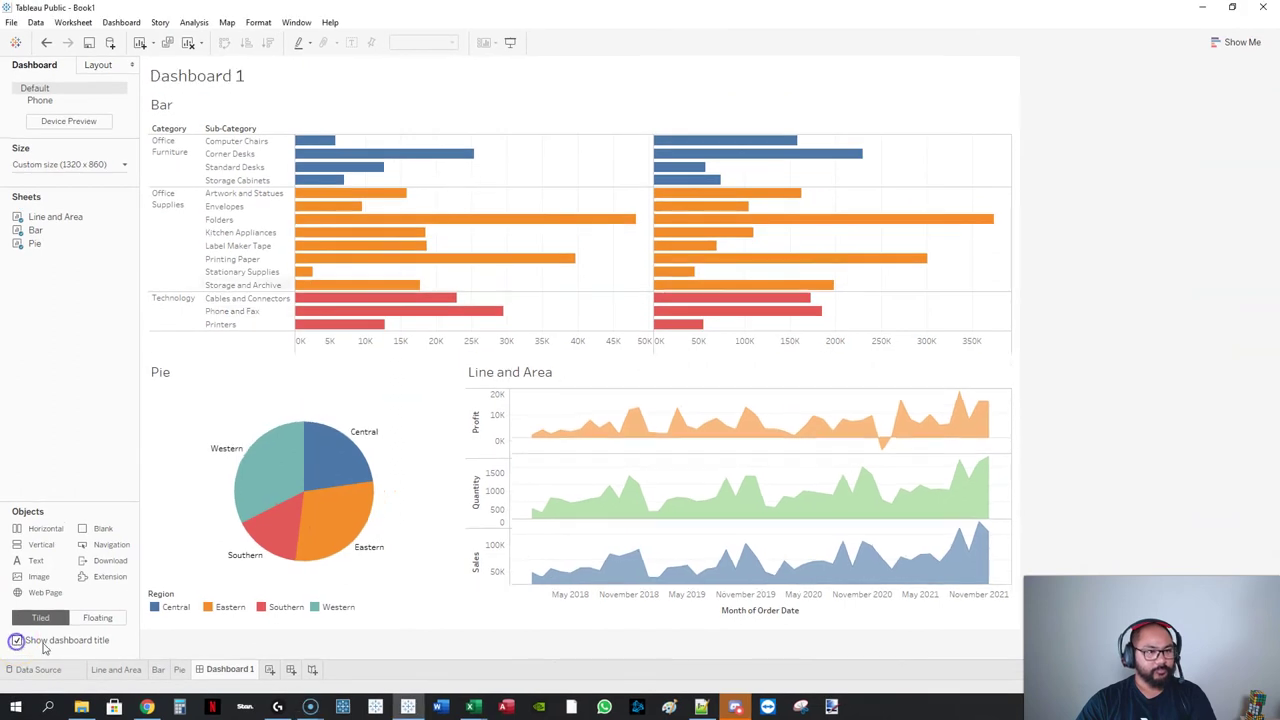
left_click(227, 78)
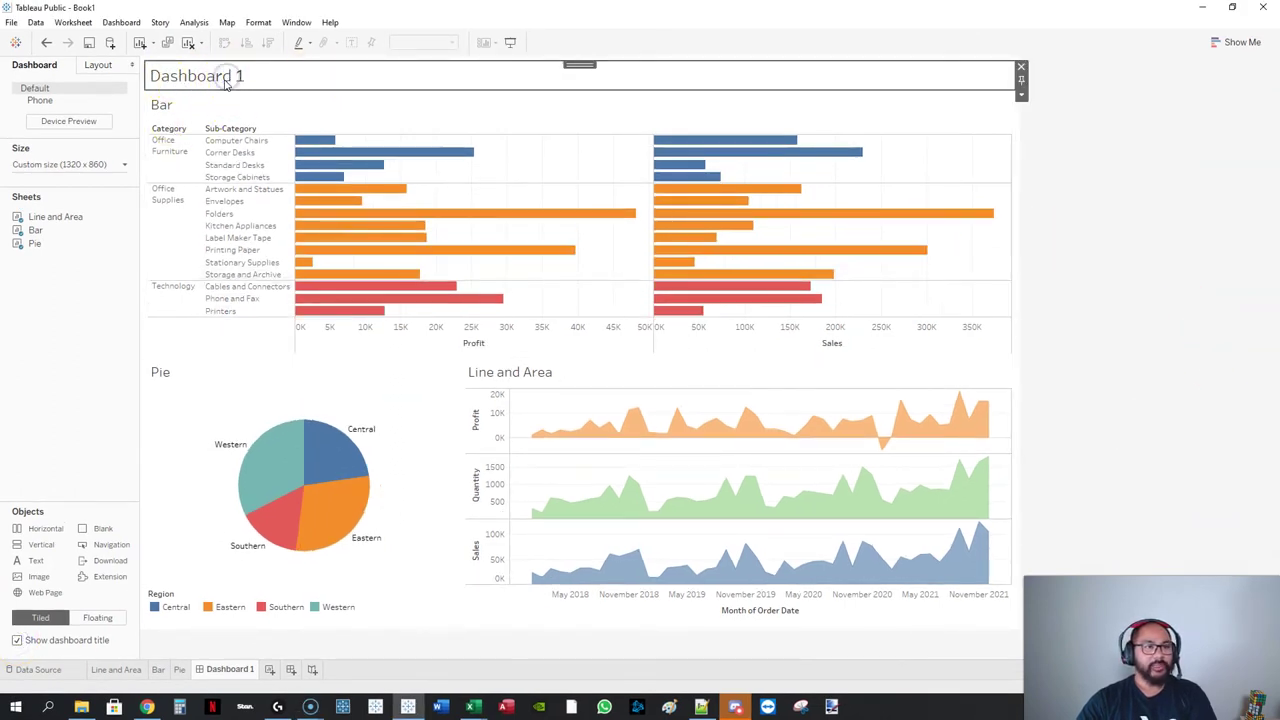
double_click(227, 78)
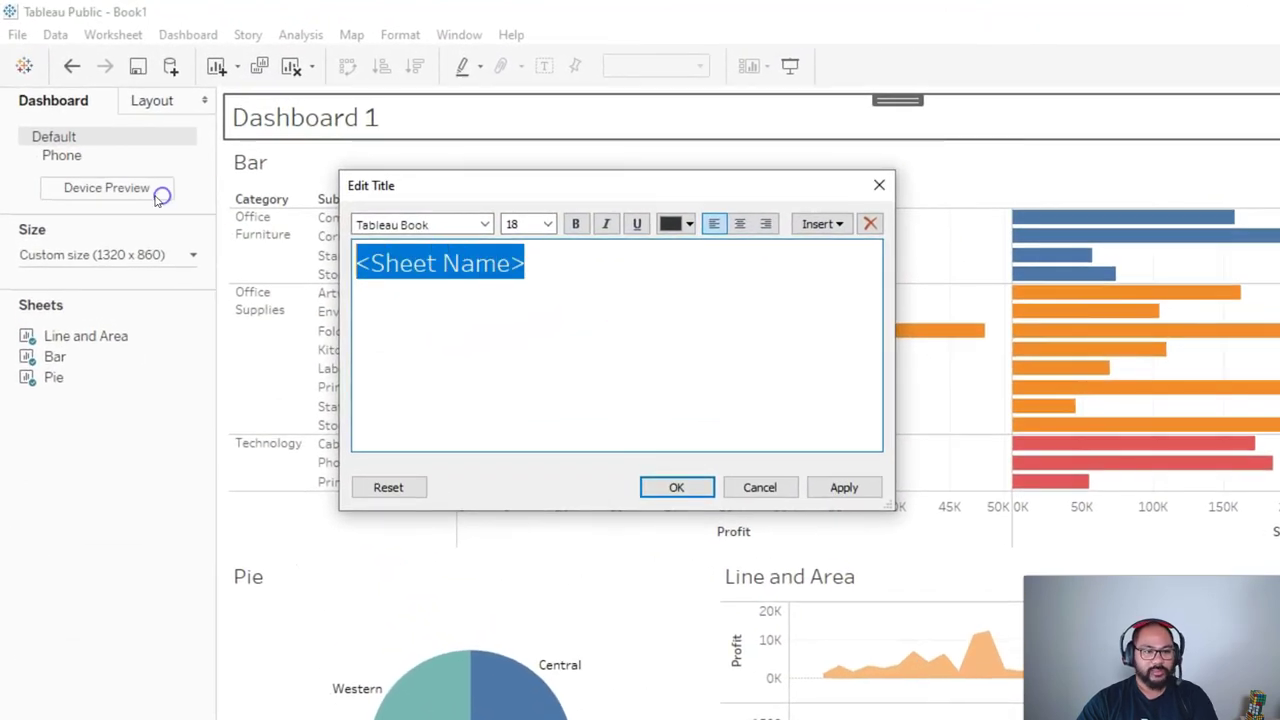
type("My Mo")
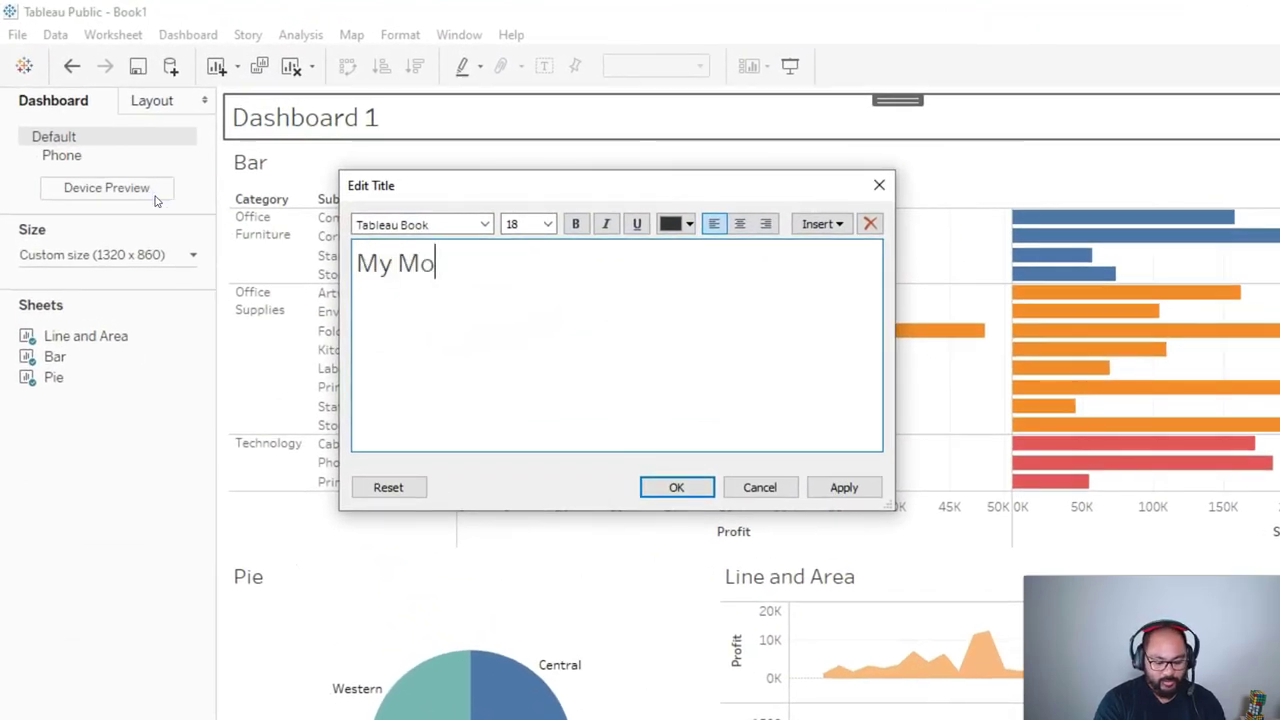
type("st Colourful Dashboard")
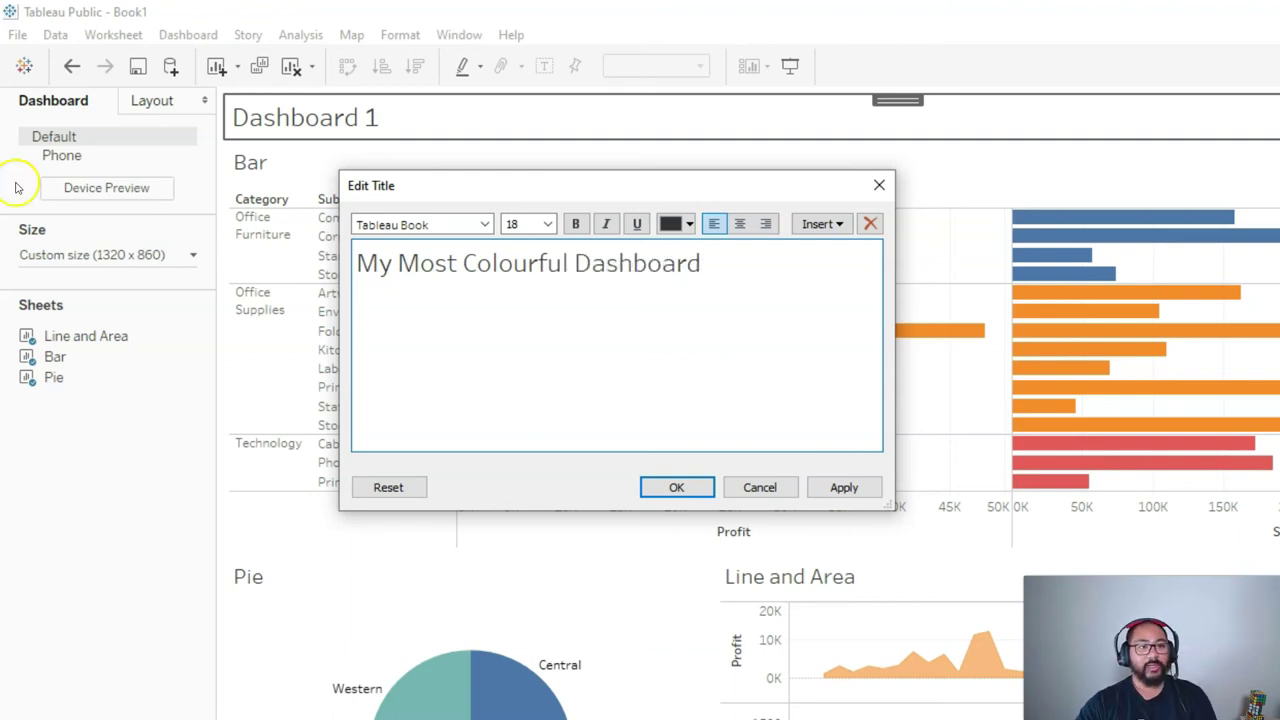
Format the dashboard title text at size 22, in blue, bold and centred, and apply it
left_click_drag(765, 287, 346, 263)
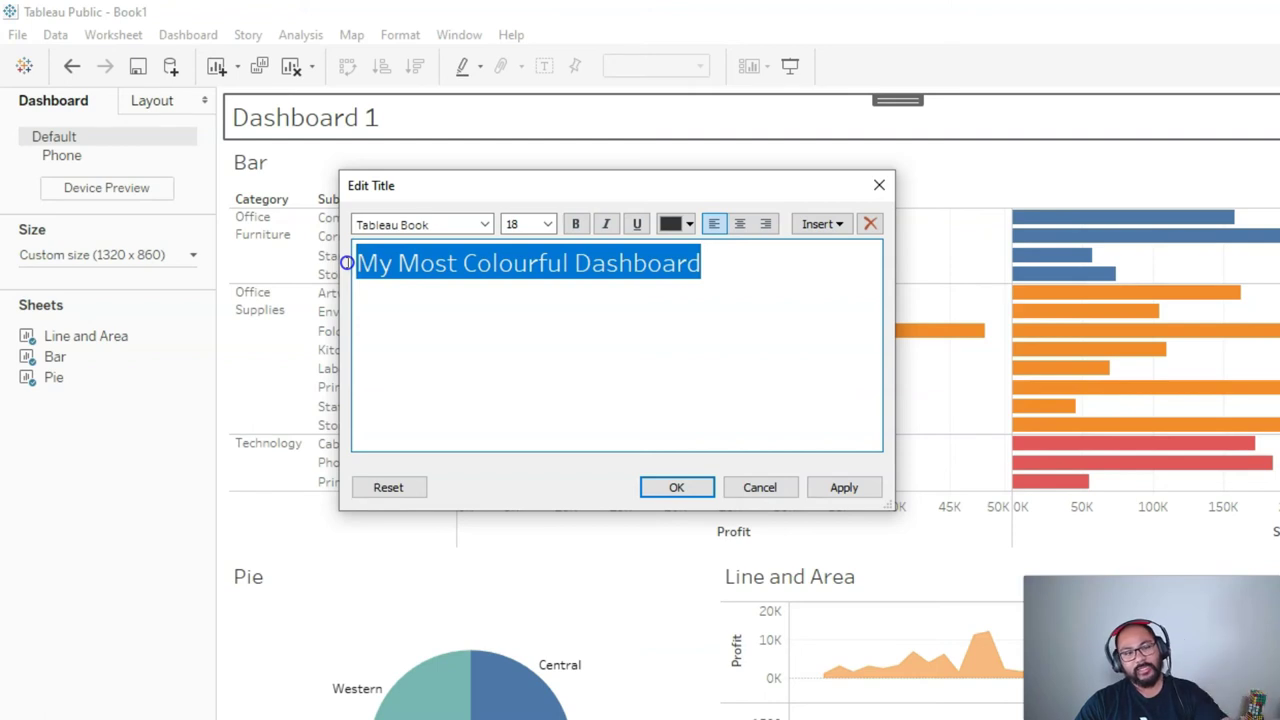
left_click(548, 224)
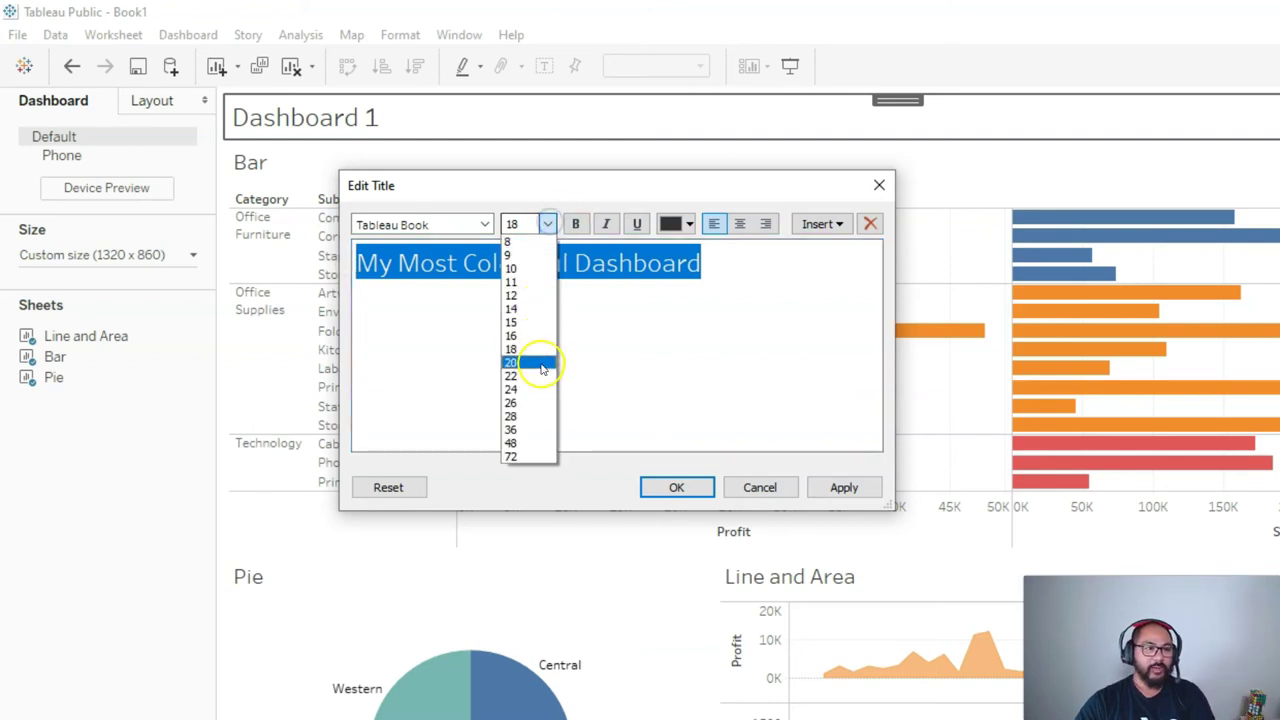
left_click(539, 373)
left_click(688, 224)
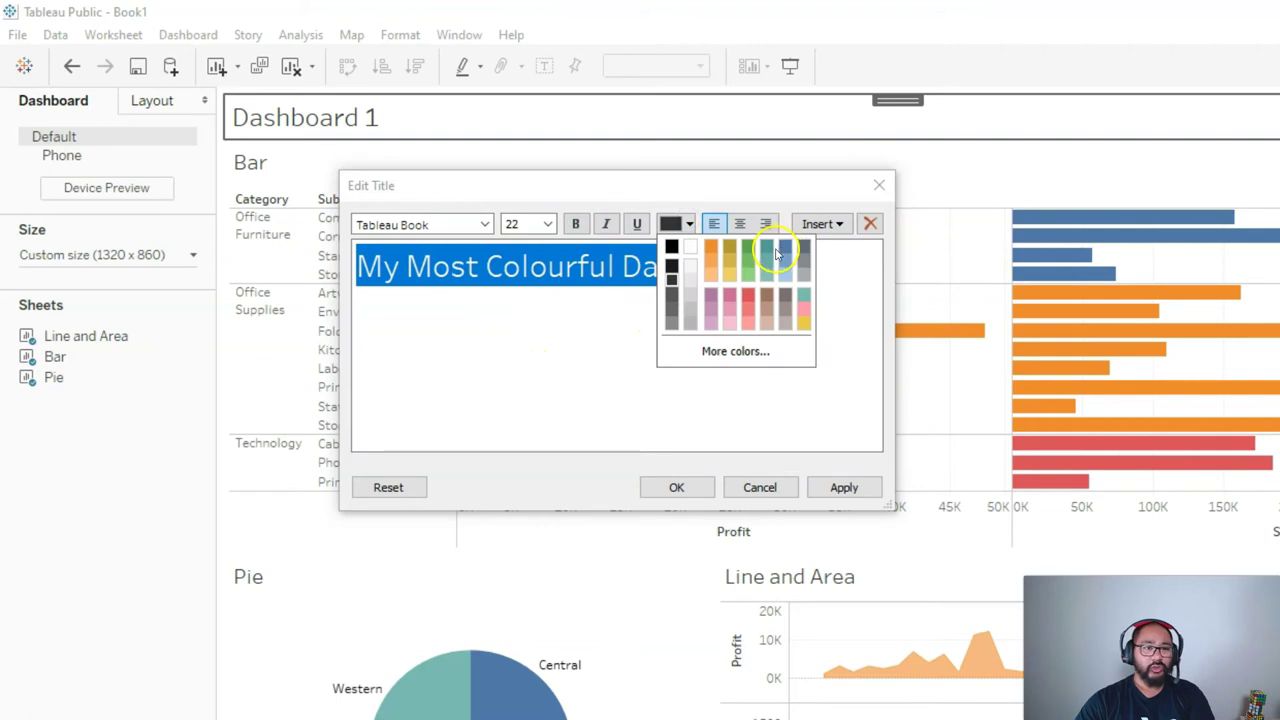
left_click(784, 250)
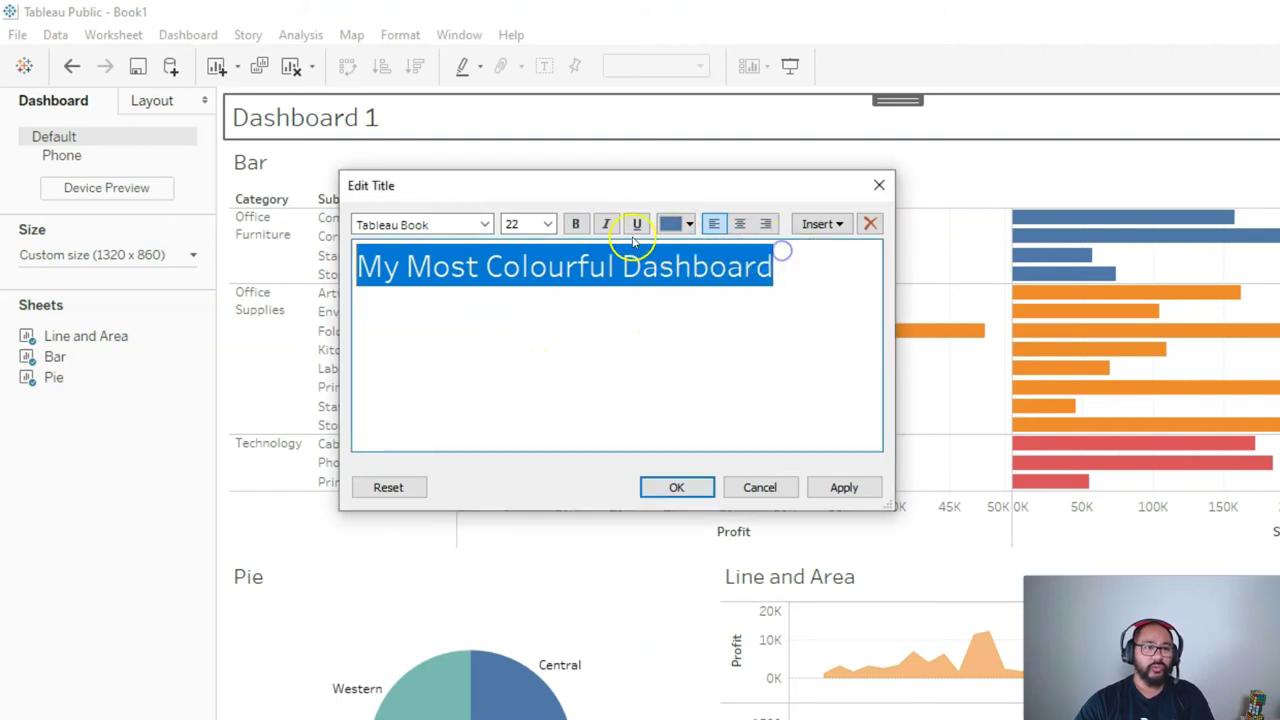
left_click(576, 224)
left_click(740, 224)
left_click(710, 374)
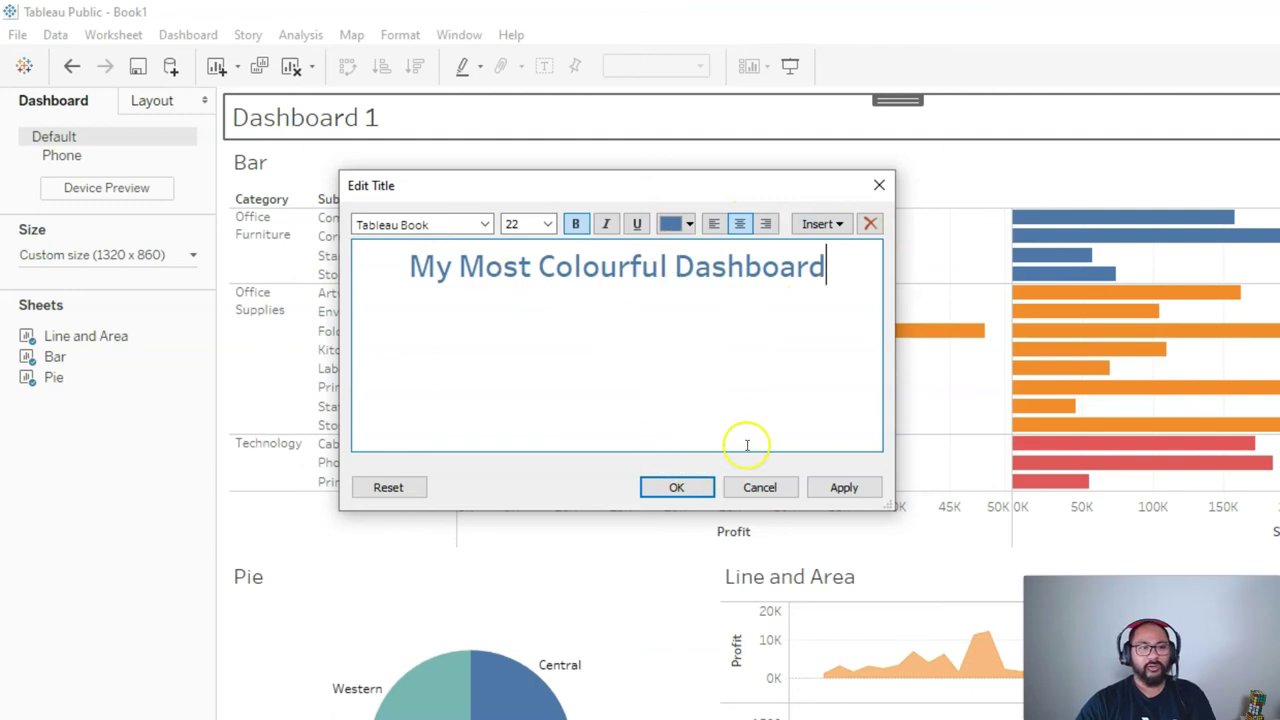
left_click(677, 487)
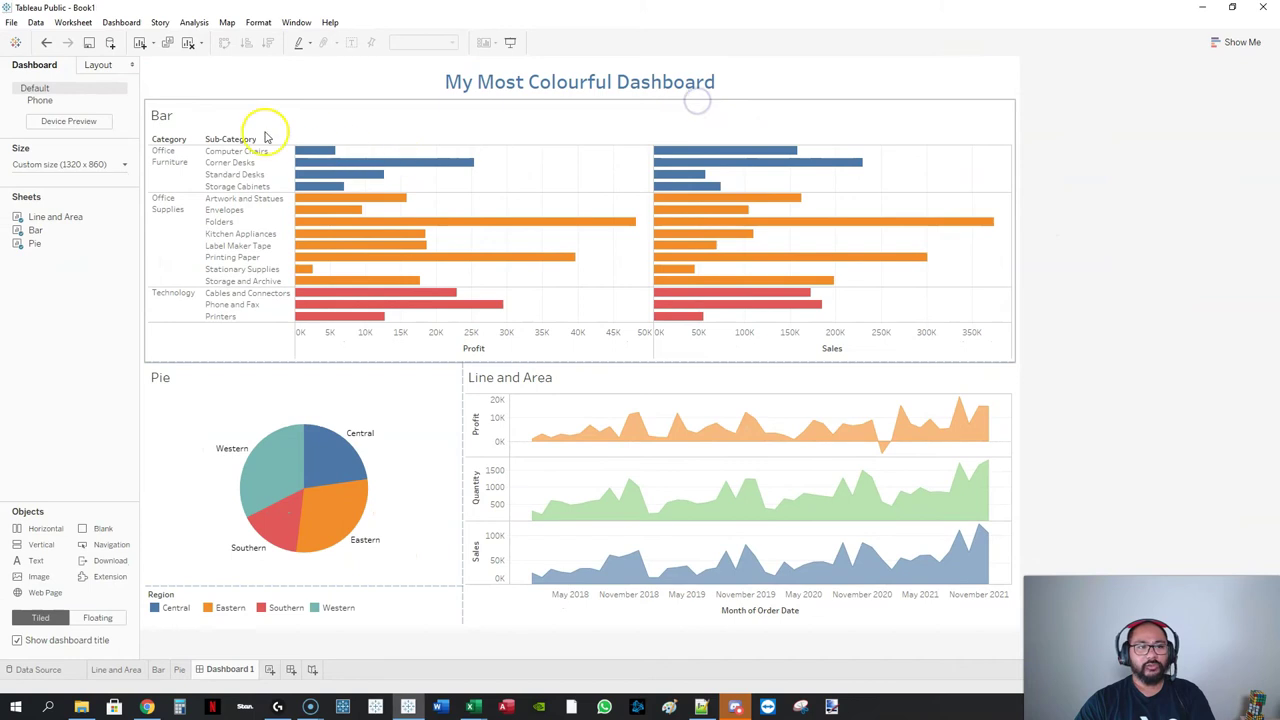
Examine the Bar, Pie and Line and Area chart titles against their matching worksheet names
left_click(168, 117)
left_click(187, 378)
left_click(600, 358)
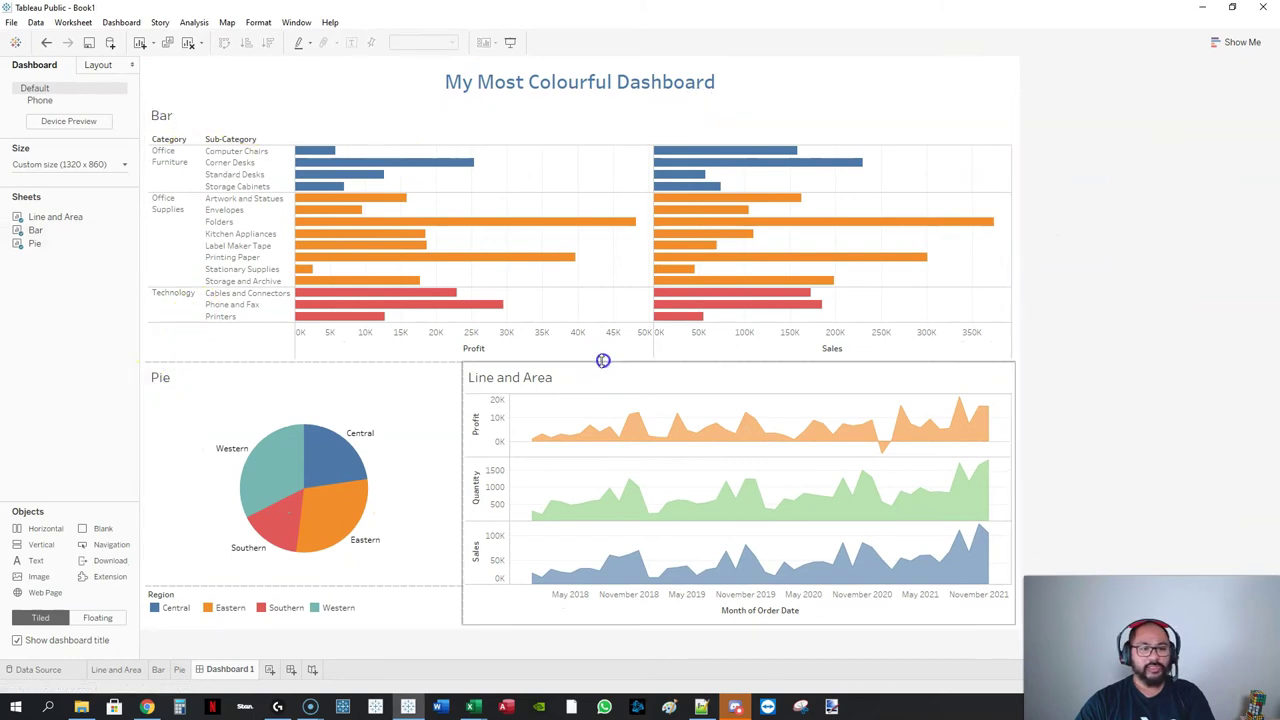
left_click(568, 377)
mouse_move(562, 378)
left_mouse_down()
mouse_move(461, 360)
mouse_move(556, 385)
mouse_move(539, 364)
mouse_move(296, 535)
mouse_move(146, 657)
left_mouse_up()
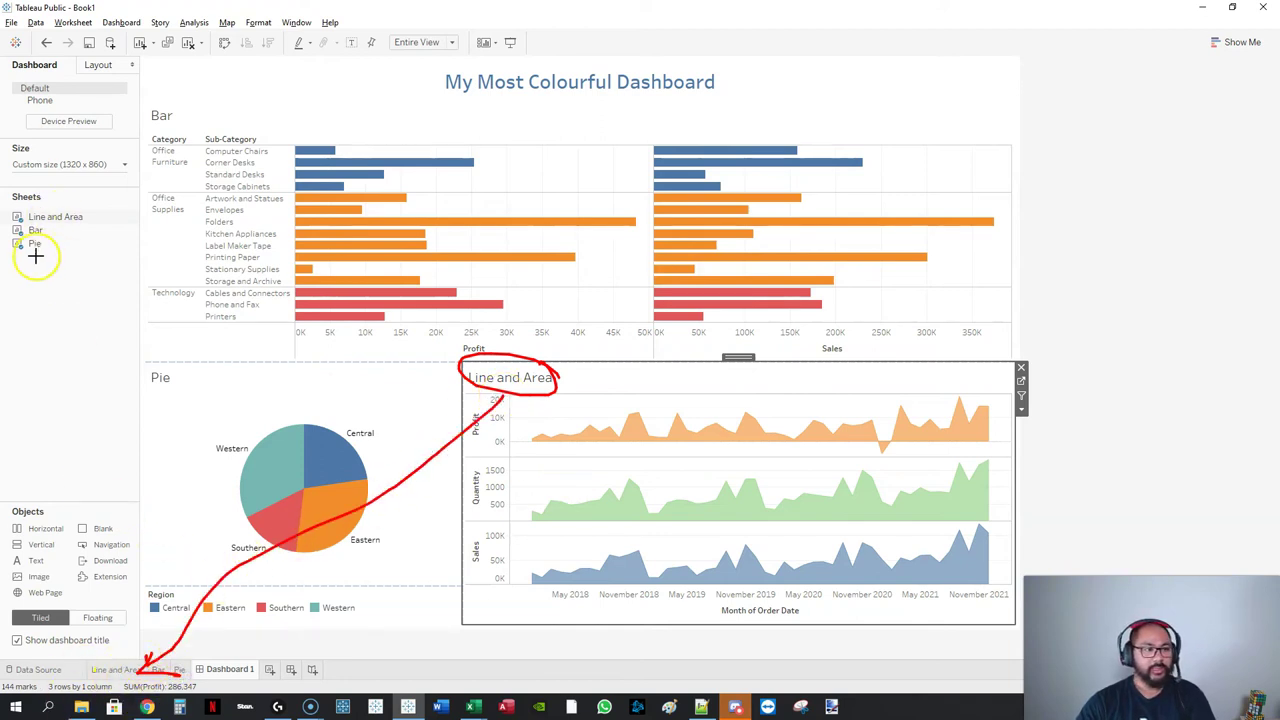
left_click_drag(30, 312, 68, 314)
left_click_drag(40, 258, 54, 286)
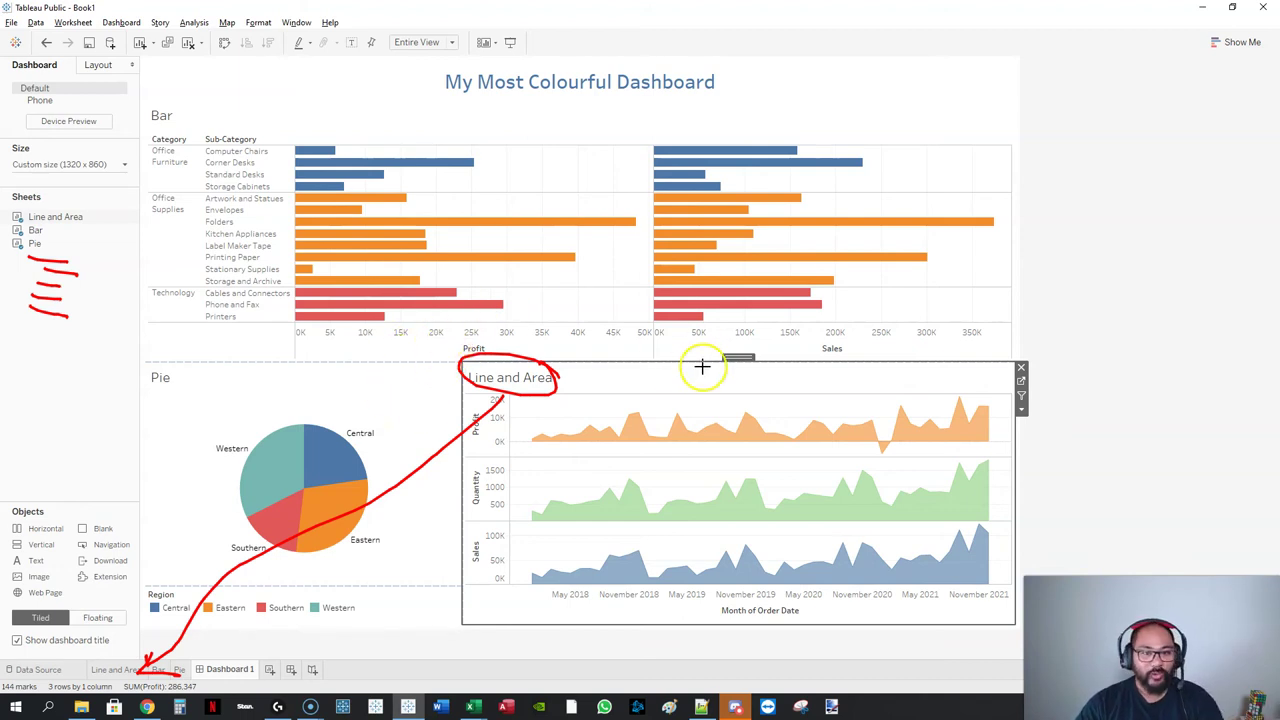
key("Escape")
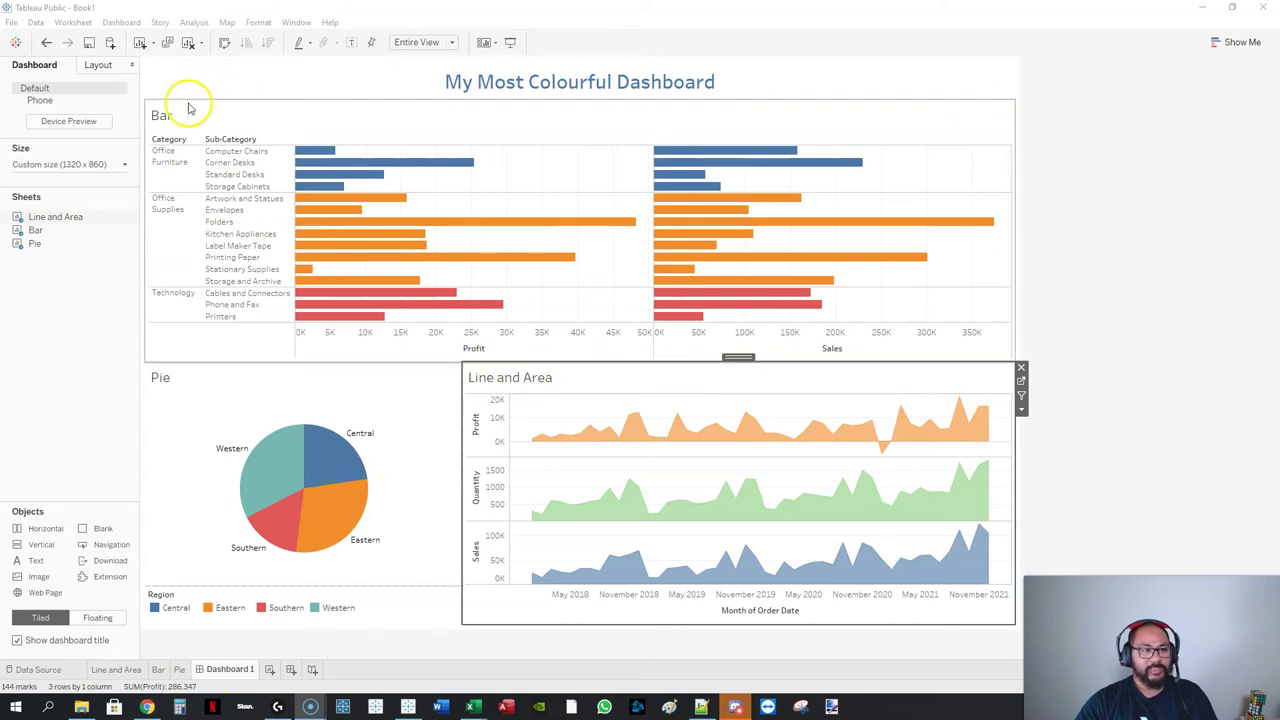
Change the Bar chart's title to "Category and Sub-Category Sales and Profits"
left_click(158, 118)
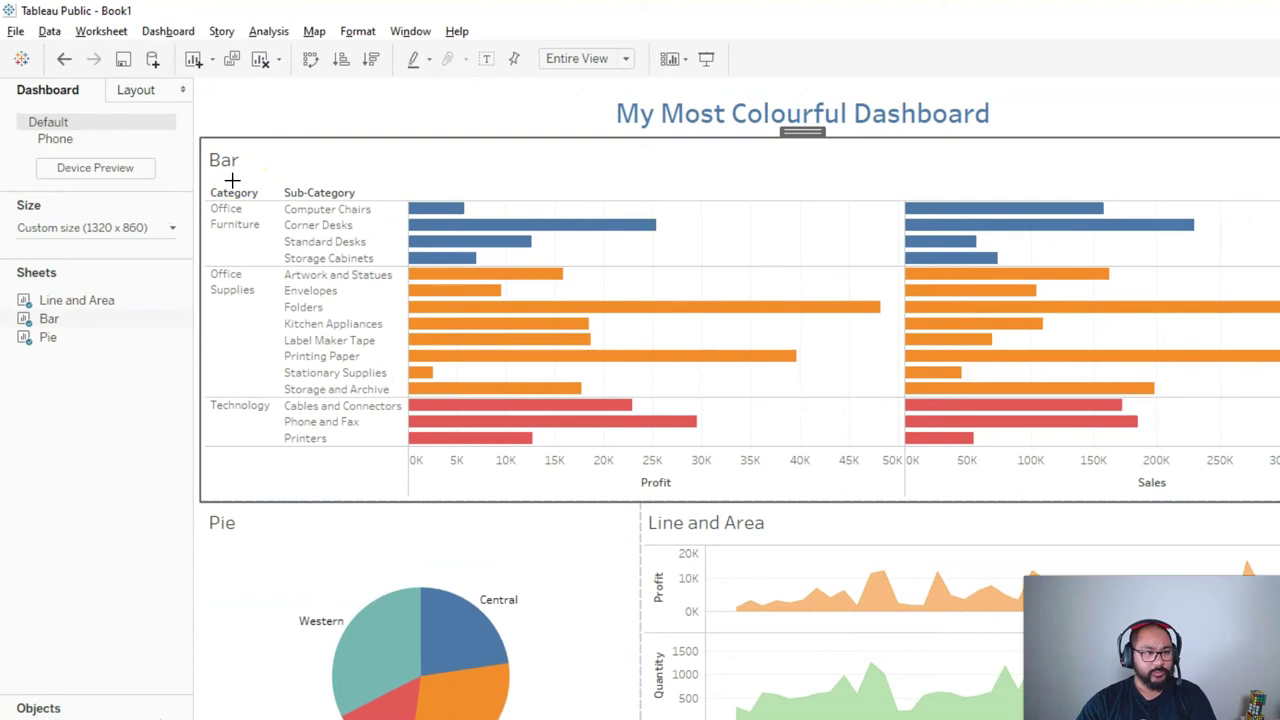
mouse_move(296, 160)
left_mouse_down()
mouse_move(197, 131)
mouse_move(283, 179)
mouse_move(231, 145)
left_mouse_up()
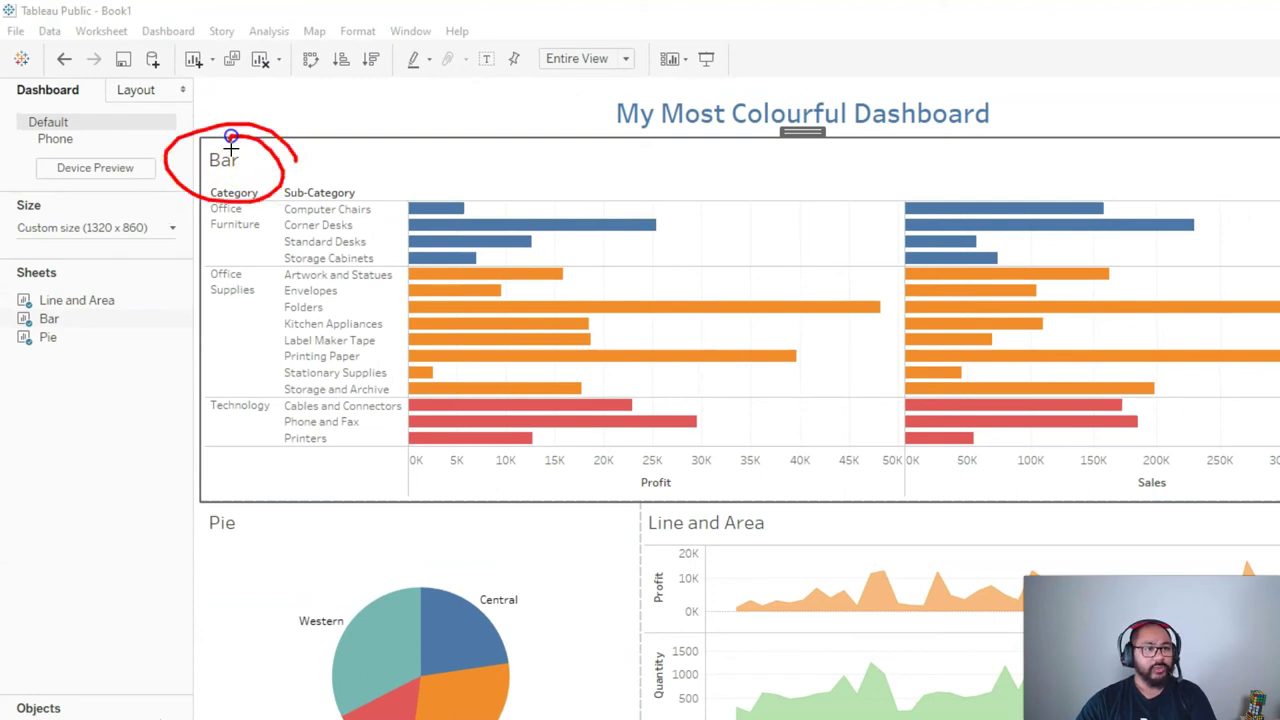
double_click(245, 172)
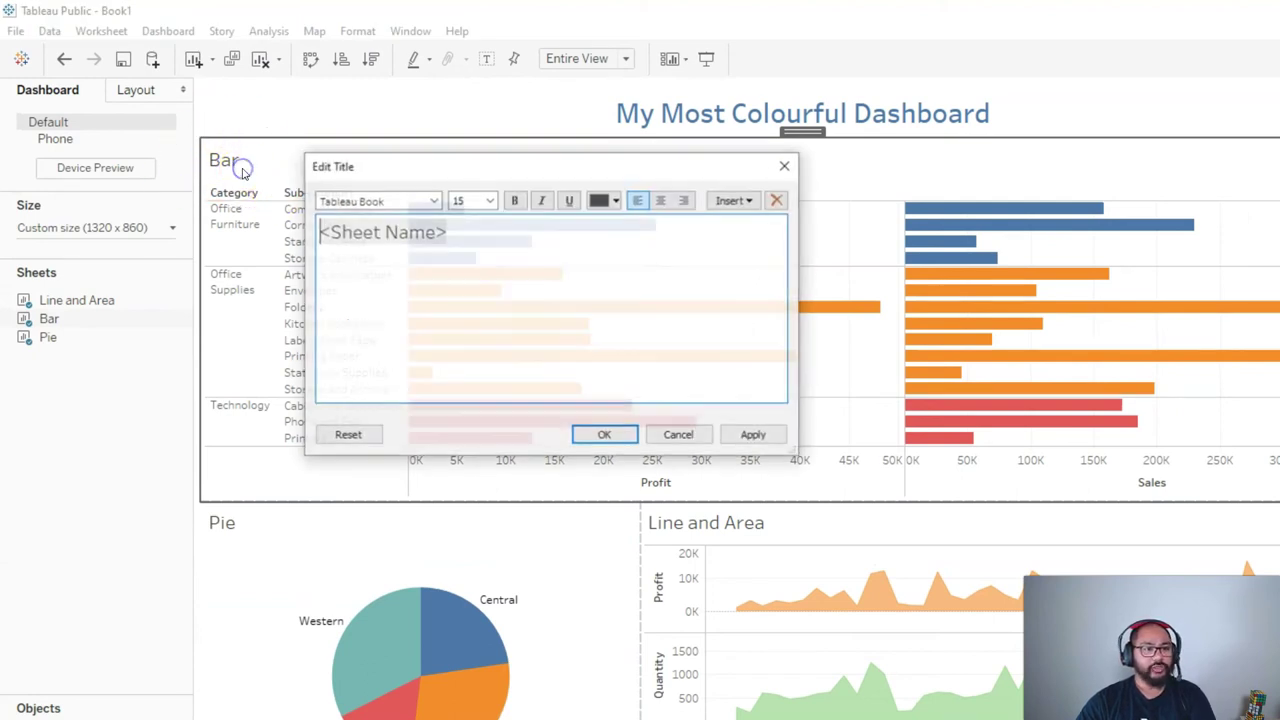
double_click(560, 259)
left_click(560, 237)
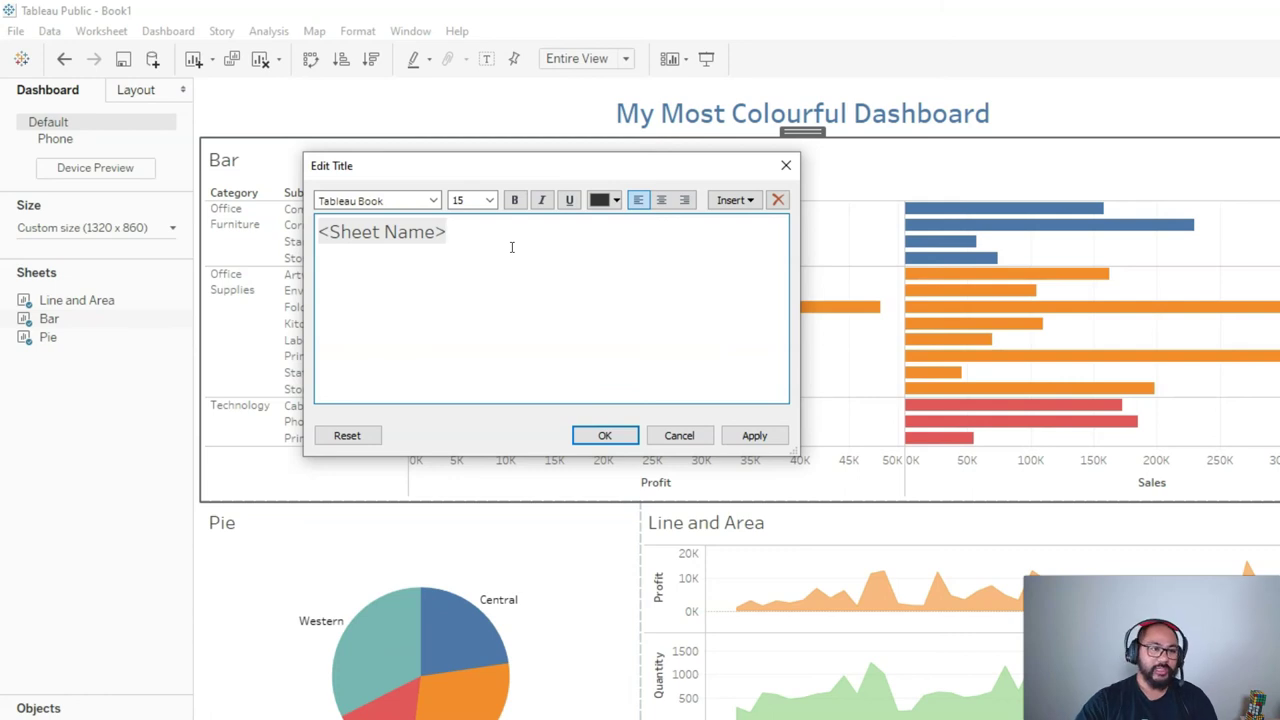
key("ctrl+a")
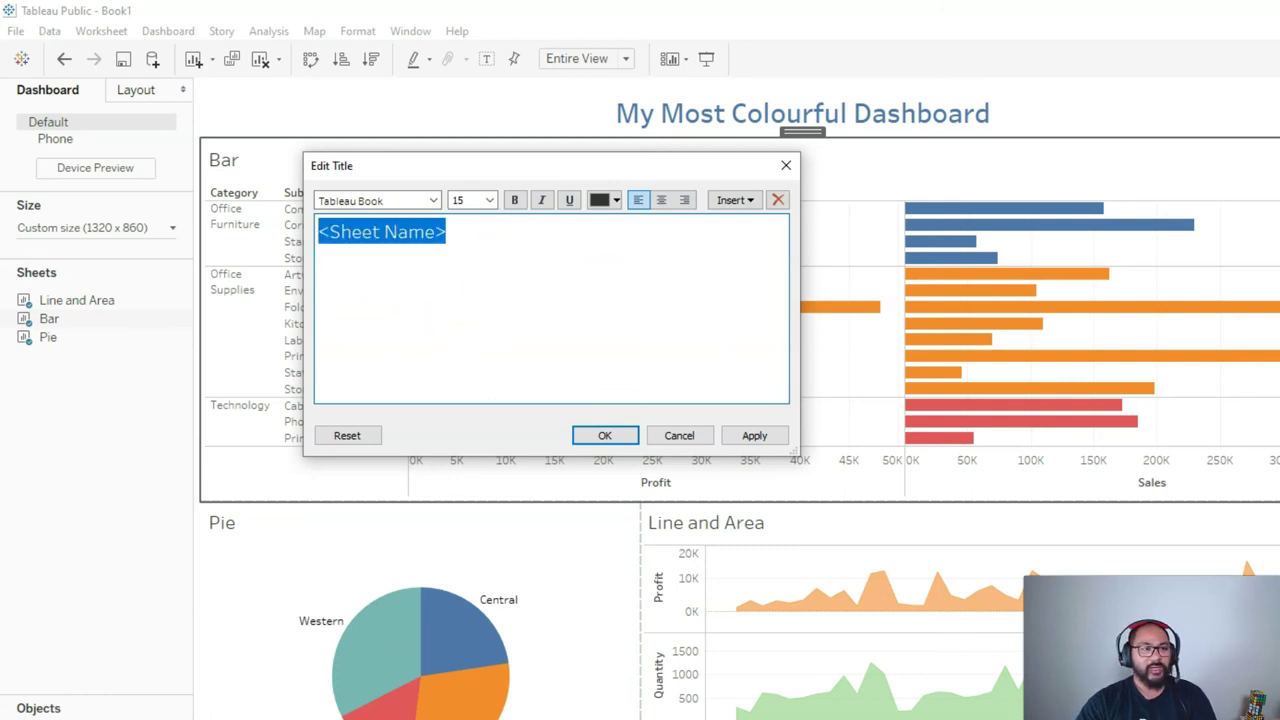
left_click_drag(533, 168, 714, 180)
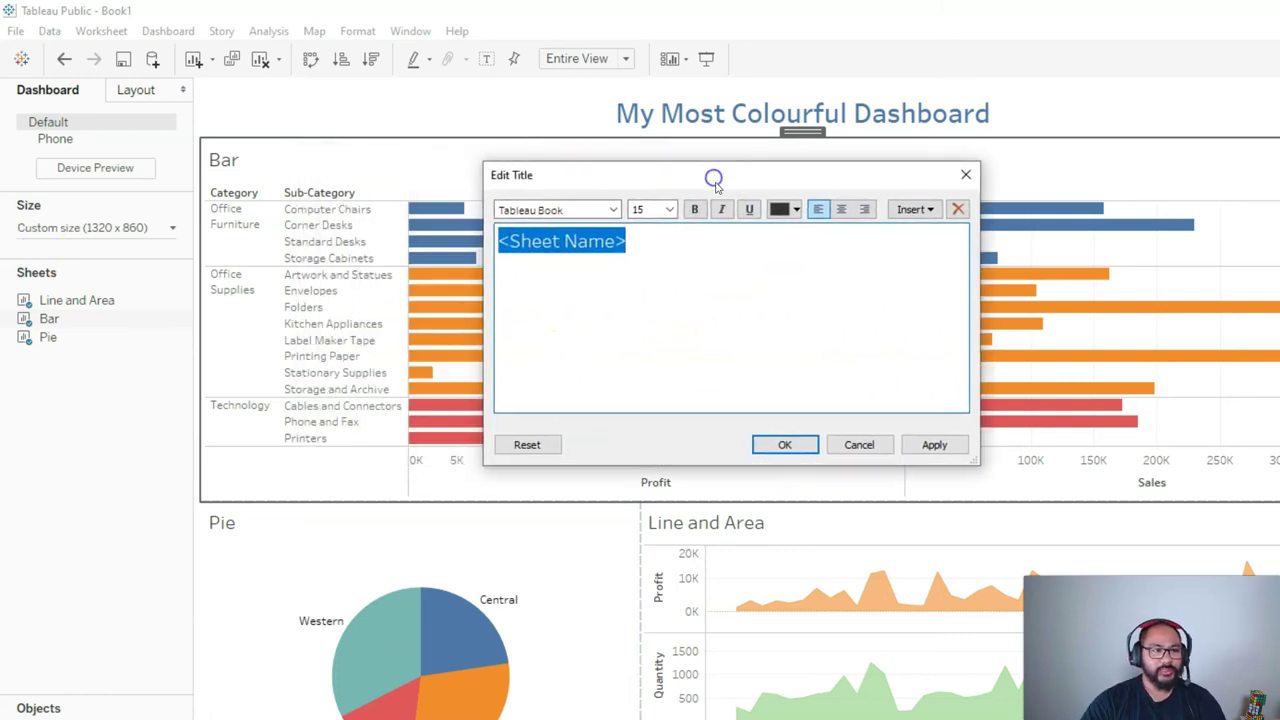
type("C")
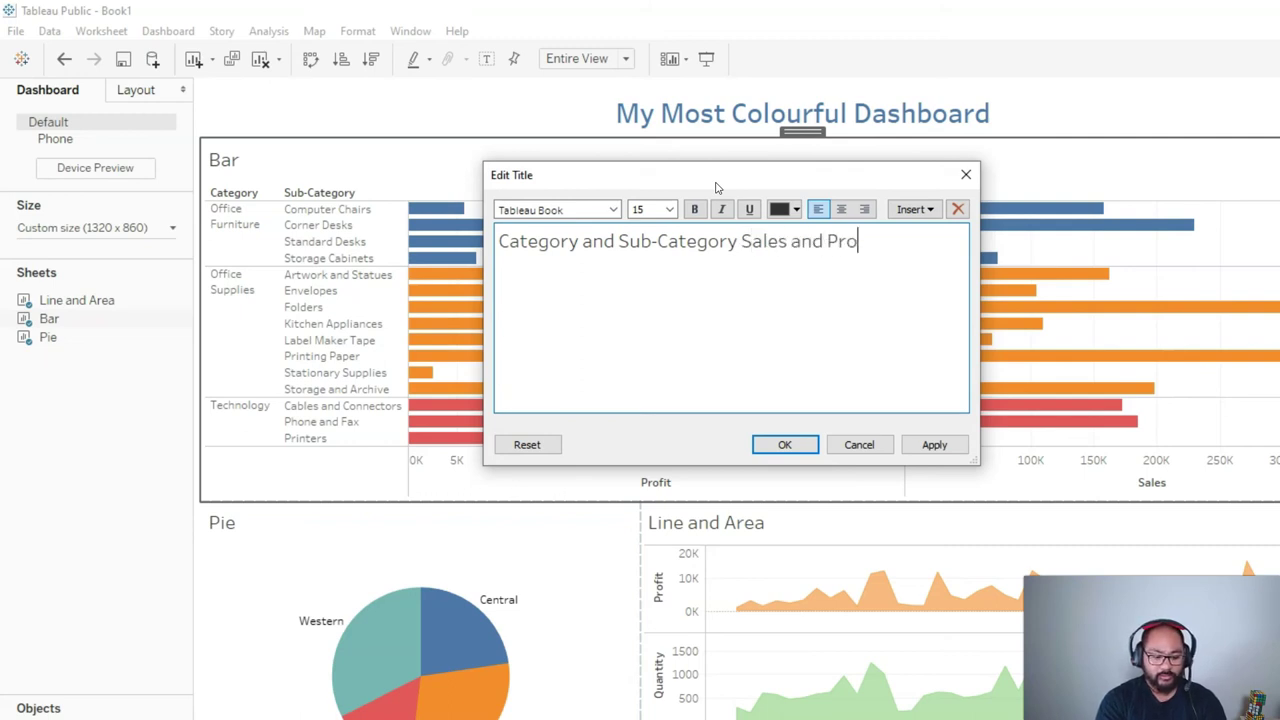
left_click(785, 444)
left_click(788, 445)
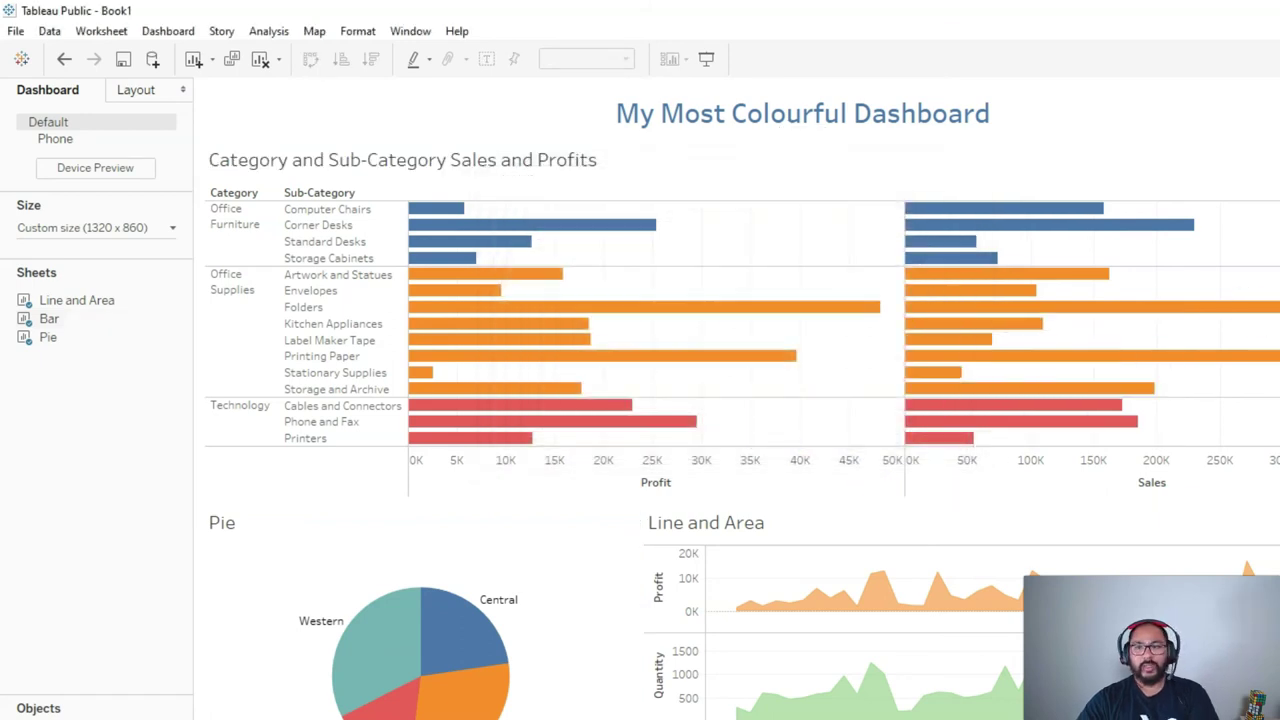
left_click(930, 518)
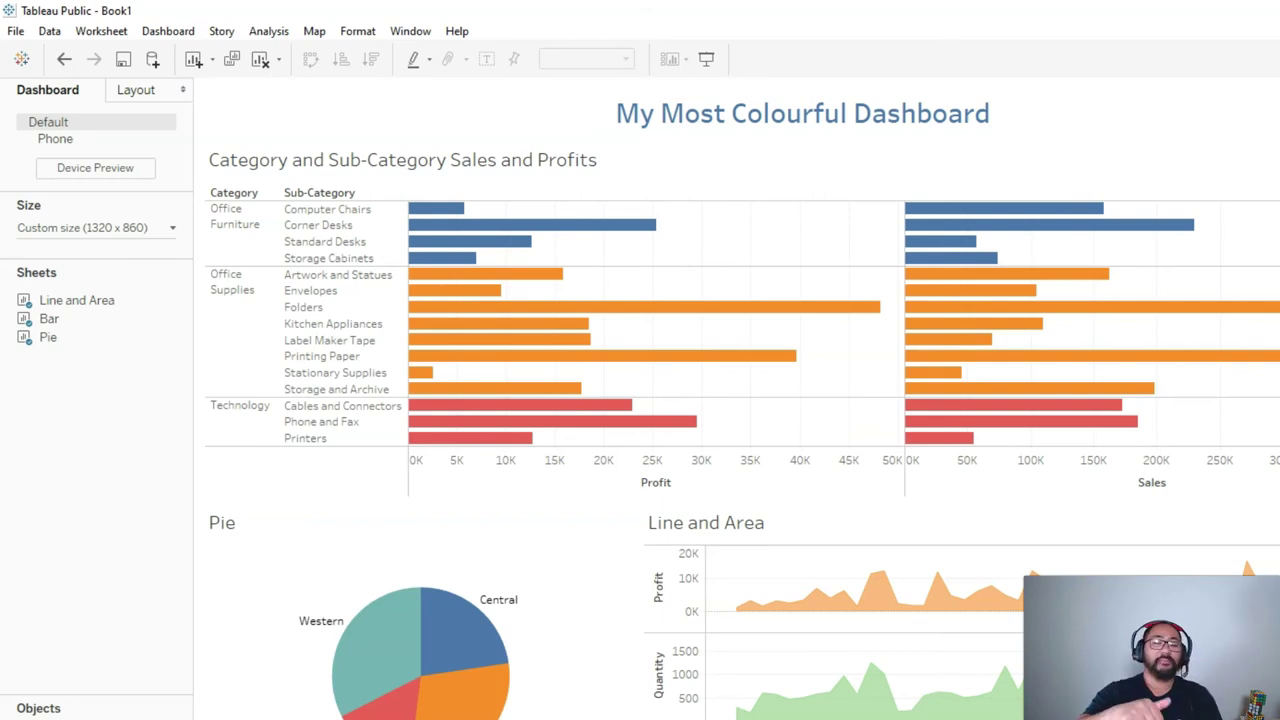
Set the font for all text in the workbook to Viner Hand ITC through the workbook formatting
left_click(430, 160)
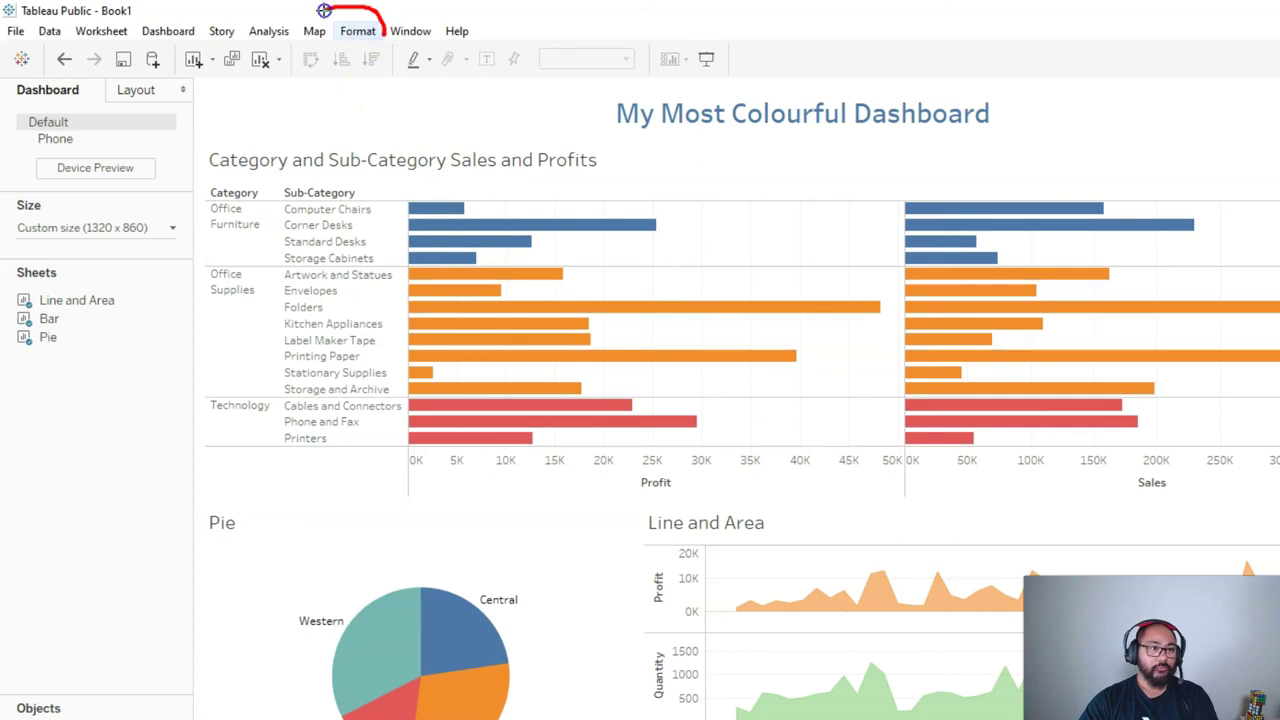
left_click(358, 31)
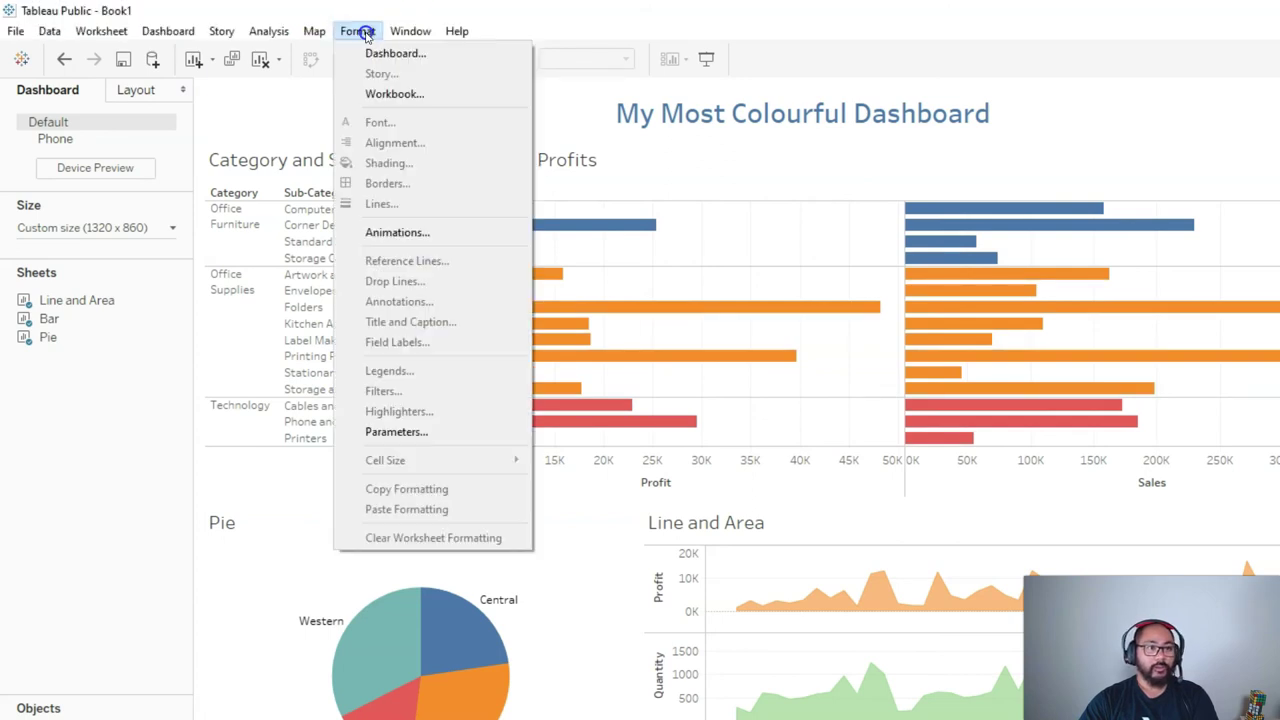
left_click(391, 94)
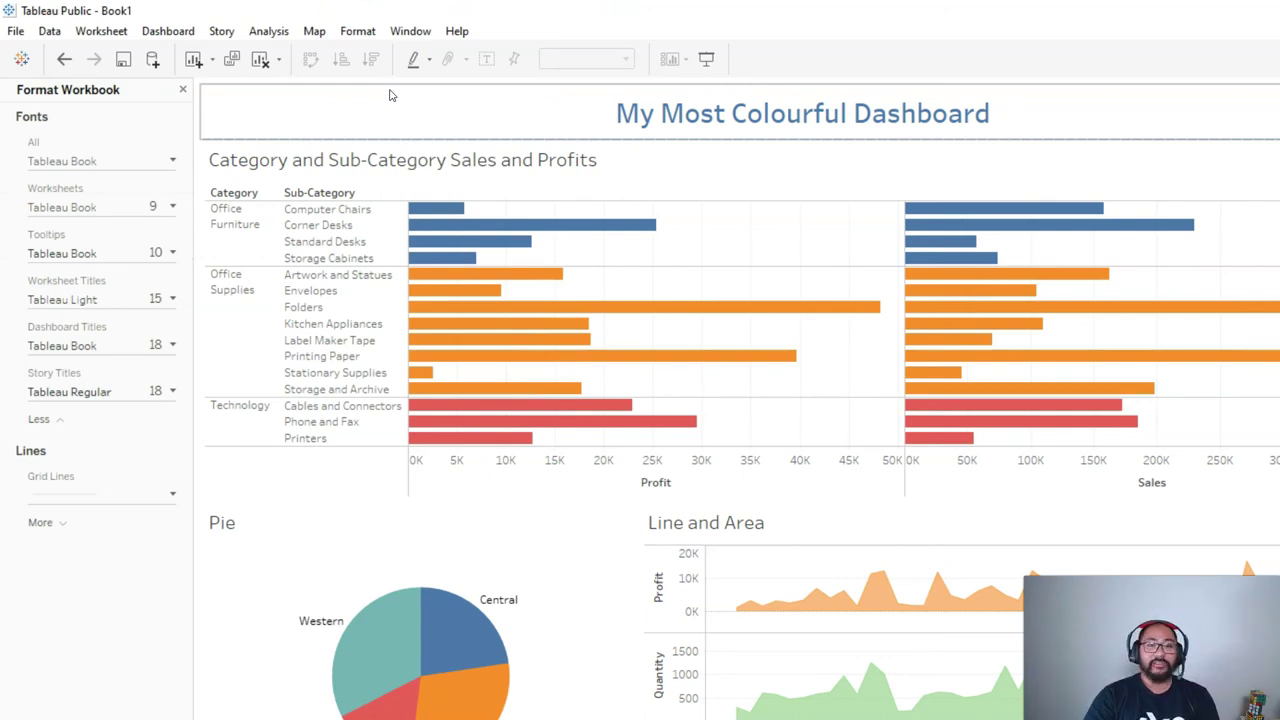
left_click(96, 167)
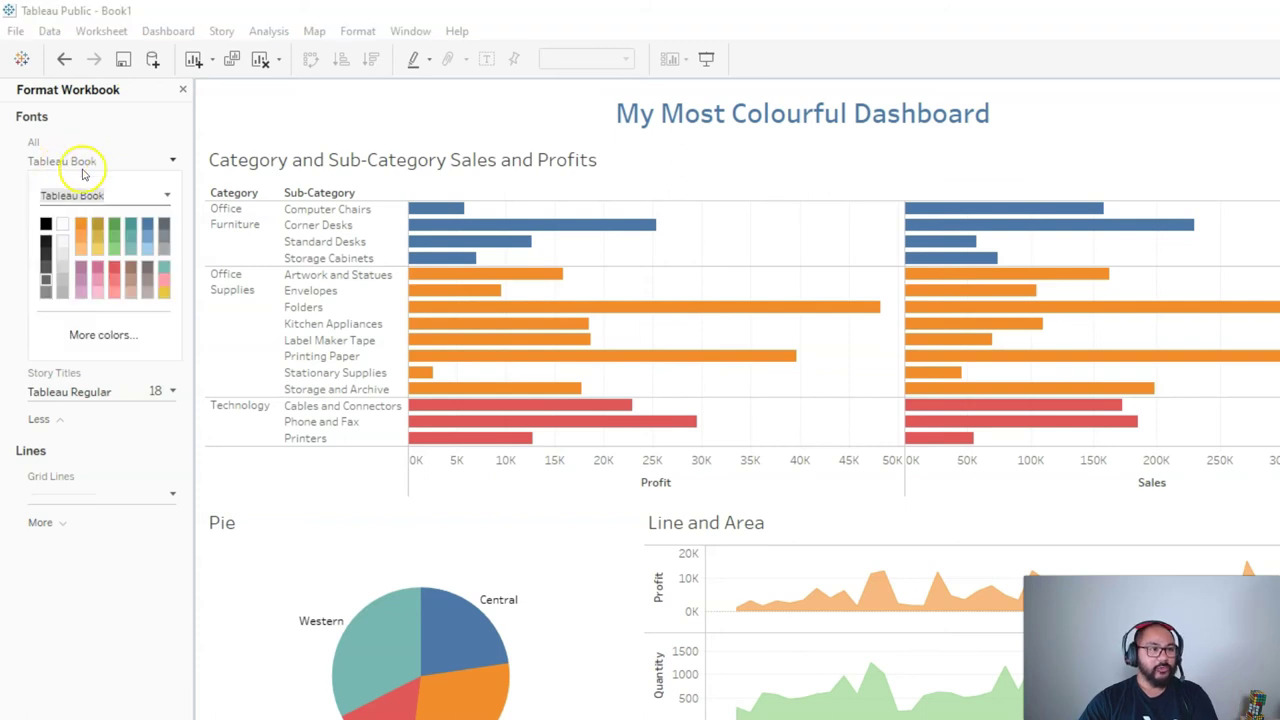
left_click(166, 196)
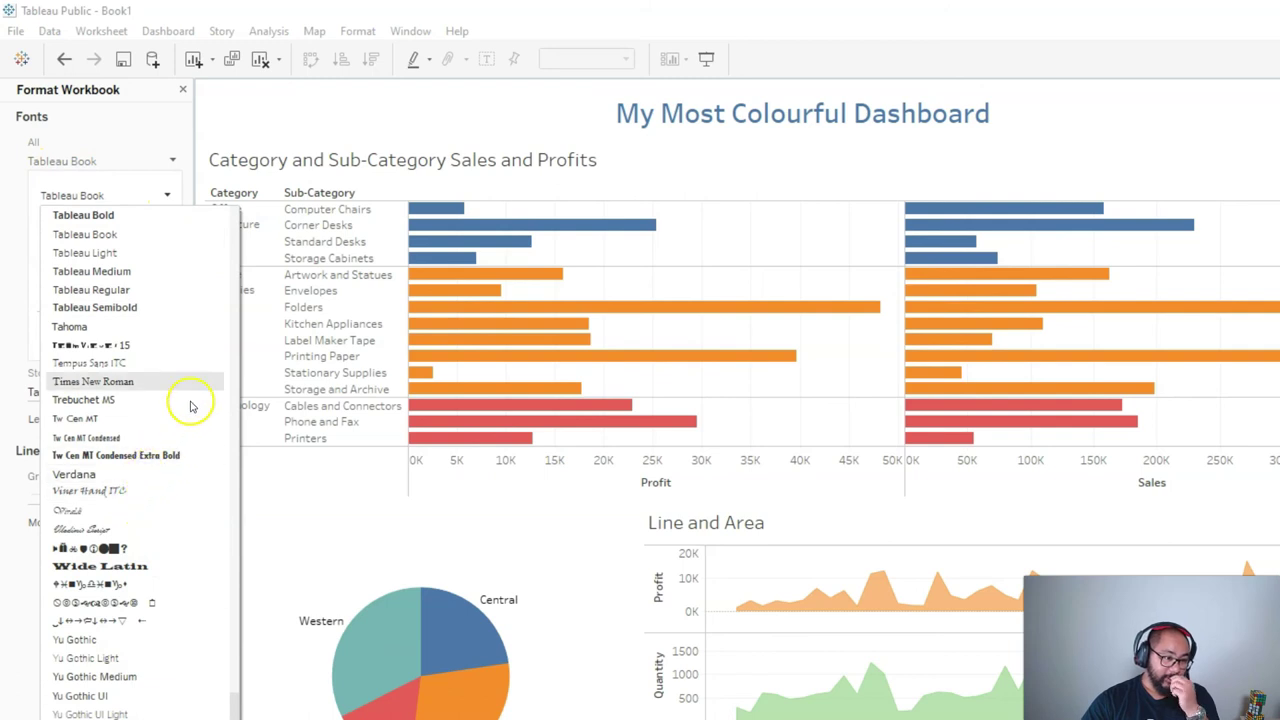
left_click(137, 492)
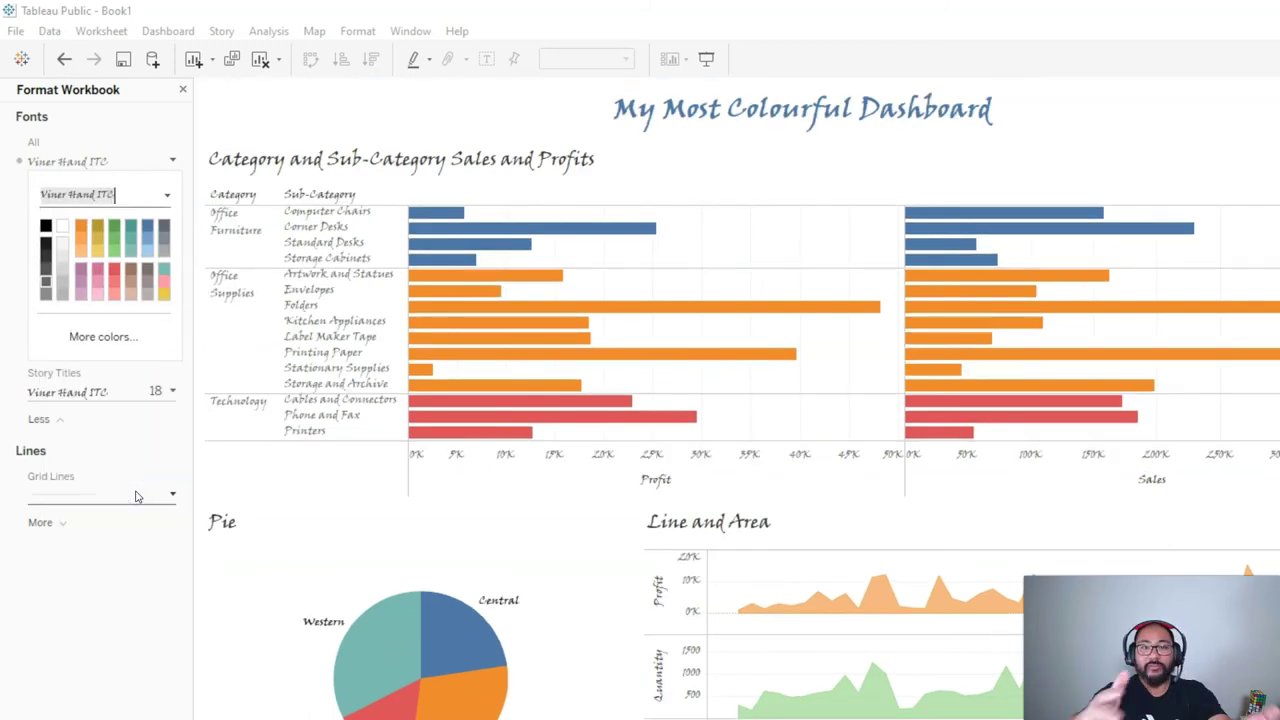
left_click(85, 670)
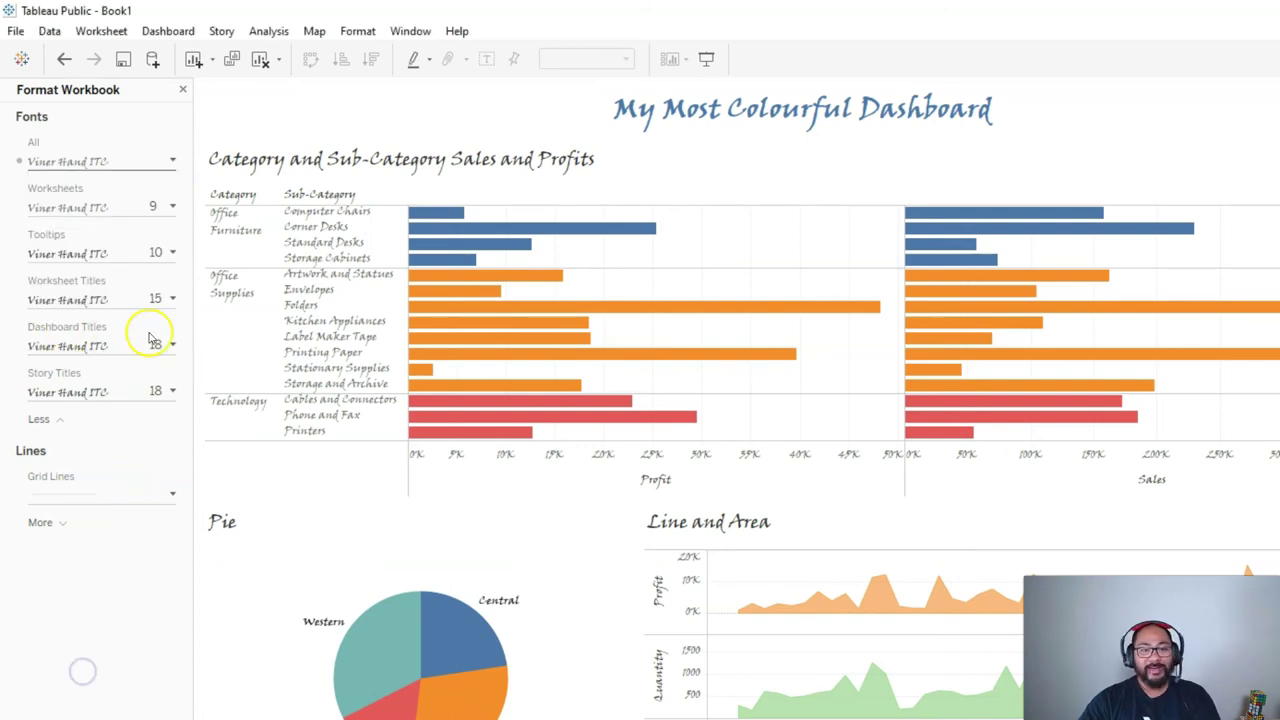
Enlarge the workbook-wide font of the worksheets, first trying size 12 and settling on size 14
left_click(158, 207)
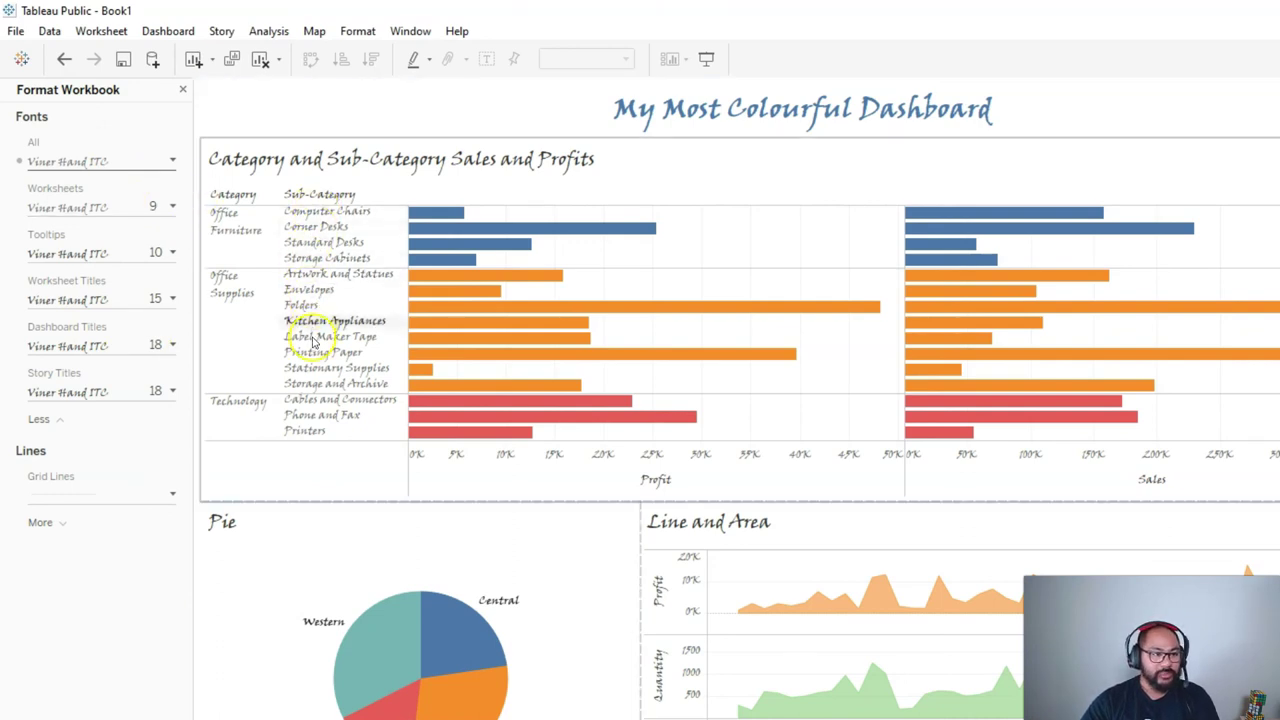
left_click(130, 206)
left_click(77, 274)
left_click(48, 344)
left_click(405, 240)
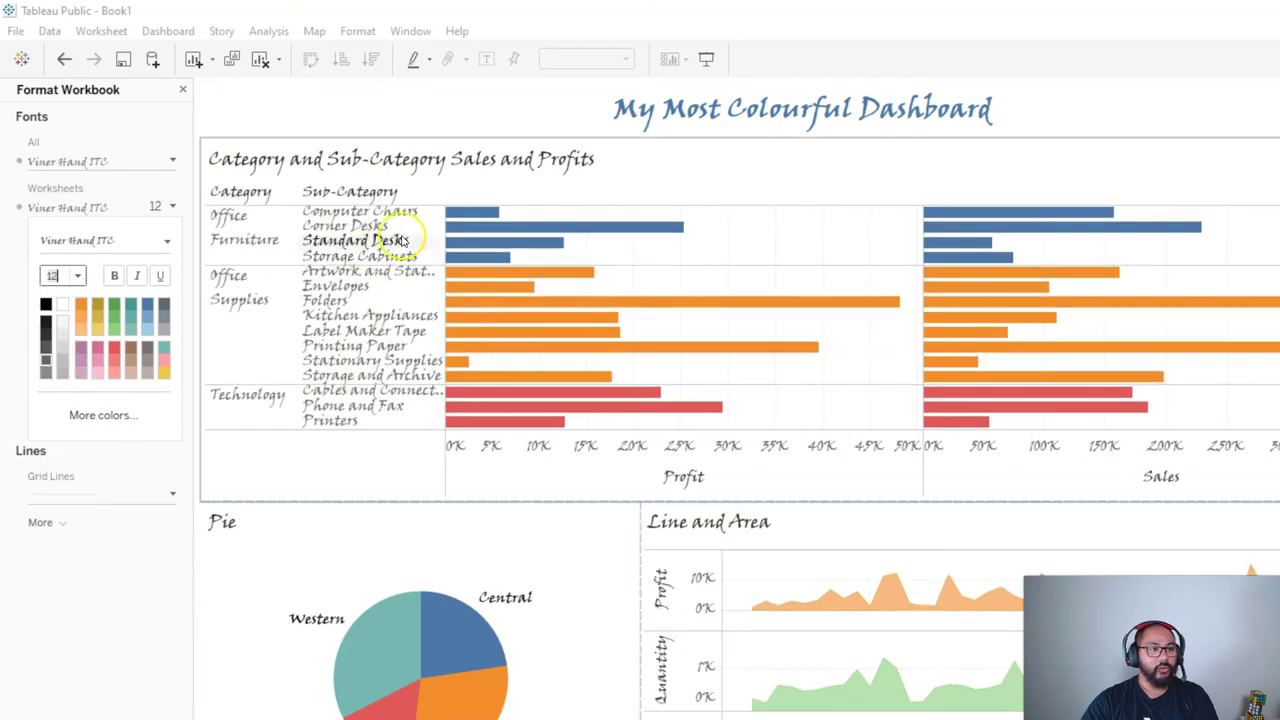
left_click(79, 276)
left_click(48, 357)
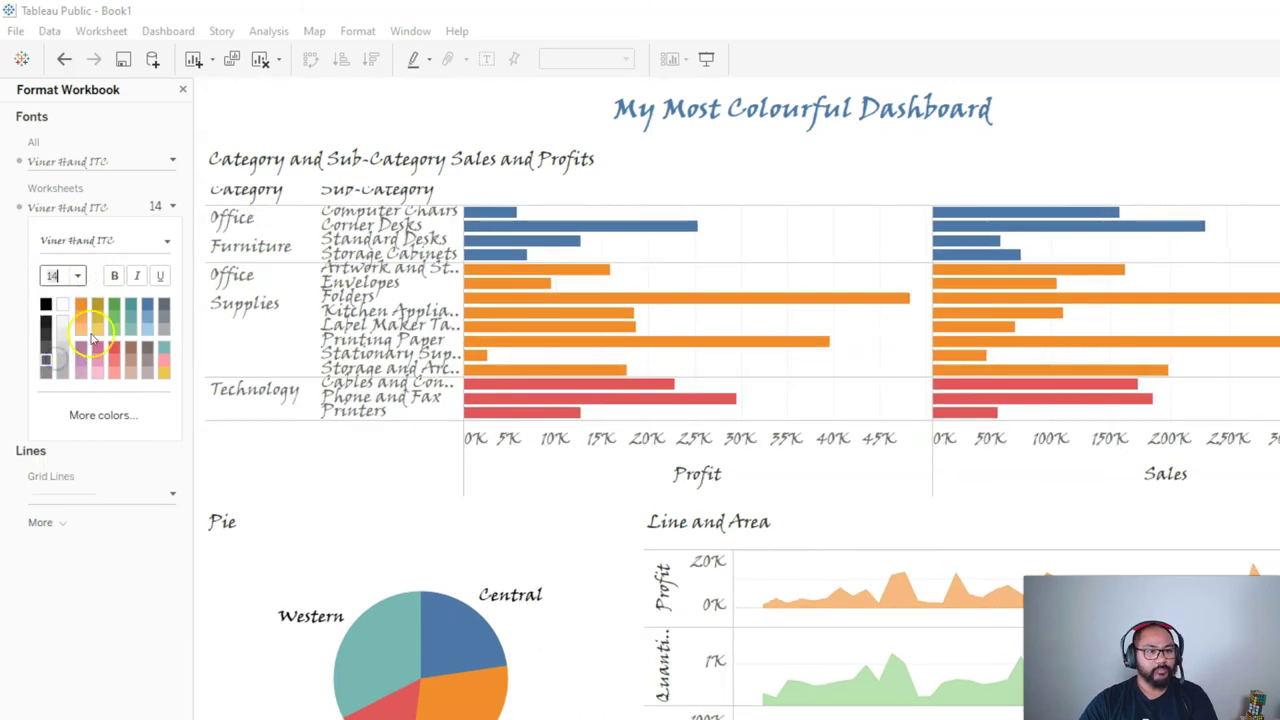
Colour the workbook-wide worksheet text orange after trying teal and yellow
left_click(127, 306)
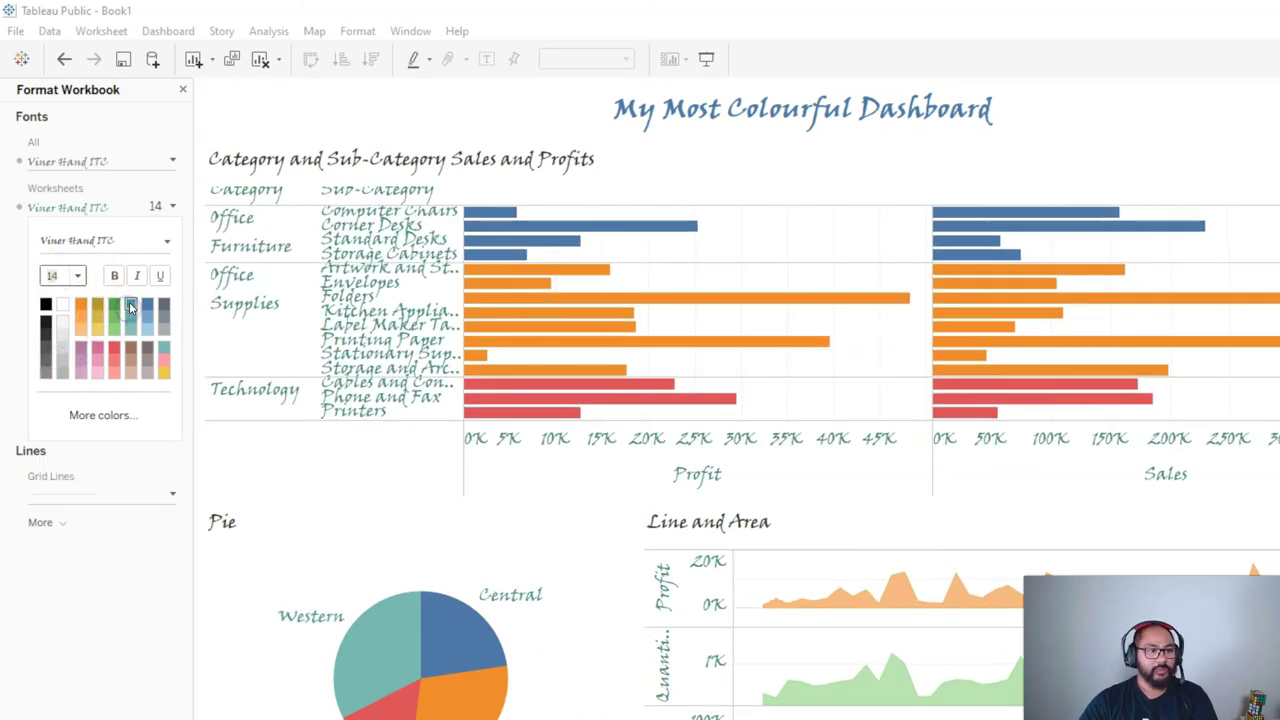
left_click(165, 369)
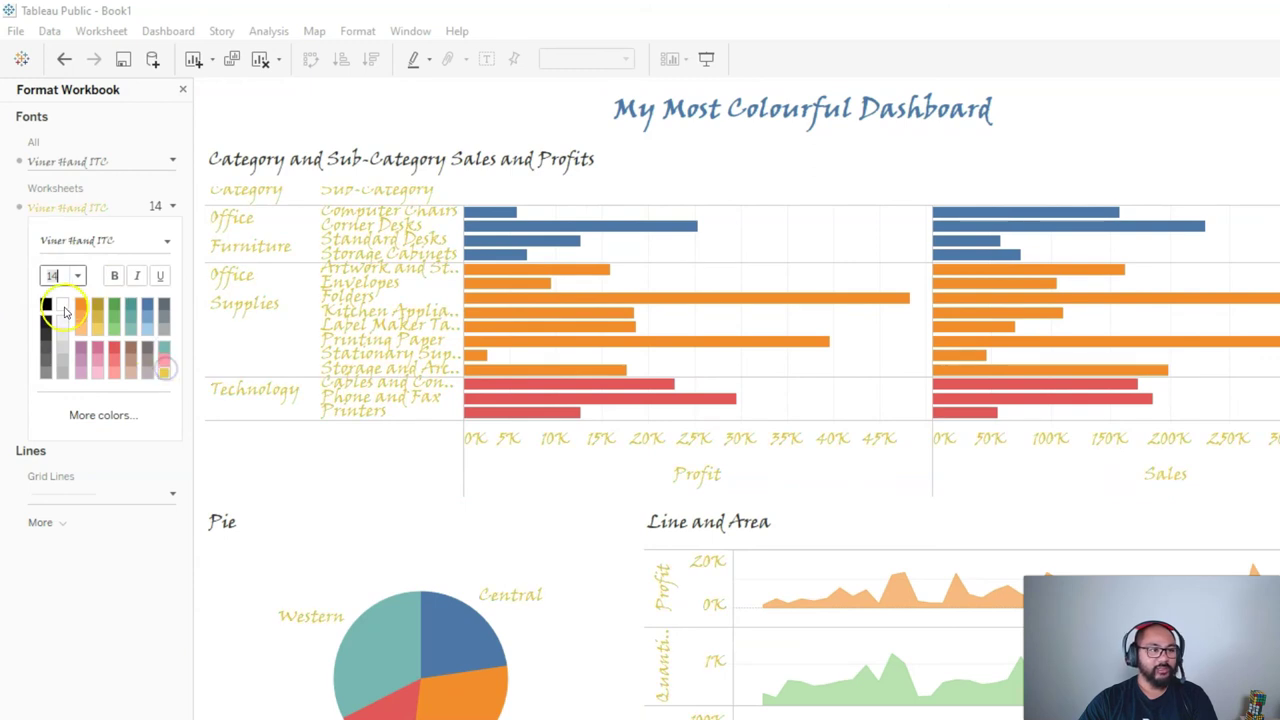
left_click(143, 240)
left_click(125, 567)
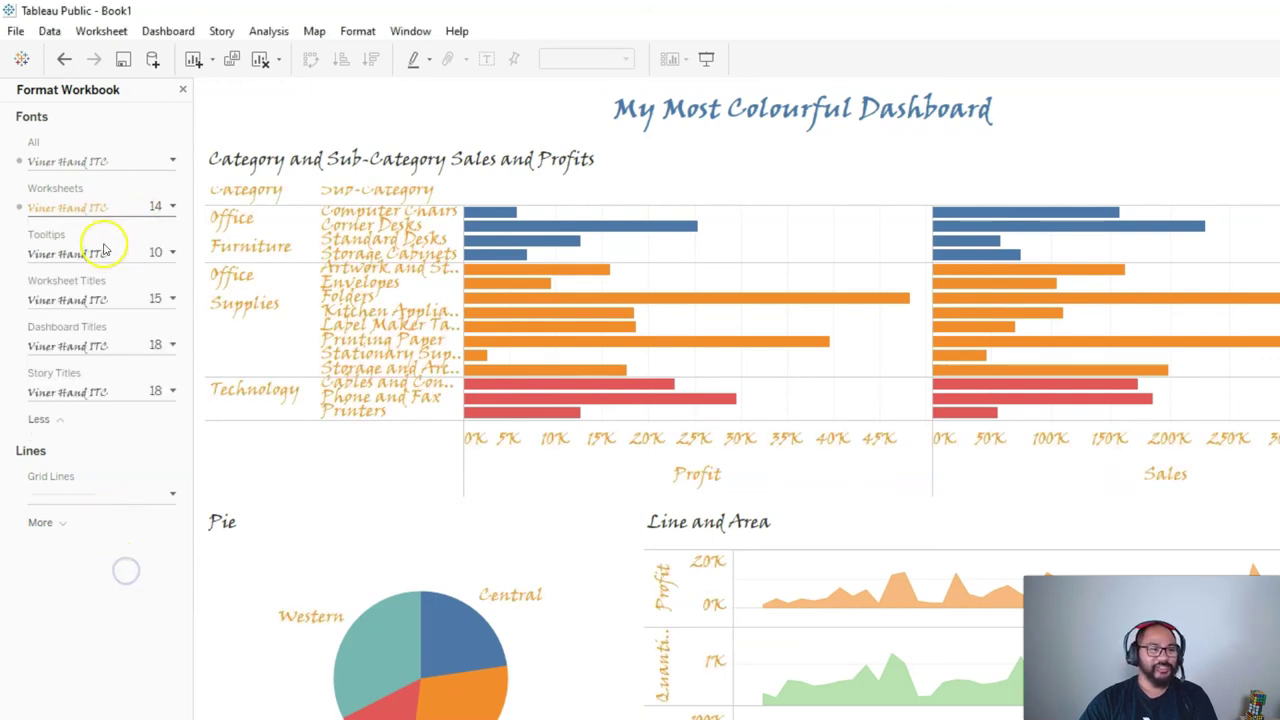
Change the font for all text in the workbook to Trebuchet MS
left_click(137, 160)
left_click(166, 195)
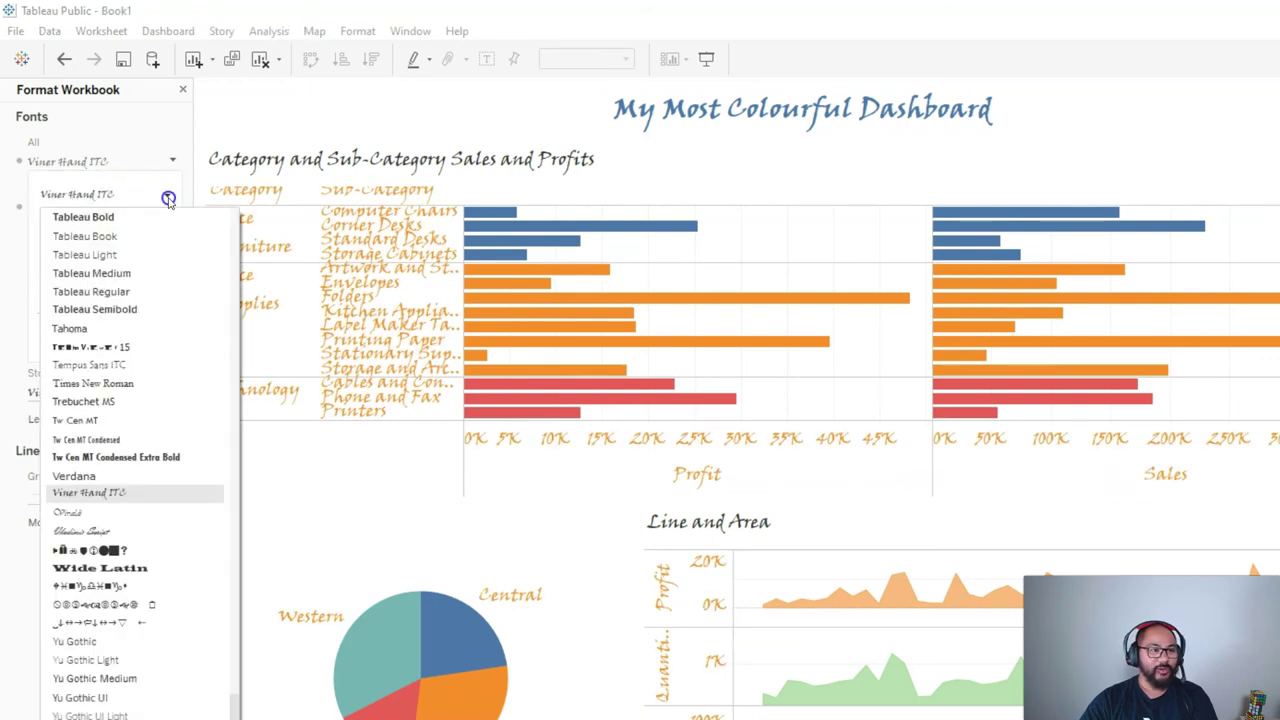
left_click(128, 403)
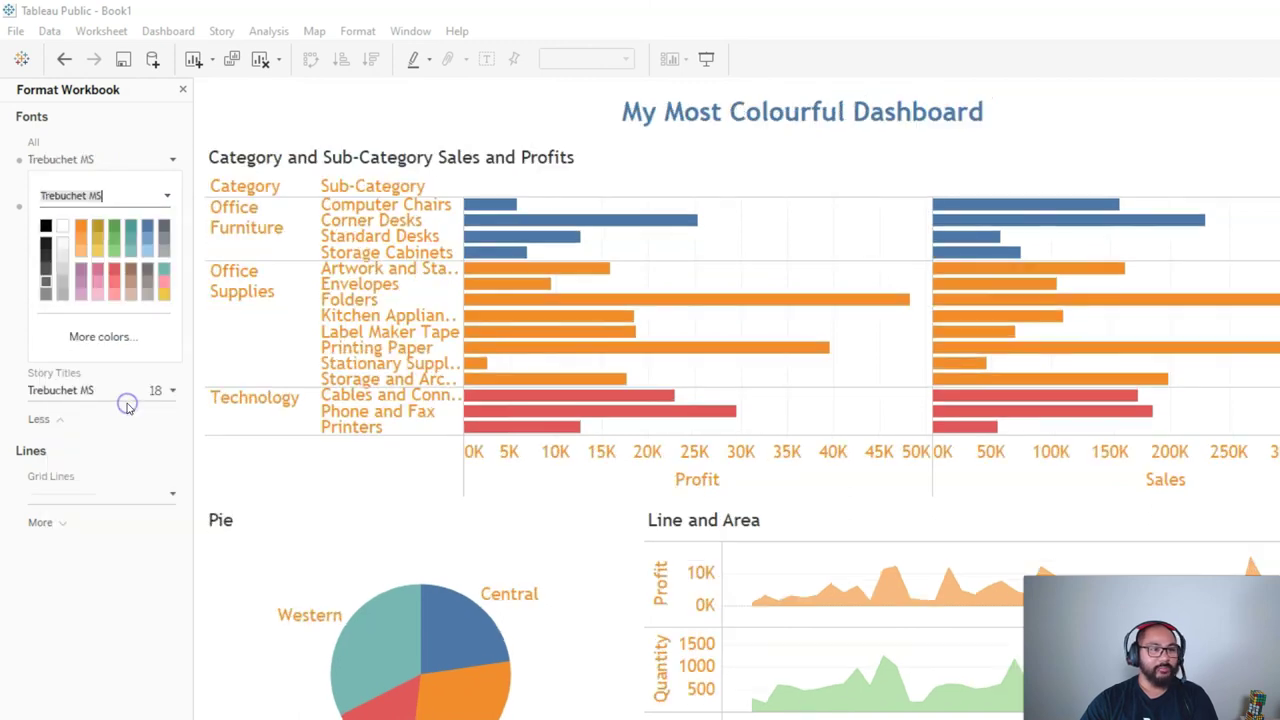
left_click(98, 455)
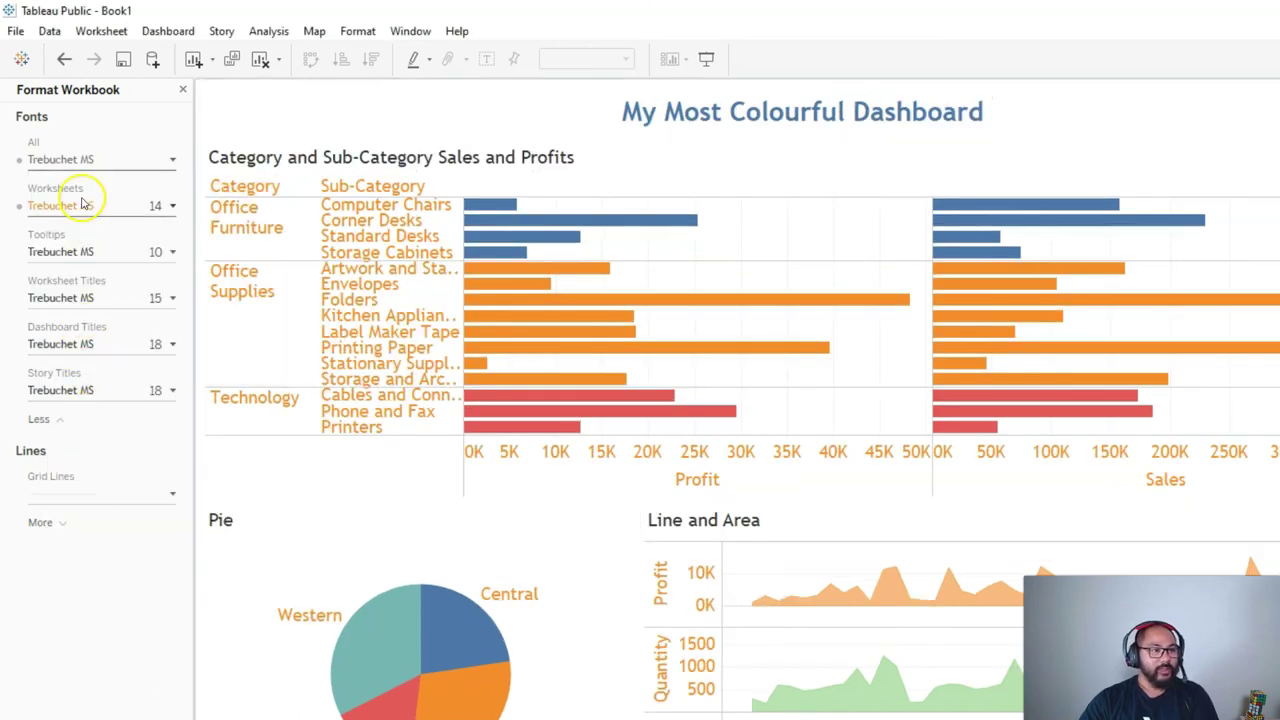
Set the workbook-wide tooltip font size to 24 and check it on a bar of the bar chart
mouse_move(515, 212)
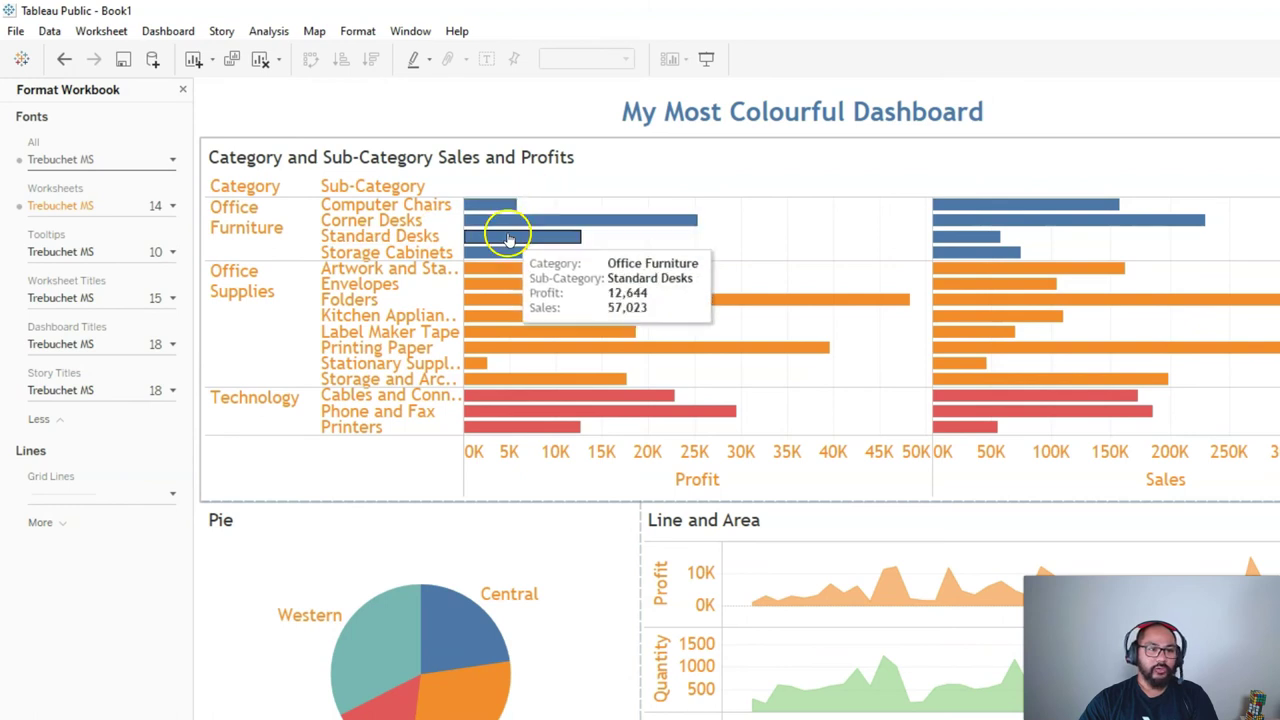
left_click(92, 254)
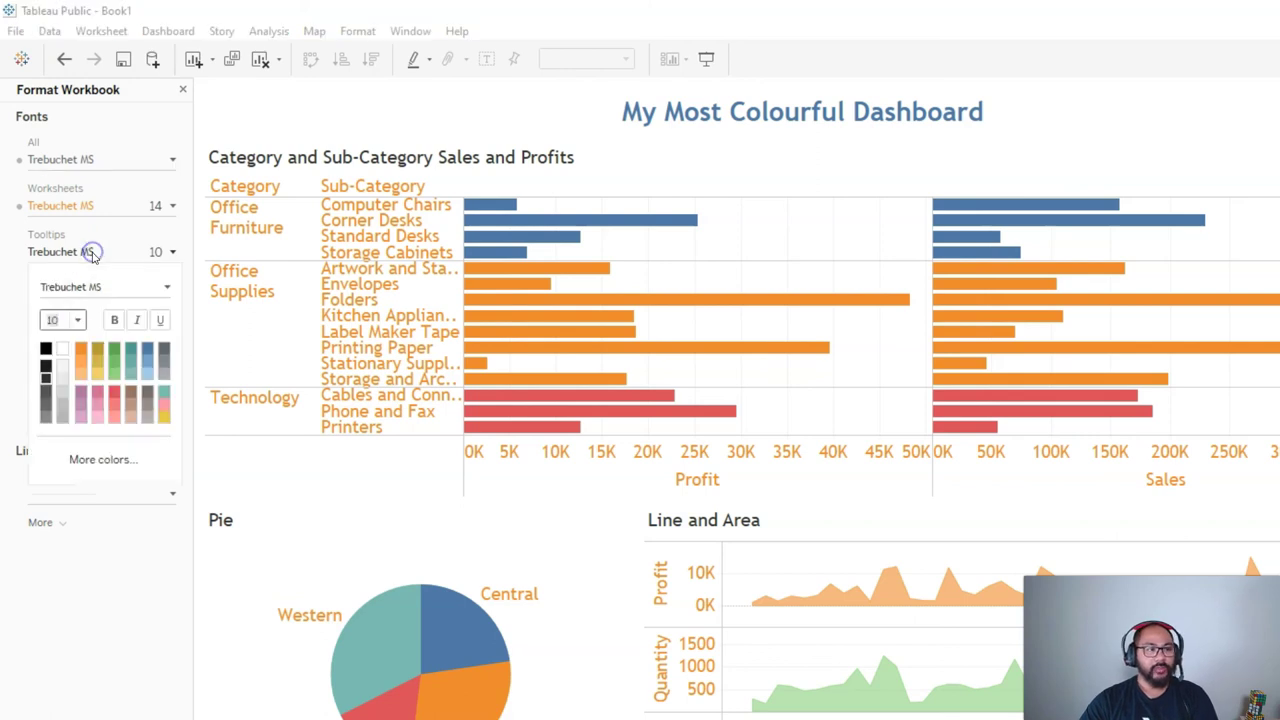
left_click(76, 319)
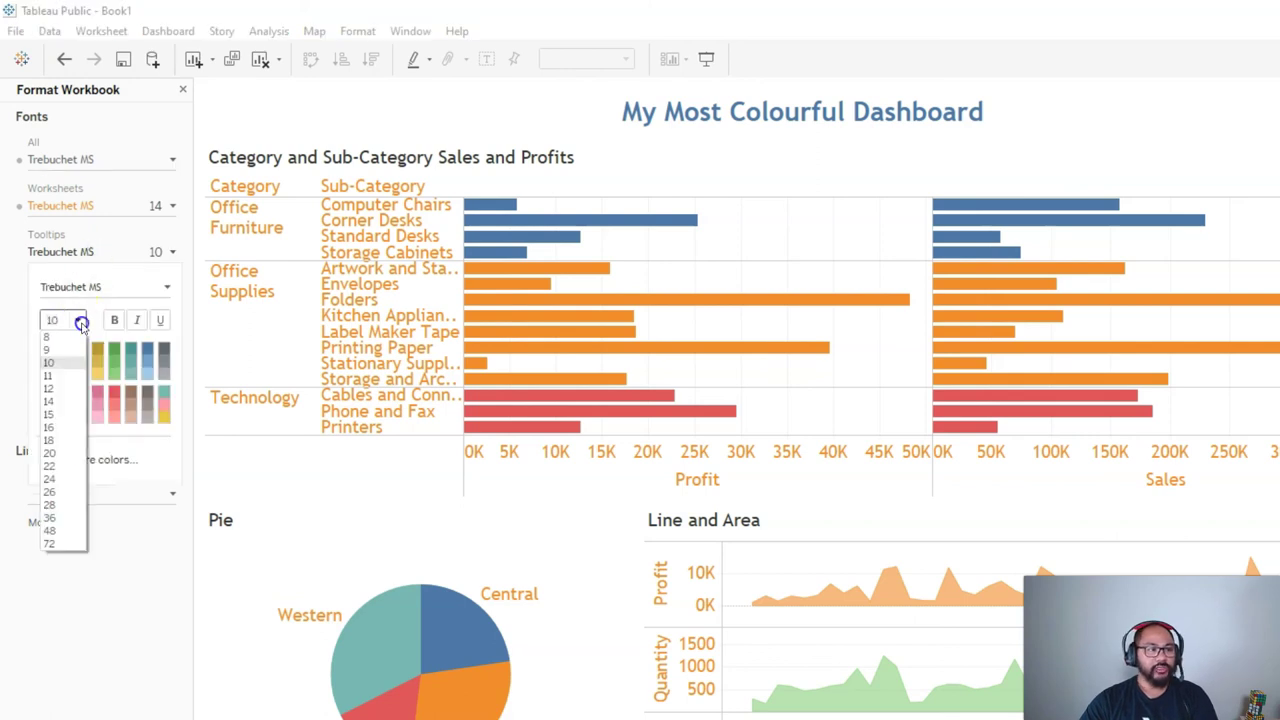
left_click(66, 481)
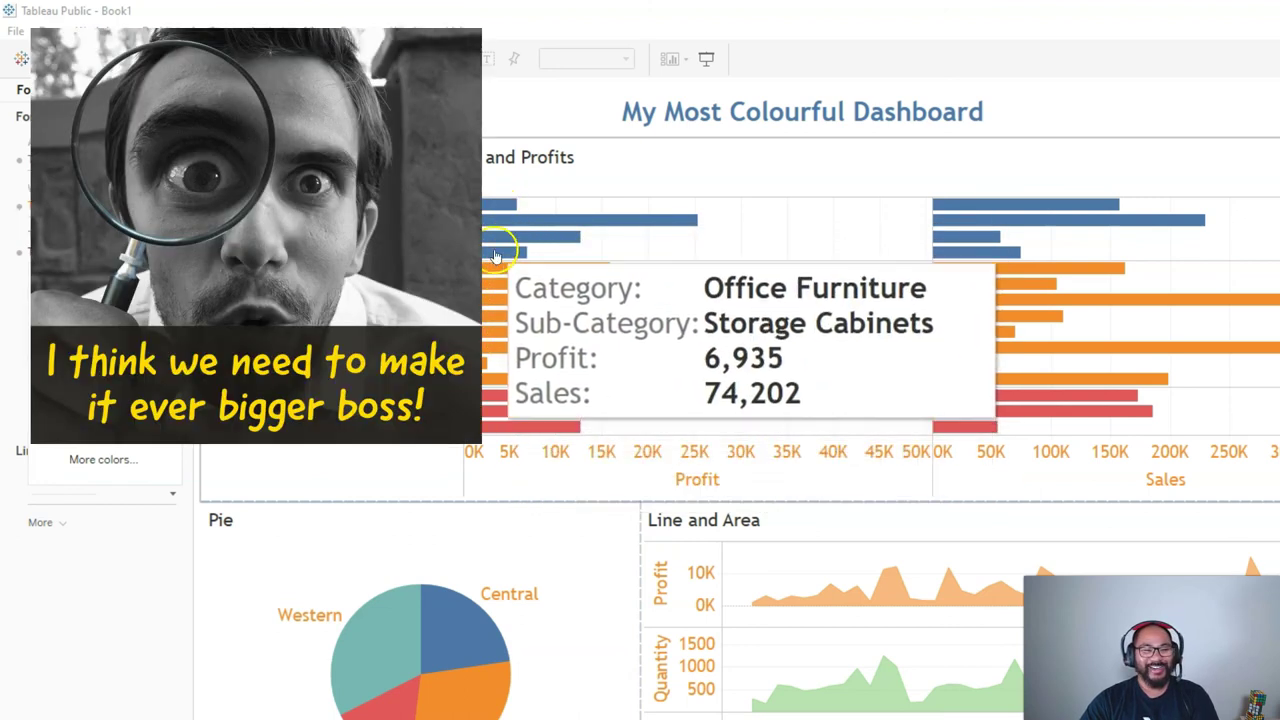
left_click(97, 598)
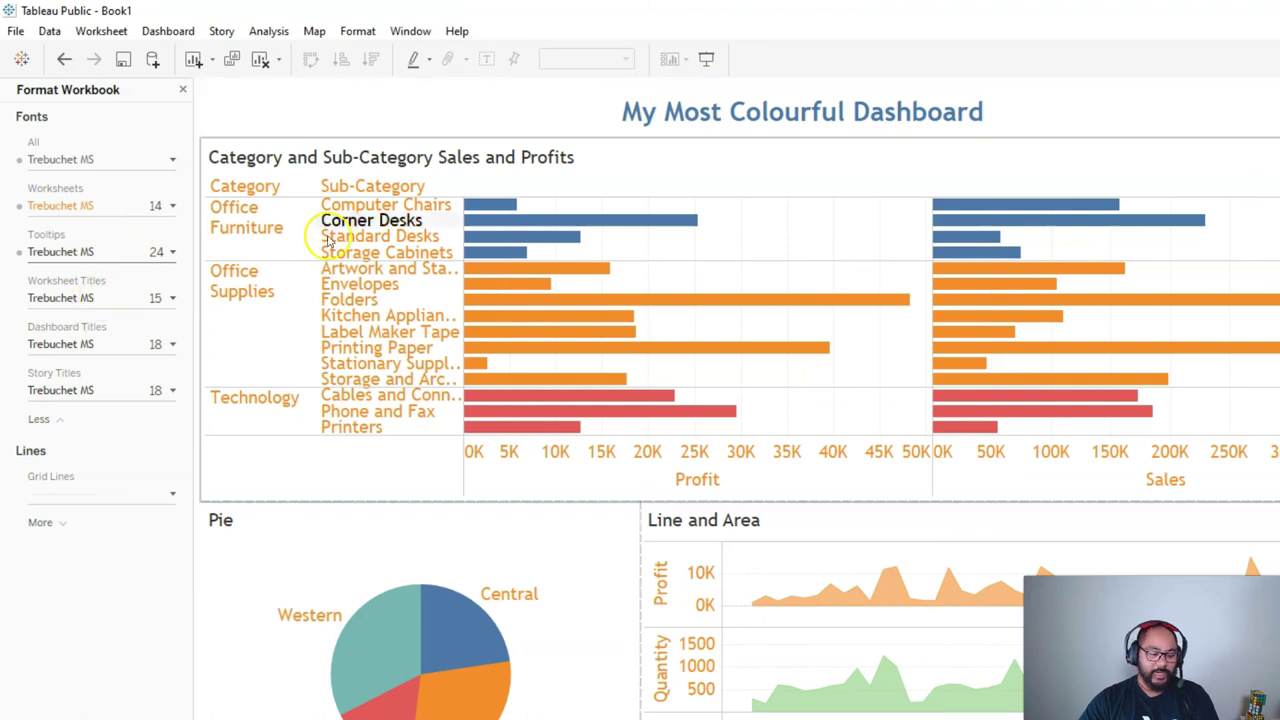
mouse_move(608, 143)
left_mouse_down()
mouse_move(257, 131)
mouse_move(204, 147)
mouse_move(210, 165)
mouse_move(638, 168)
left_mouse_up()
mouse_move(190, 282)
left_mouse_down()
mouse_move(158, 265)
mouse_move(29, 270)
mouse_move(48, 321)
mouse_move(182, 282)
left_mouse_up()
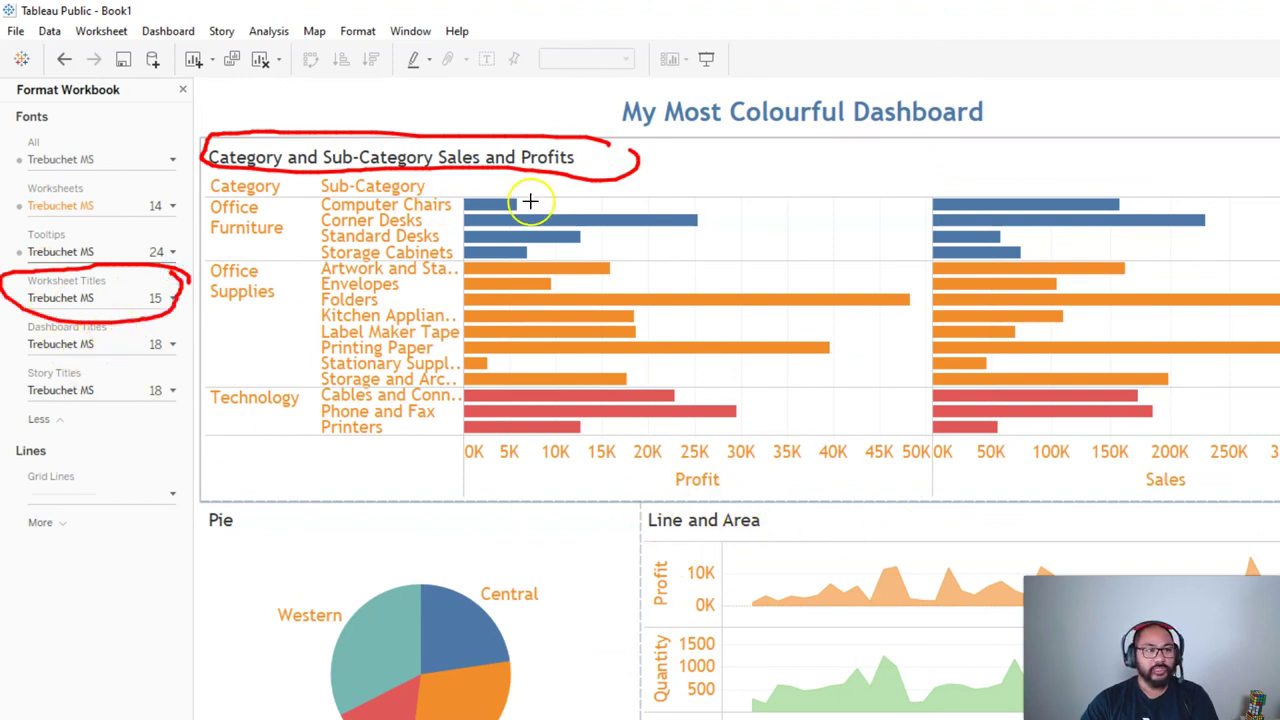
key("Escape")
left_click(155, 297)
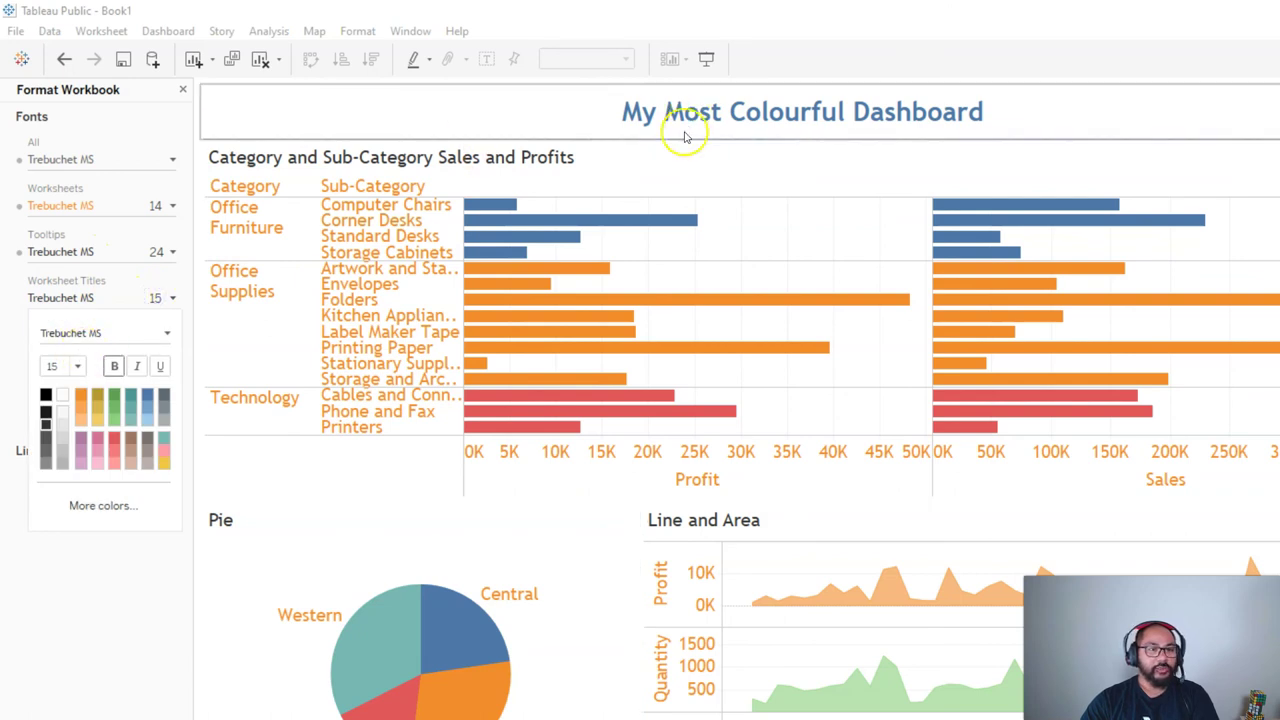
left_click(77, 366)
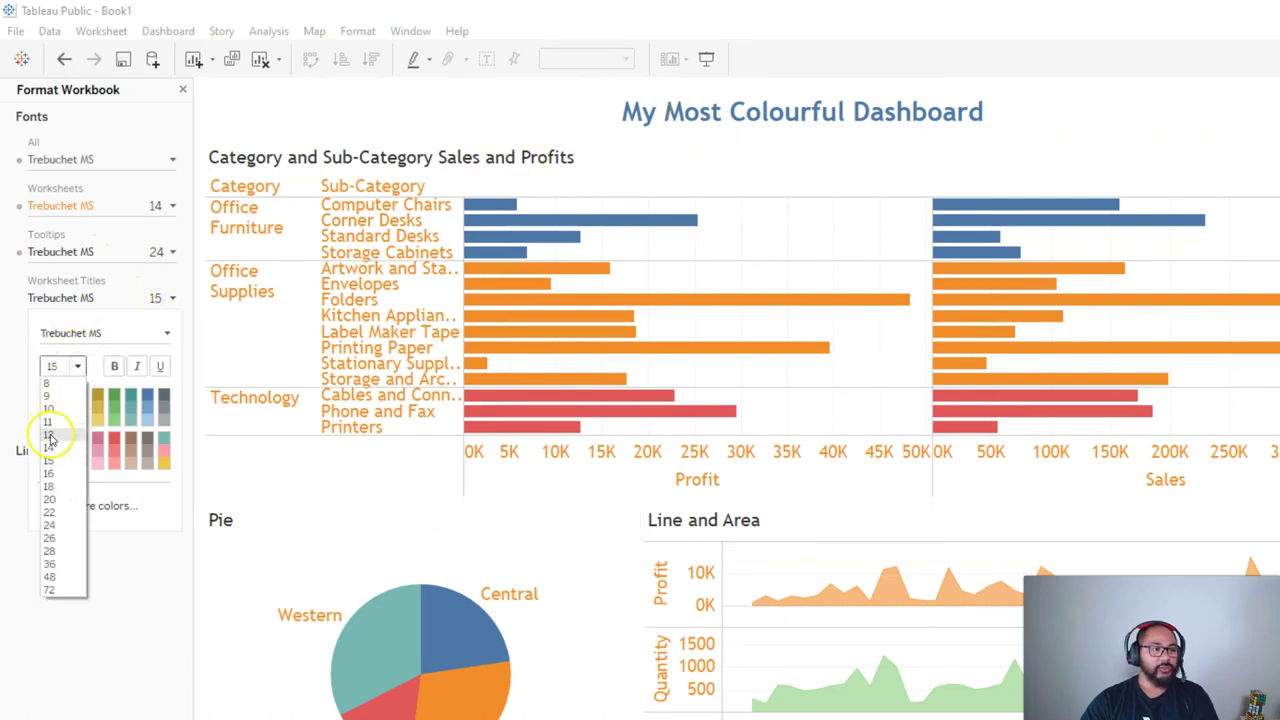
left_click(160, 632)
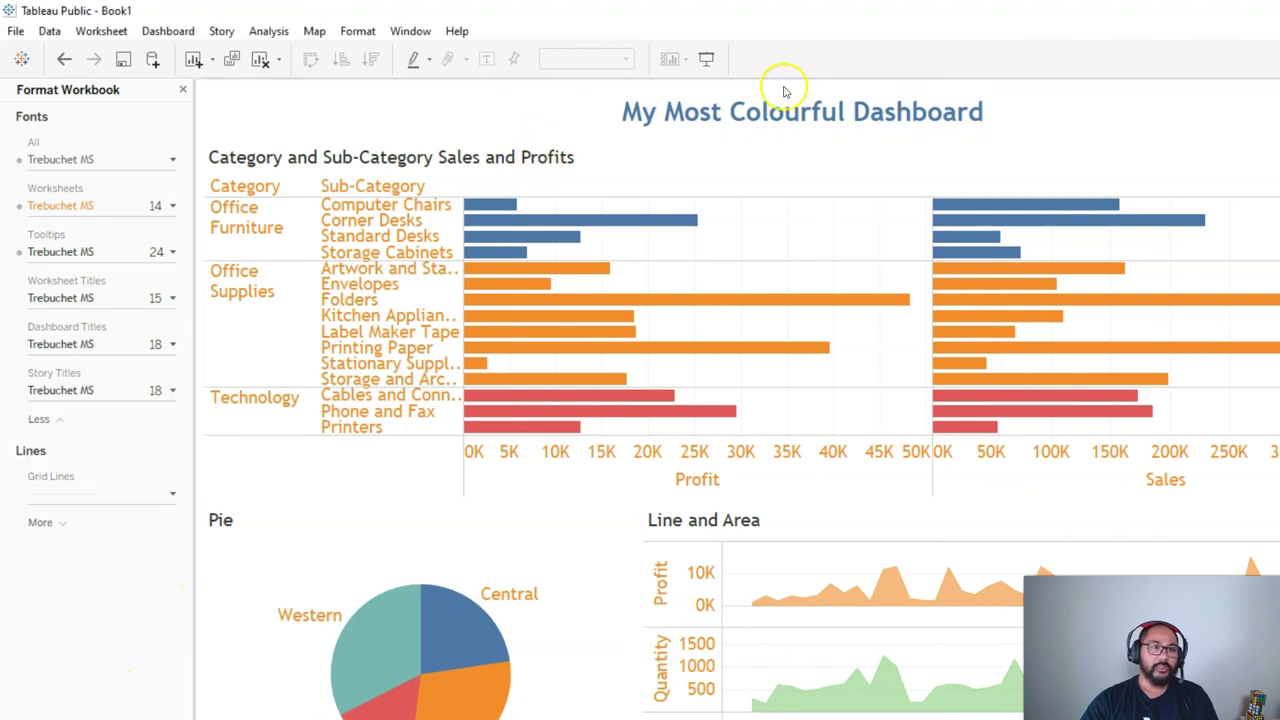
Format all worksheet titles in the workbook as size 12, bold and teal
left_click(148, 297)
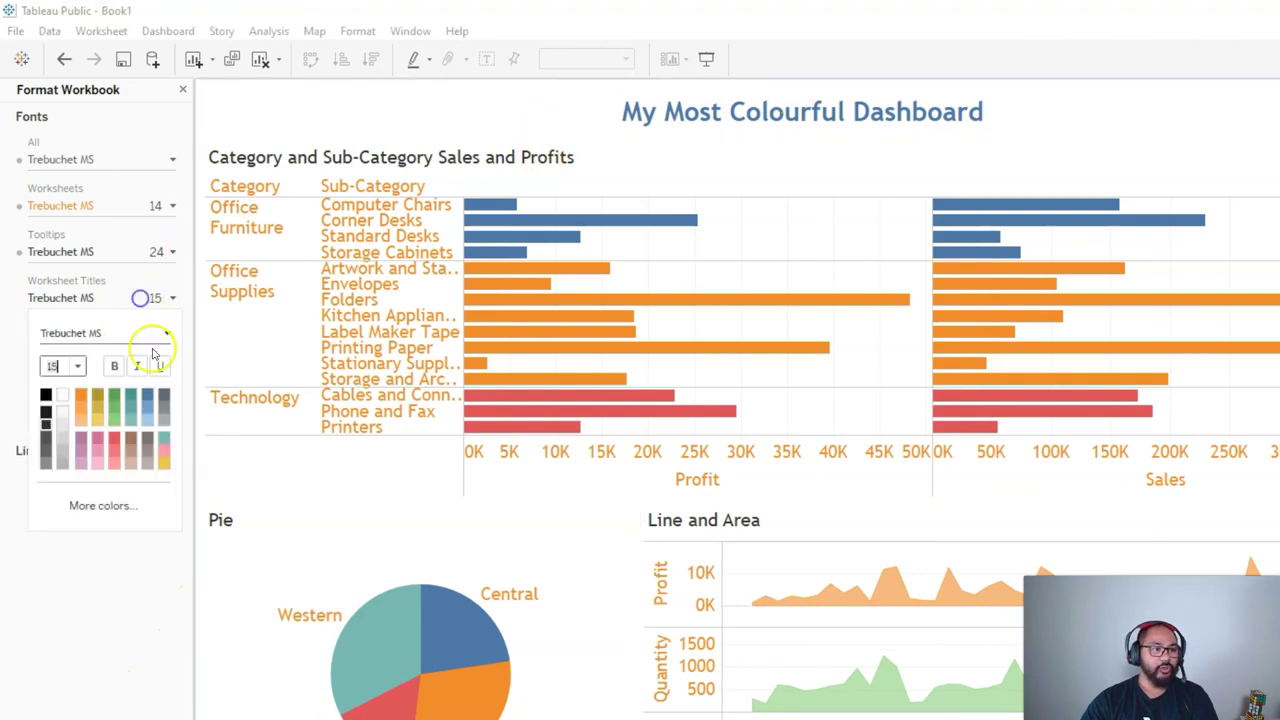
left_click(77, 366)
left_click(64, 438)
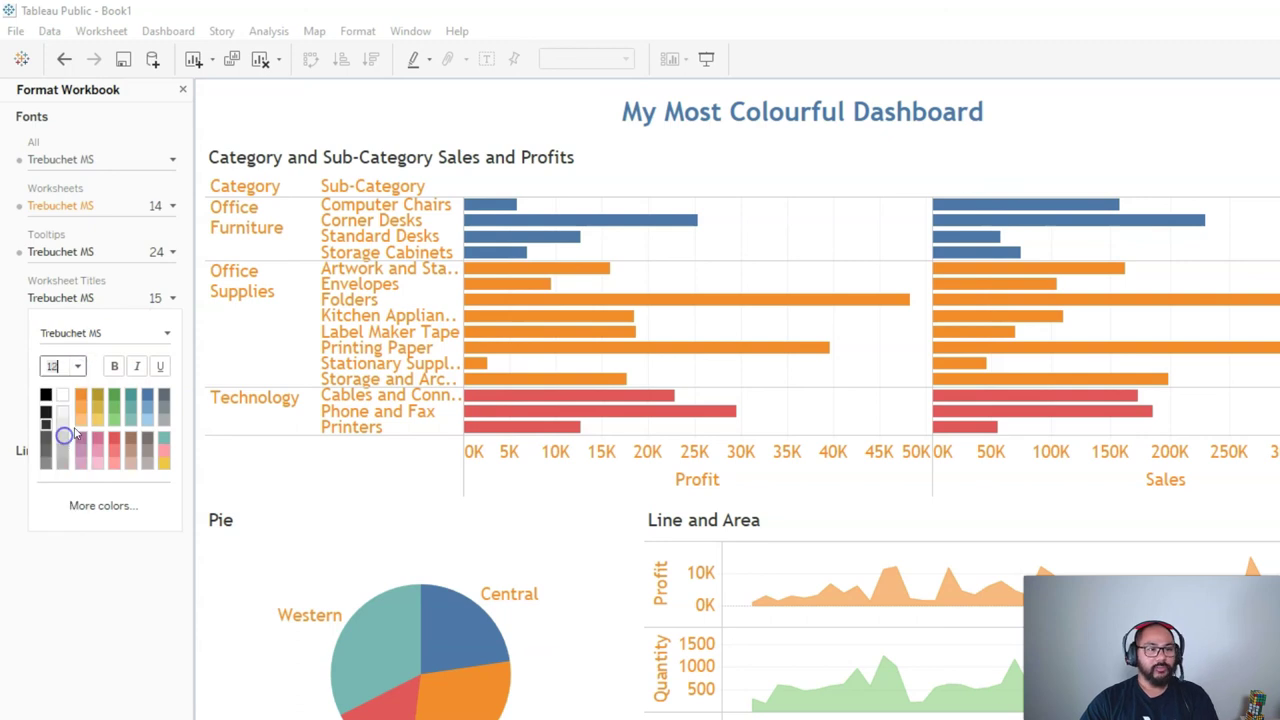
left_click(116, 367)
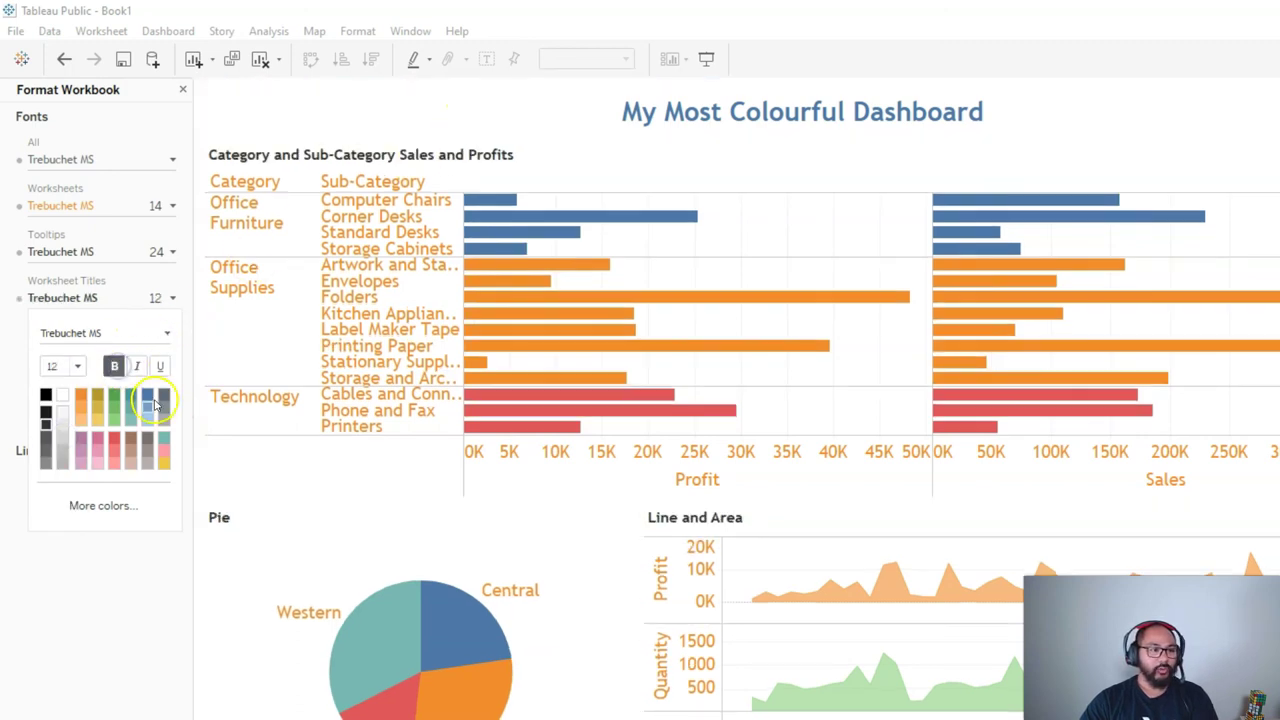
left_click(160, 398)
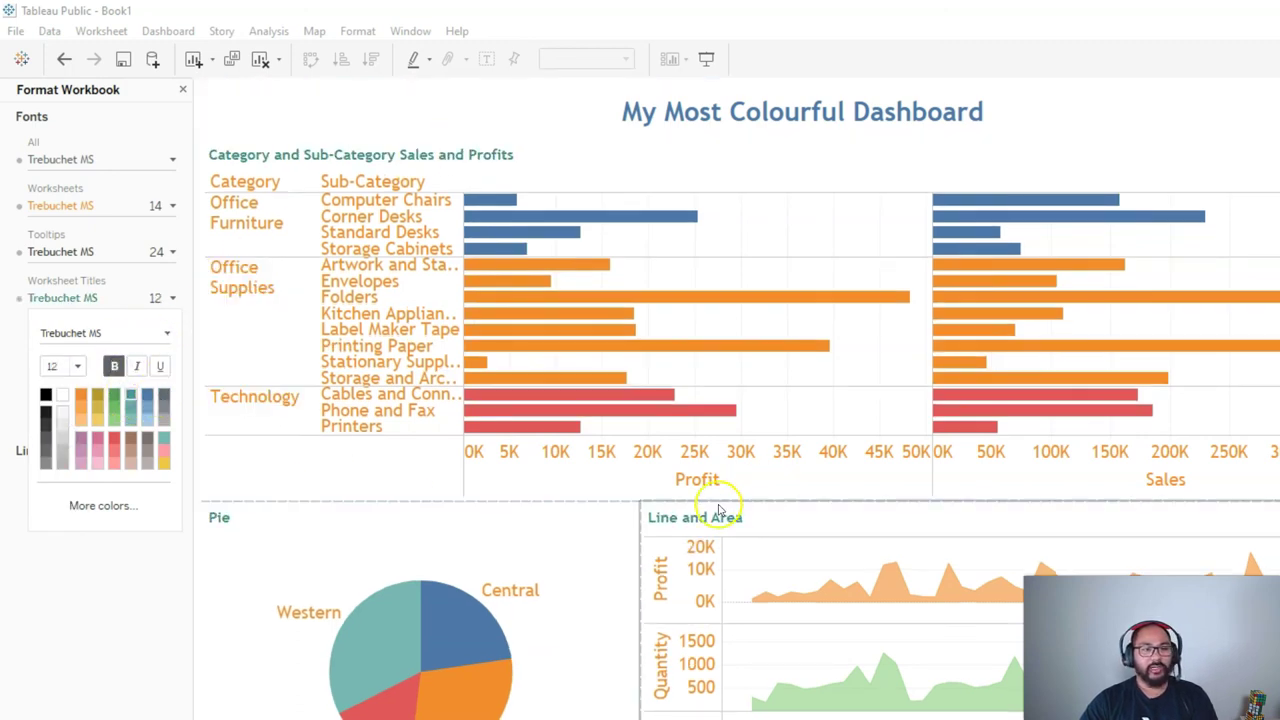
left_click(90, 650)
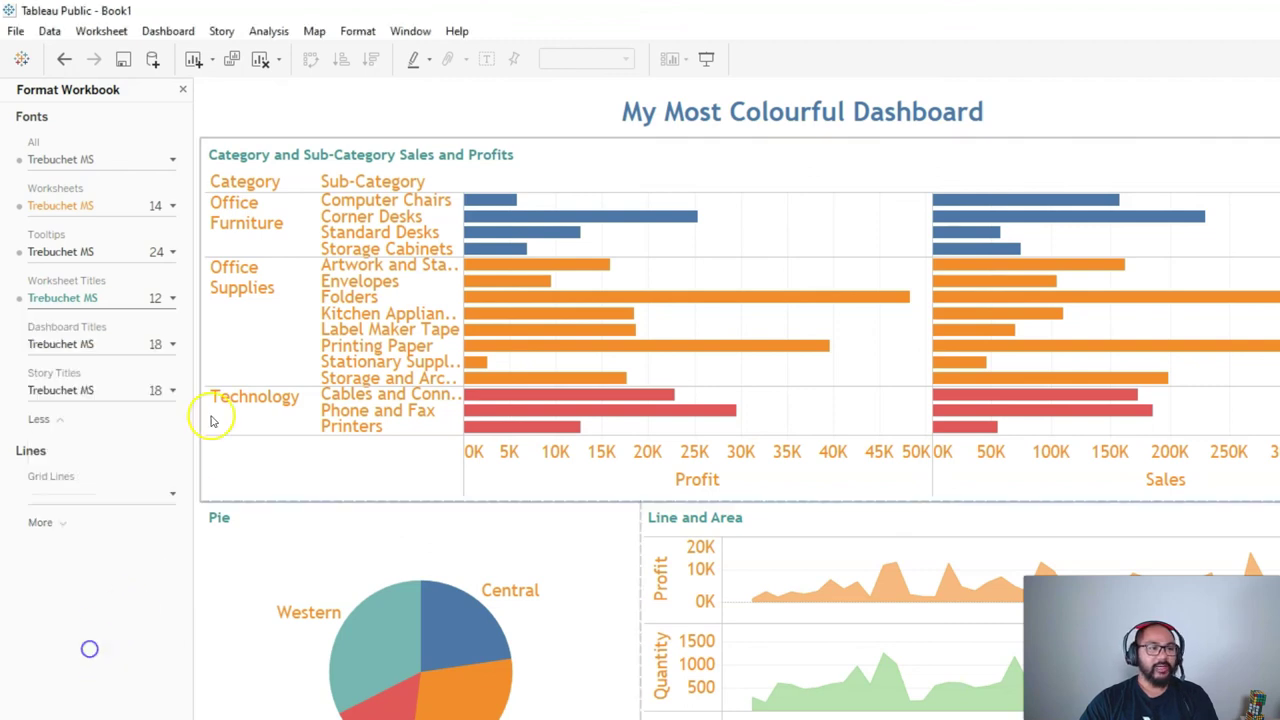
Format all dashboard titles in the workbook as red, size 22 and bold
left_click(120, 344)
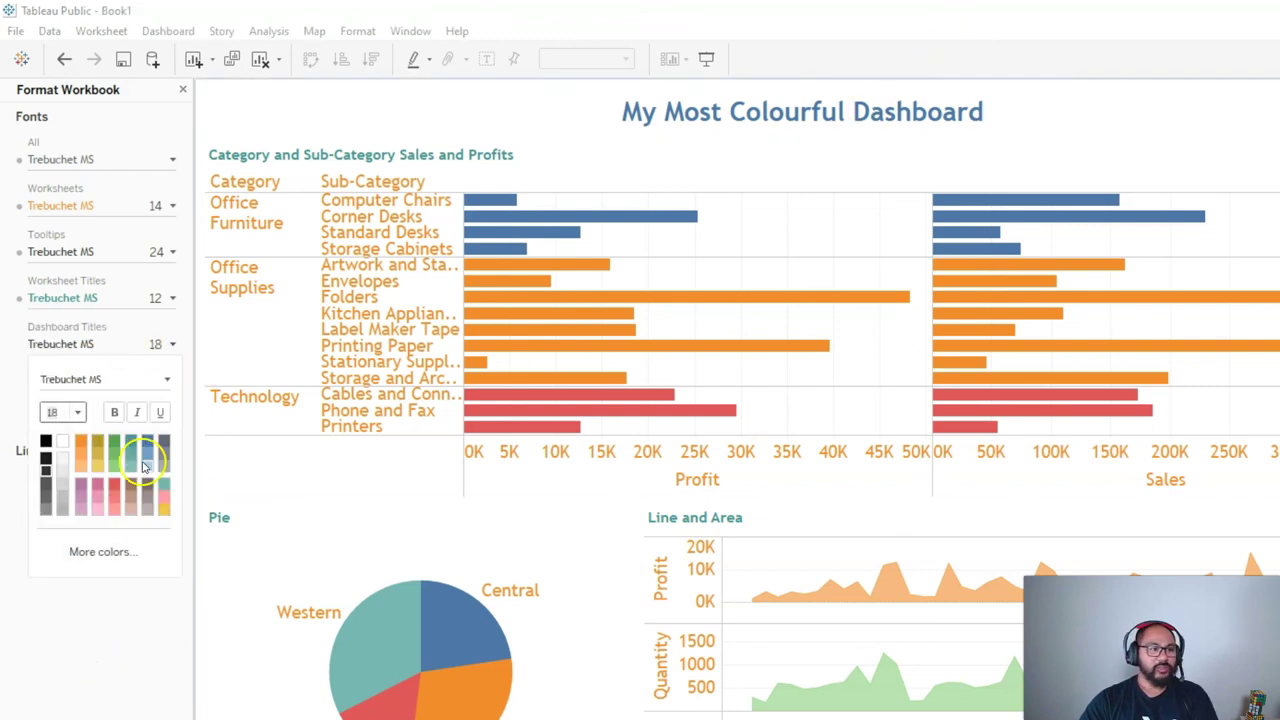
left_click(115, 488)
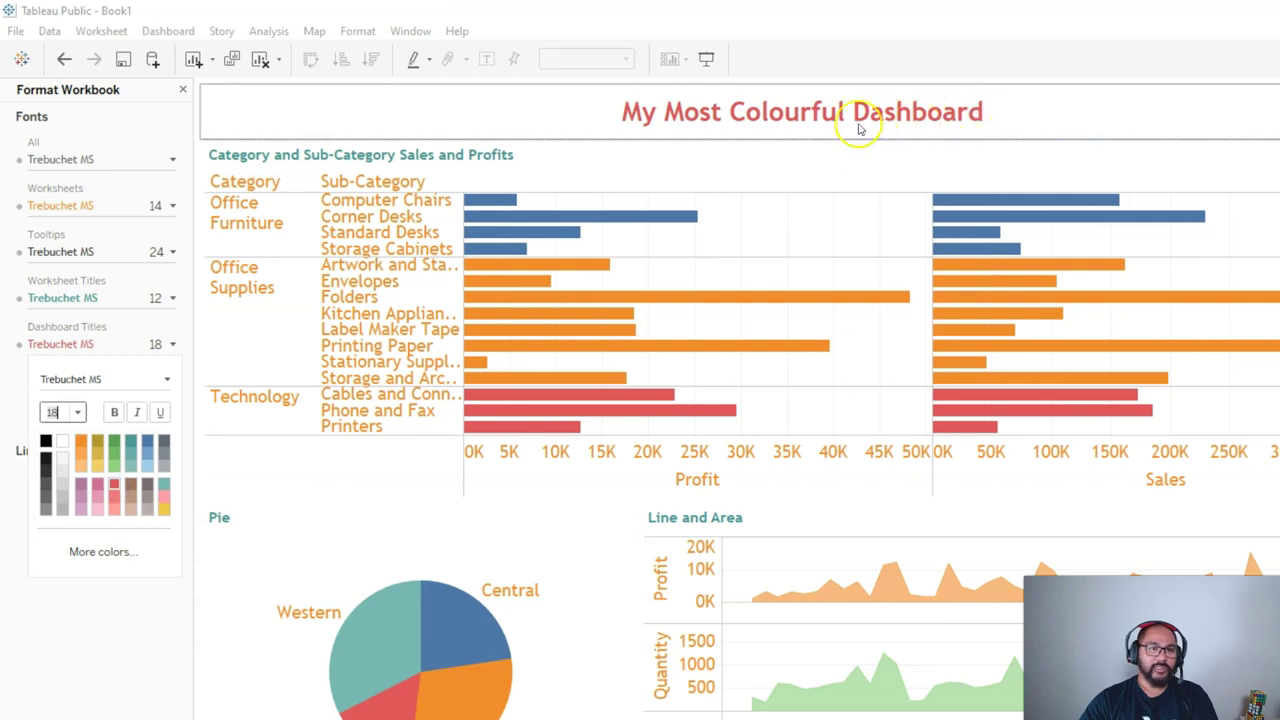
left_click(77, 412)
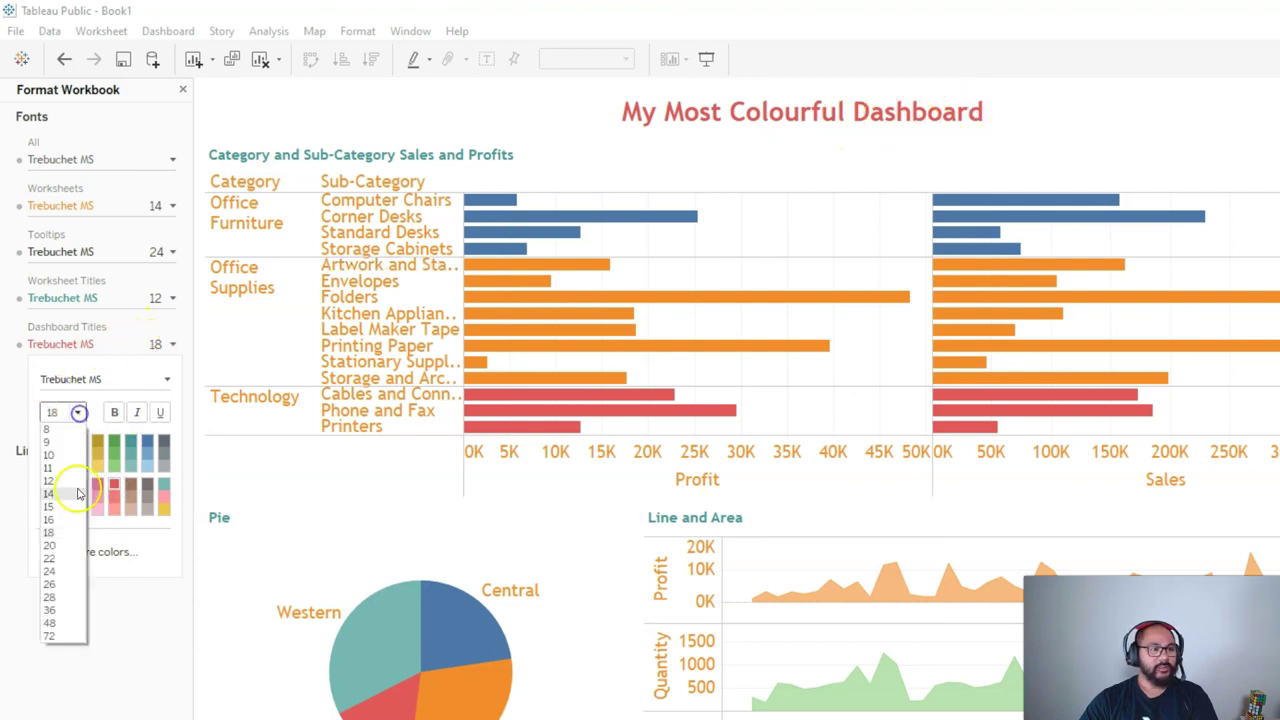
left_click(60, 557)
left_click(114, 412)
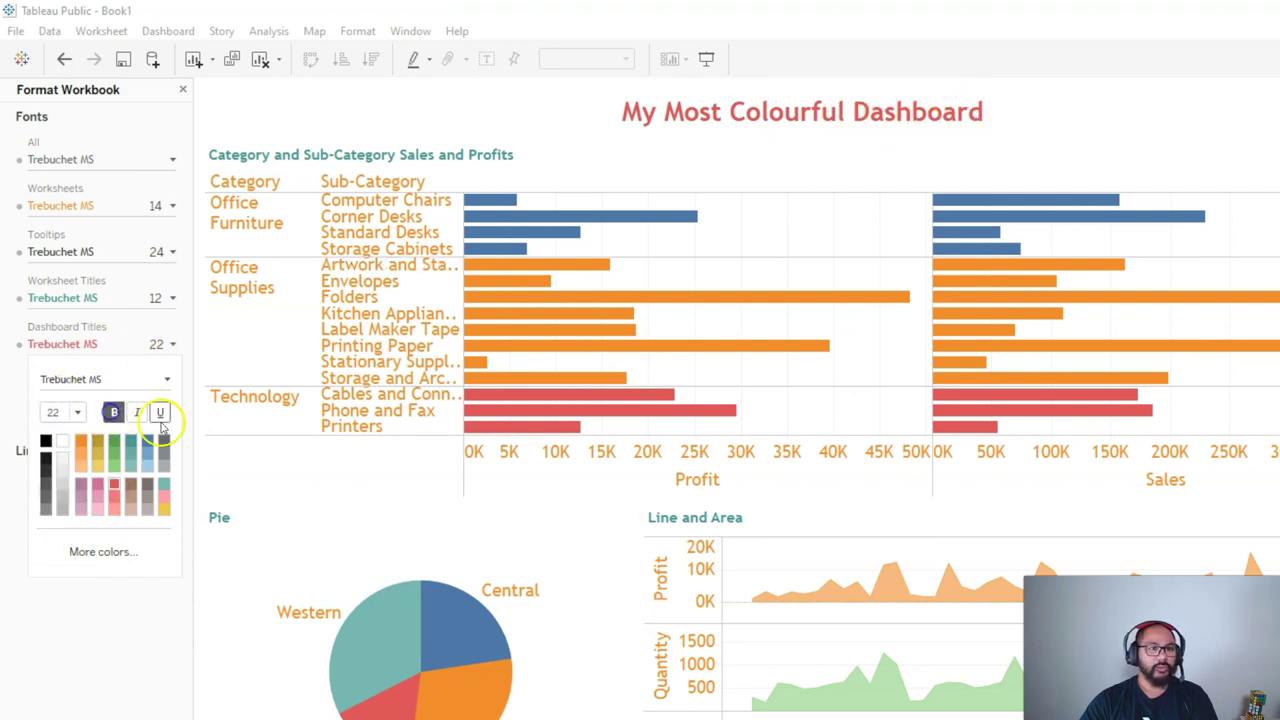
left_click(116, 660)
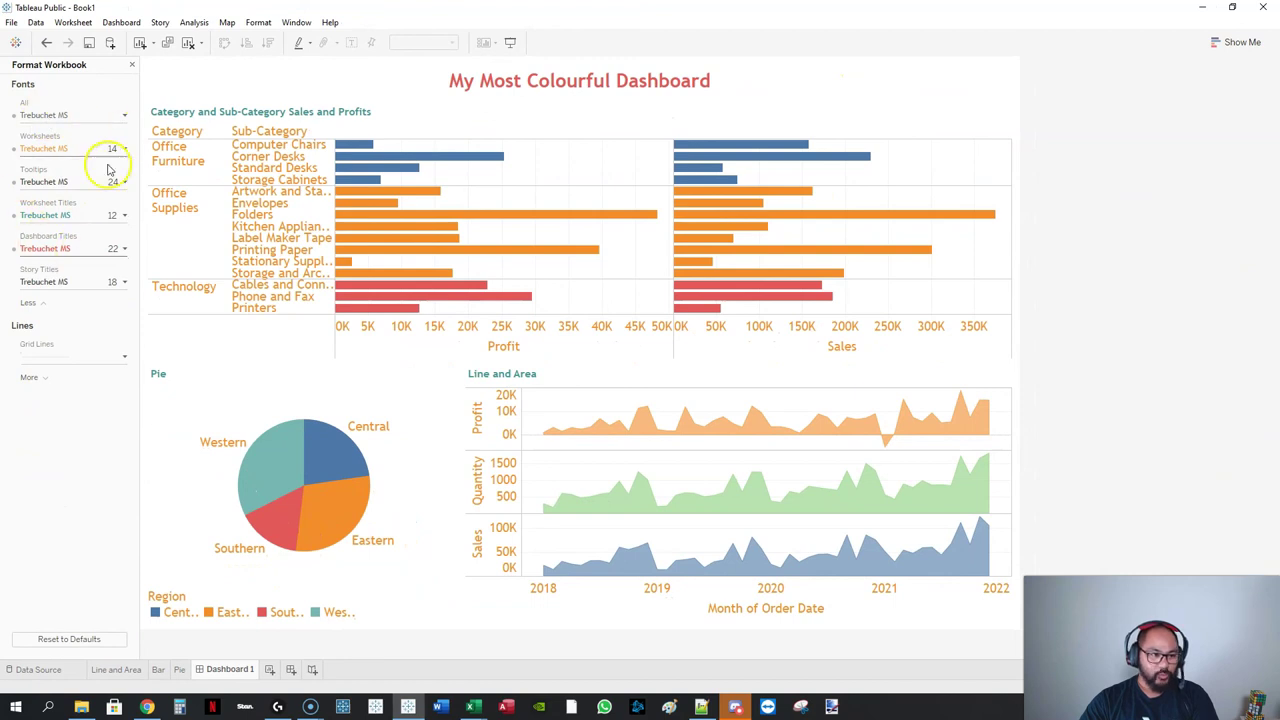
Create a new dashboard containing the Line and Area, Bar and Pie worksheets, with its dashboard title shown
left_click(291, 673)
double_click(60, 216)
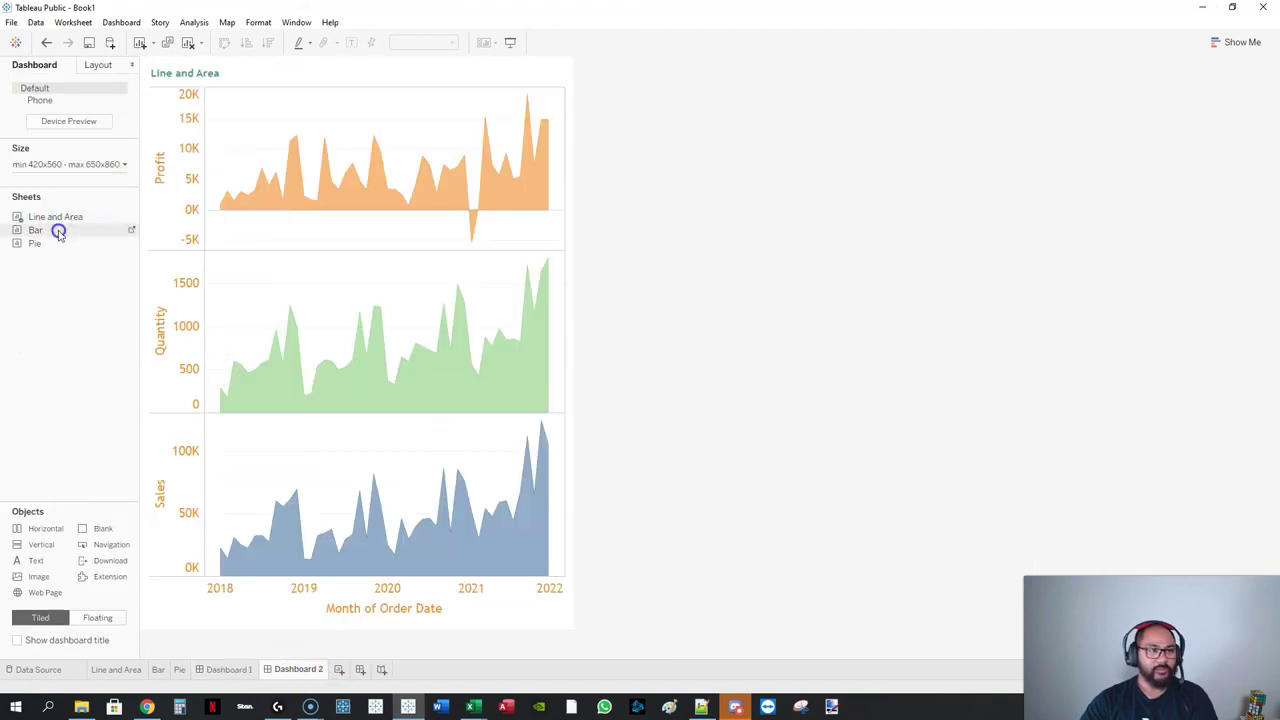
double_click(59, 232)
double_click(51, 242)
left_click(55, 640)
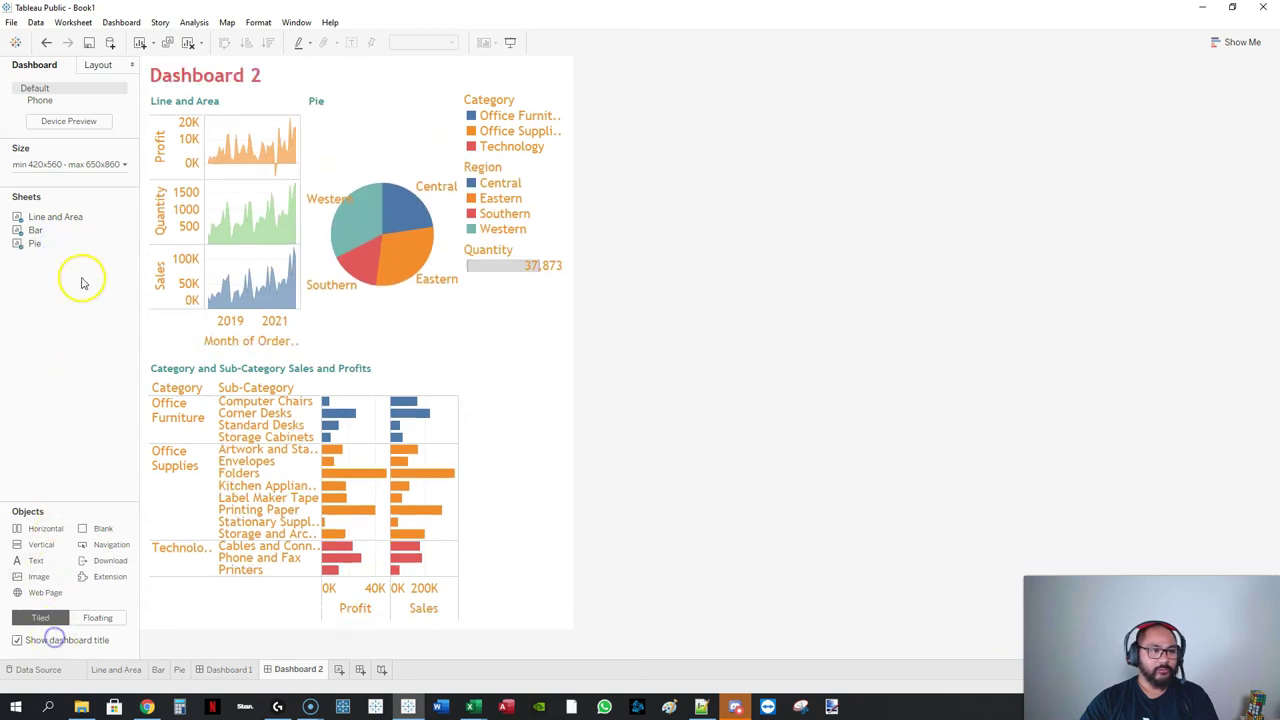
Give the new dashboard a fixed custom size of 1220 x 960 px, first trying a width of 820 px
left_click(82, 164)
left_click(46, 187)
left_click(51, 200)
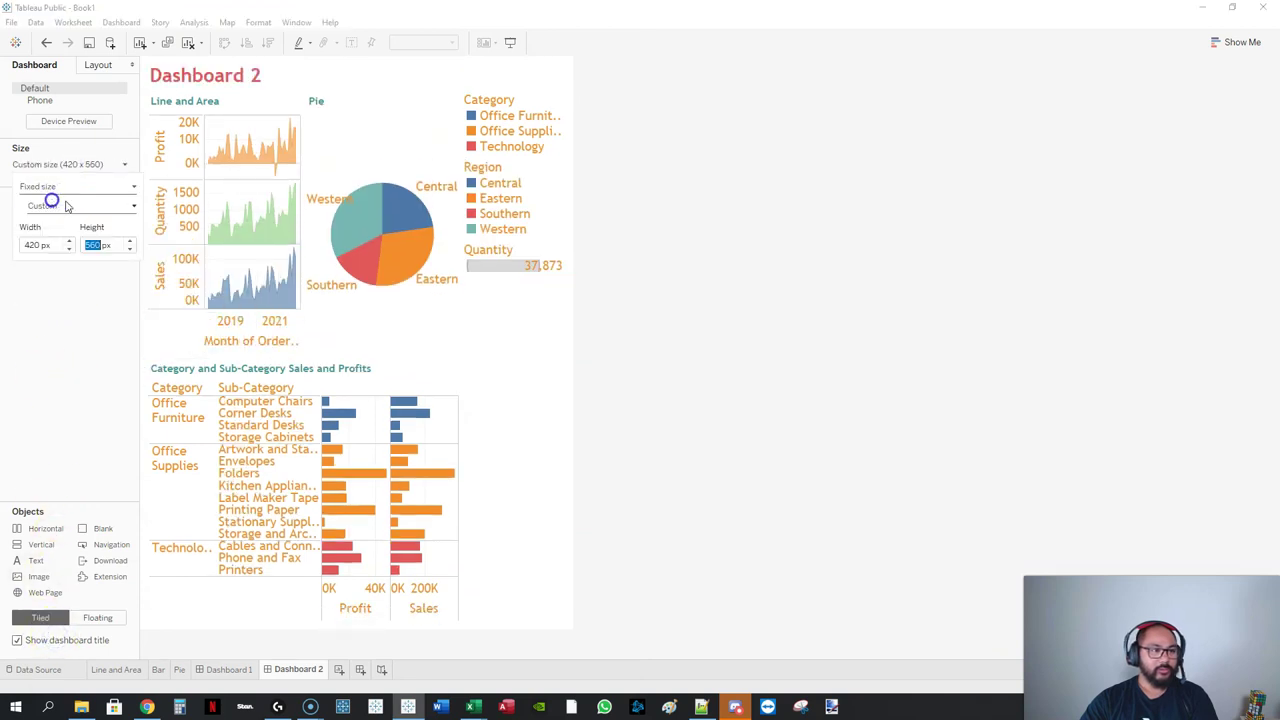
left_click(66, 243)
type("820")
key("Return")
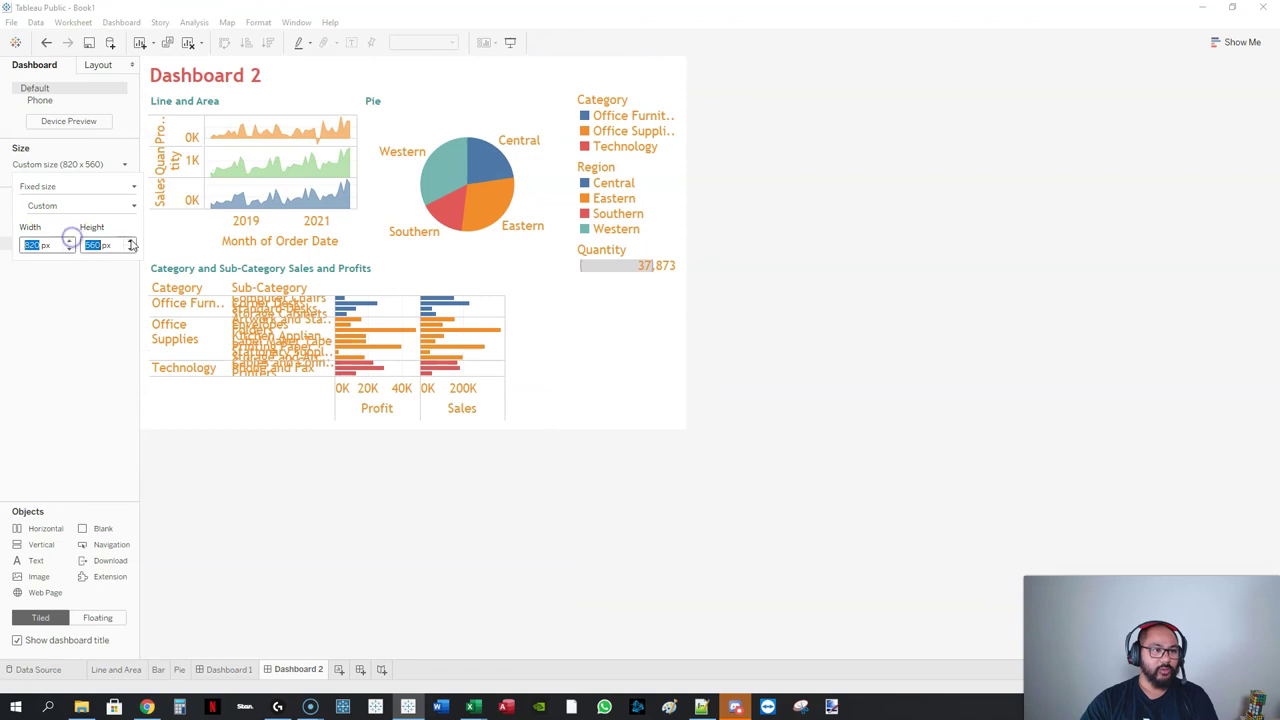
type("960")
key("Return")
left_click(66, 243)
type("1220")
key("Return")
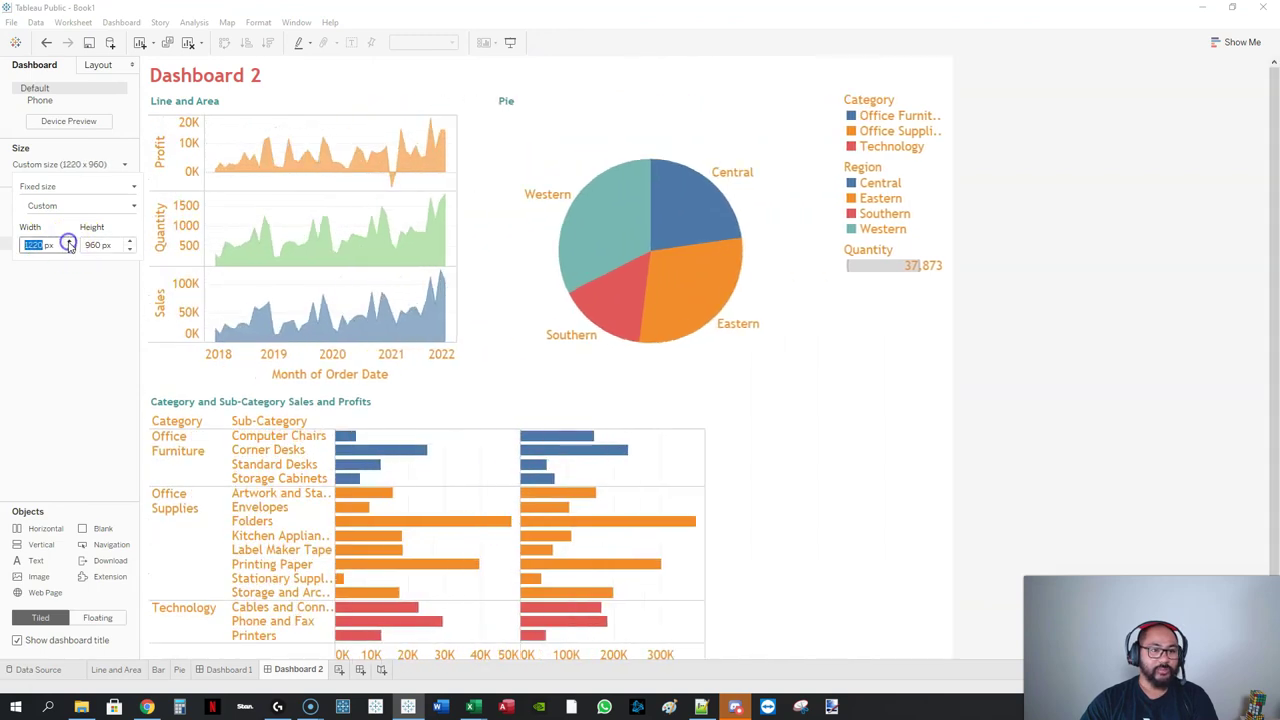